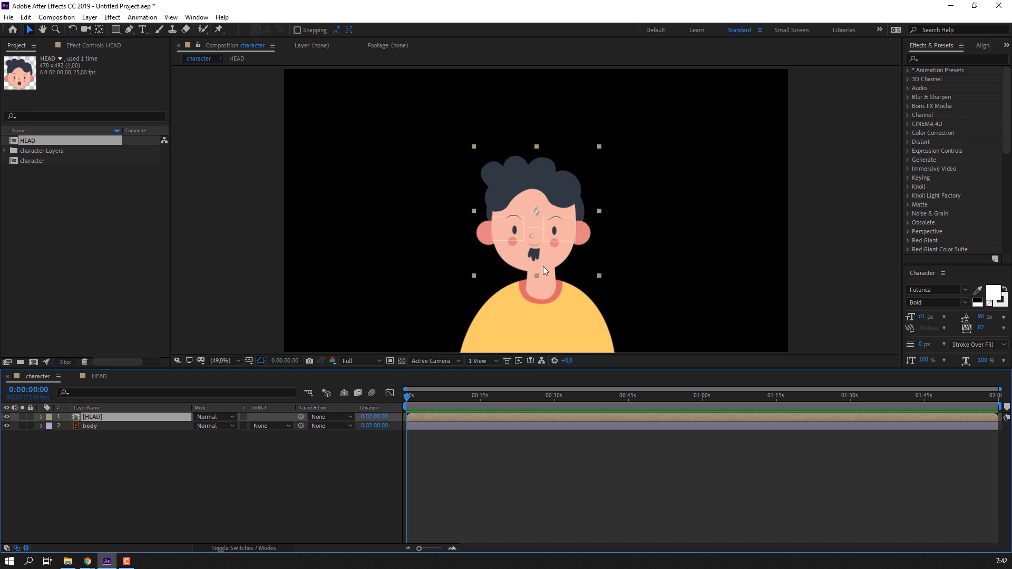
- Move the HEAD layer's anchor point down to the base of the chin
{"action": "scroll", "coordinate": [556, 274], "scroll_direction": "up", "scroll_amount": 2}
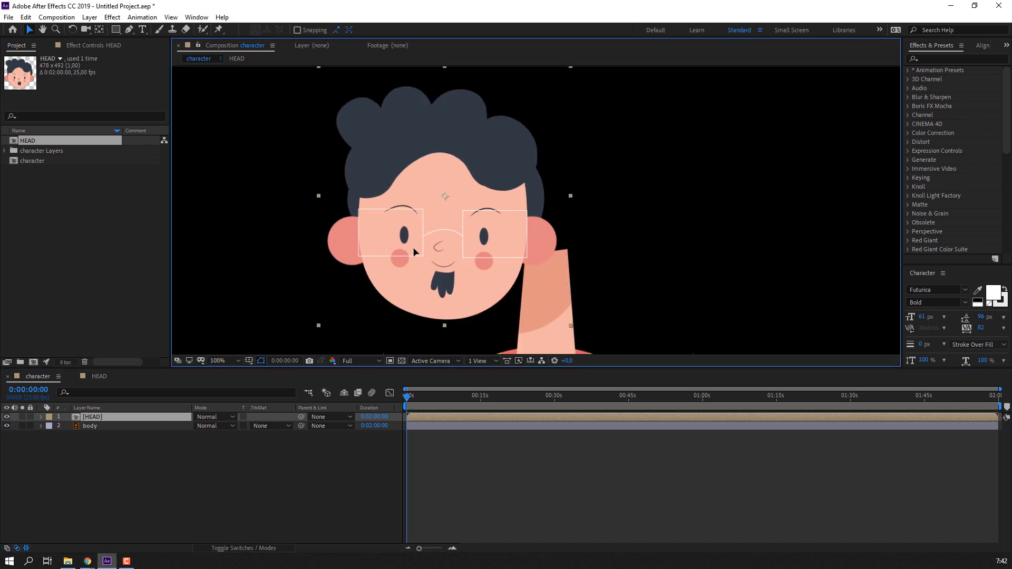
{"action": "left_click_drag", "start_coordinate": [414, 252], "coordinate": [356, 239]}
{"action": "key", "text": "y"}
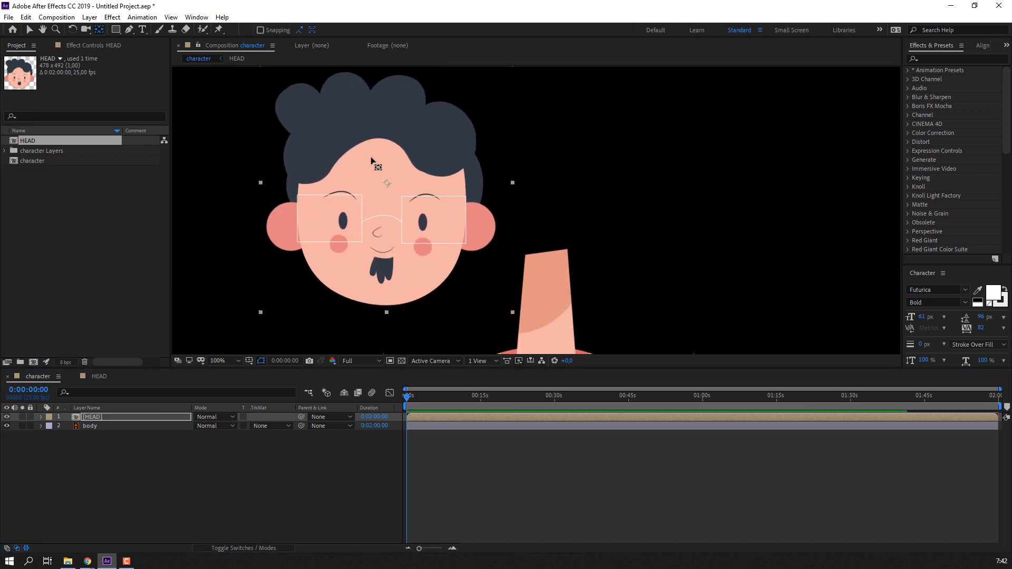
{"action": "left_click_drag", "start_coordinate": [386, 183], "coordinate": [387, 304]}
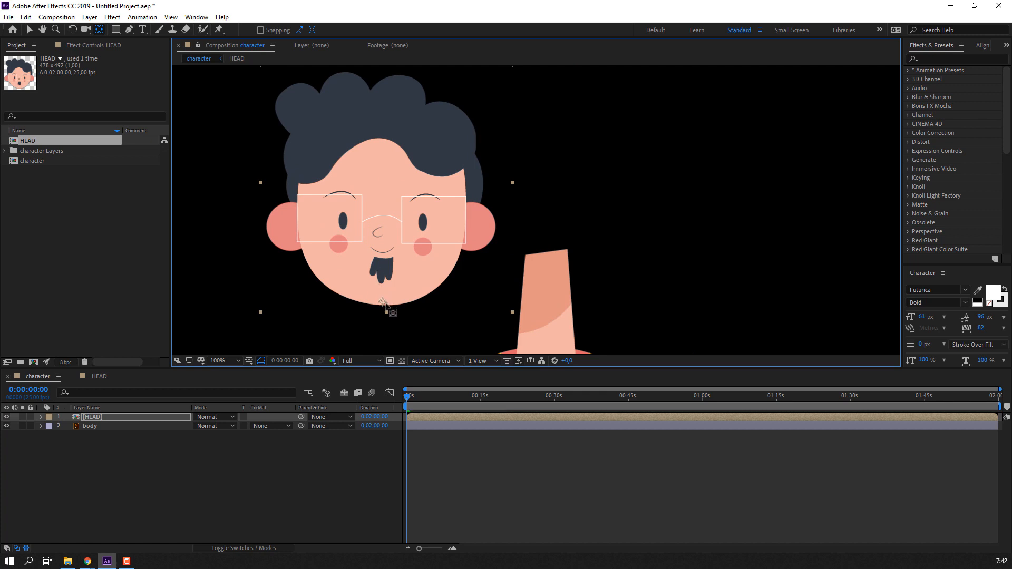
- Reposition the HEAD layer so the chin sits centred over the top of the neck
{"action": "left_click", "coordinate": [29, 29]}
{"action": "left_click_drag", "start_coordinate": [387, 182], "coordinate": [477, 166]}
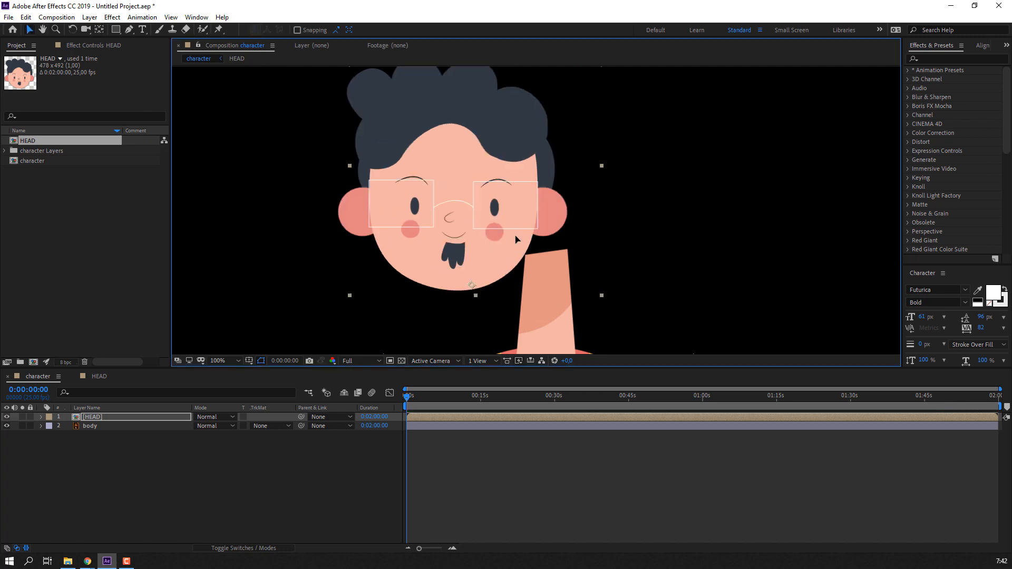
{"action": "left_click_drag", "start_coordinate": [516, 240], "coordinate": [558, 266]}
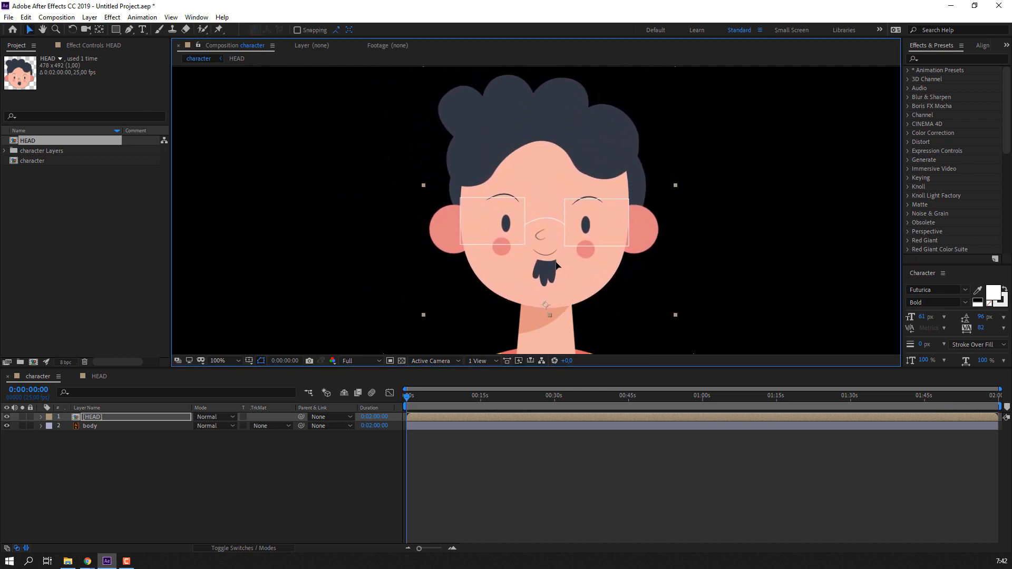
{"action": "key", "text": "comma"}
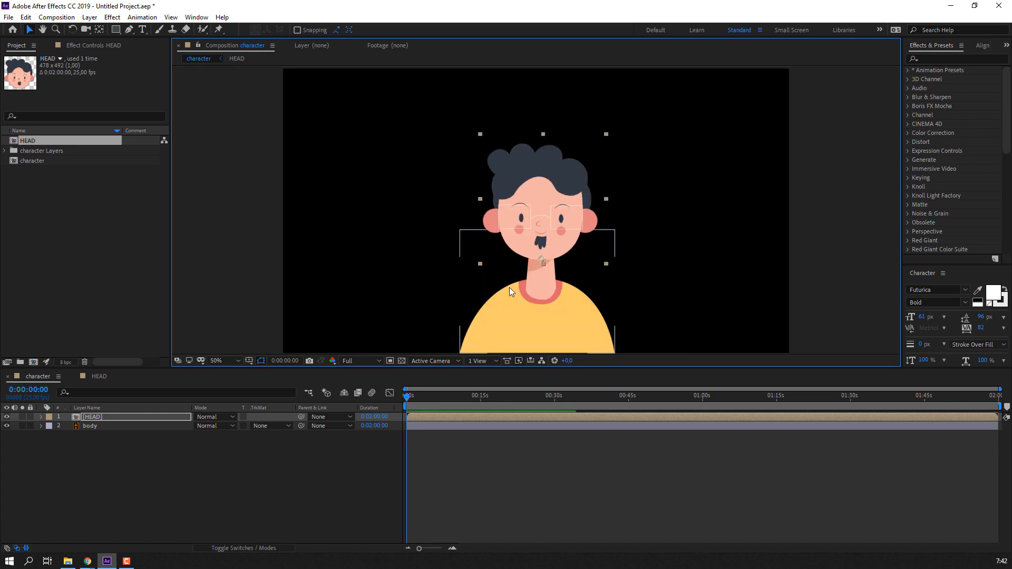
{"action": "left_click", "coordinate": [271, 485]}
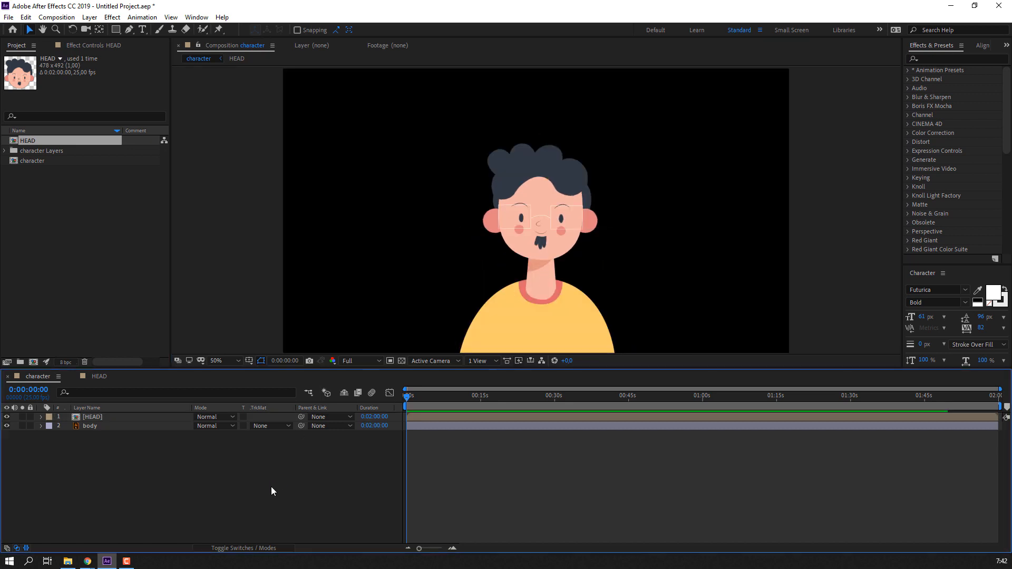
- Open the HEAD composition and add a null object renamed FACE RIG
{"action": "double_click", "coordinate": [88, 419]}
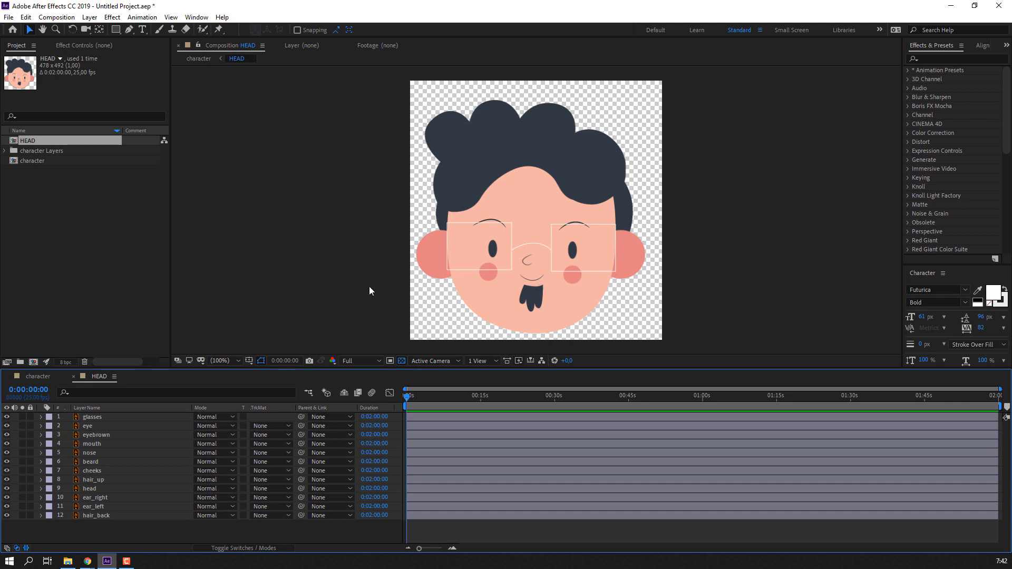
{"action": "left_click_drag", "start_coordinate": [369, 286], "coordinate": [354, 266]}
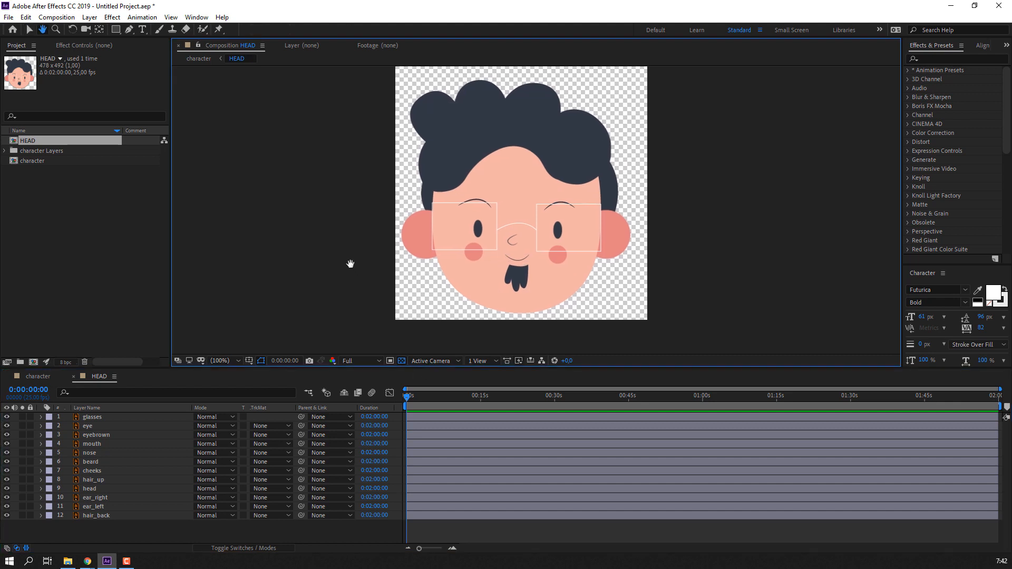
{"action": "right_click", "coordinate": [197, 527]}
{"action": "mouse_move", "coordinate": [296, 416]}
{"action": "left_click", "coordinate": [357, 470]}
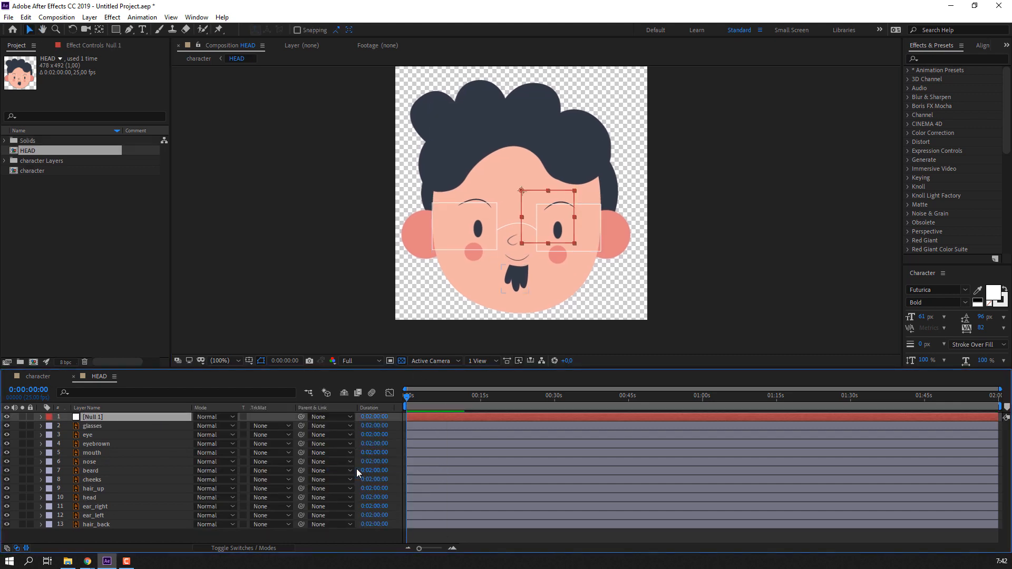
{"action": "key", "text": "Return"}
{"action": "type", "text": "F"}
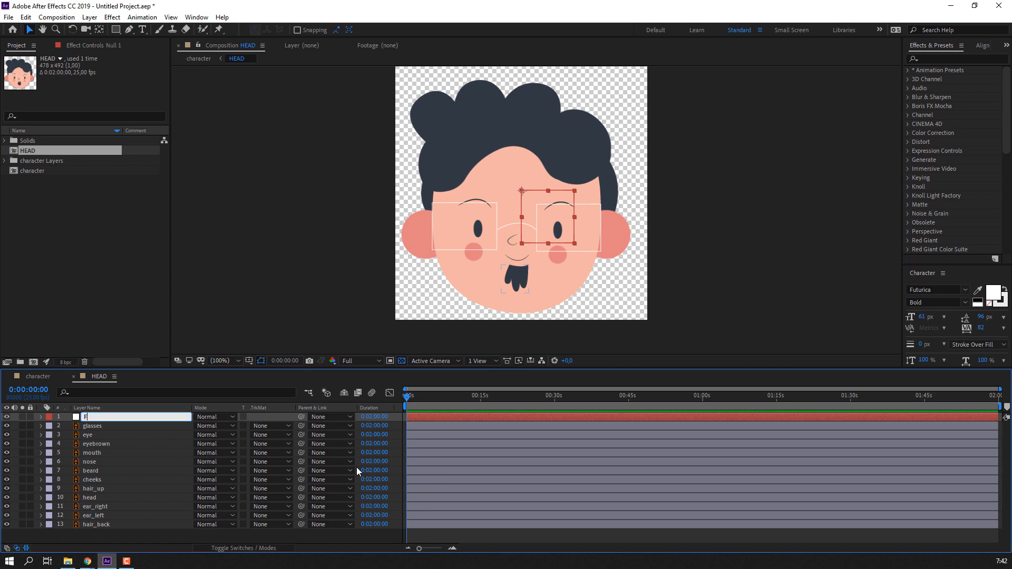
{"action": "type", "text": "ACE RIG"}
{"action": "key", "text": "Return"}
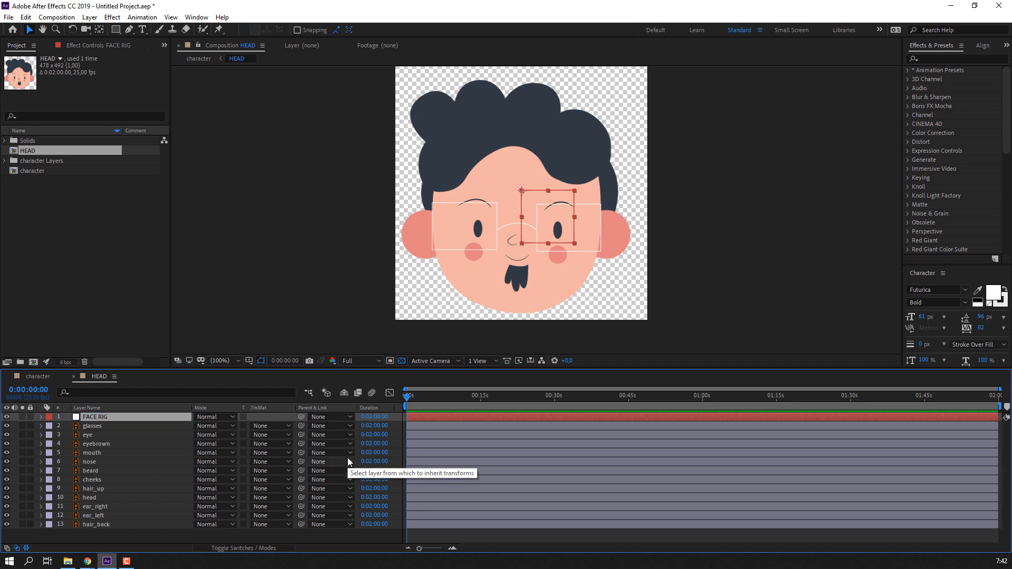
- Parent the glasses, eye, eyebrown, mouth, nose, beard and cheeks layers to the FACE RIG null
{"action": "left_click", "coordinate": [119, 429]}
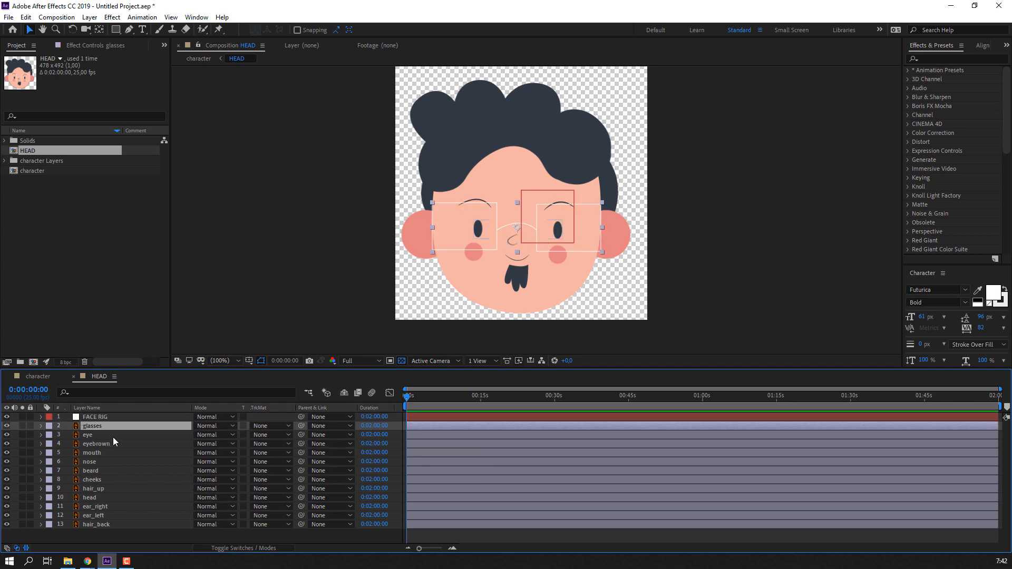
{"action": "left_click", "coordinate": [111, 434], "text": "ctrl"}
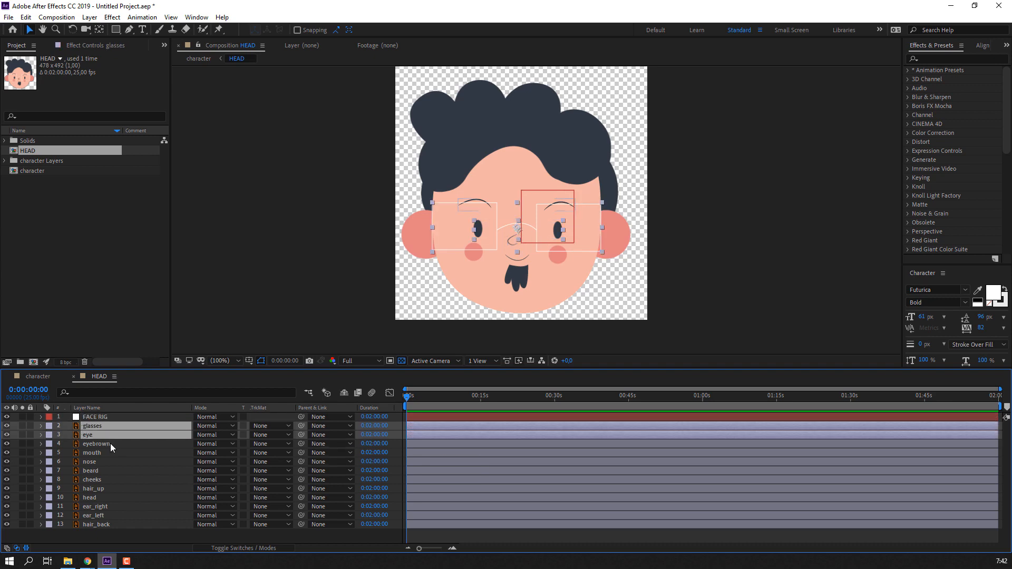
{"action": "left_click", "coordinate": [109, 444], "text": "ctrl"}
{"action": "left_click", "coordinate": [102, 452], "text": "ctrl"}
{"action": "left_click", "coordinate": [99, 460], "text": "ctrl"}
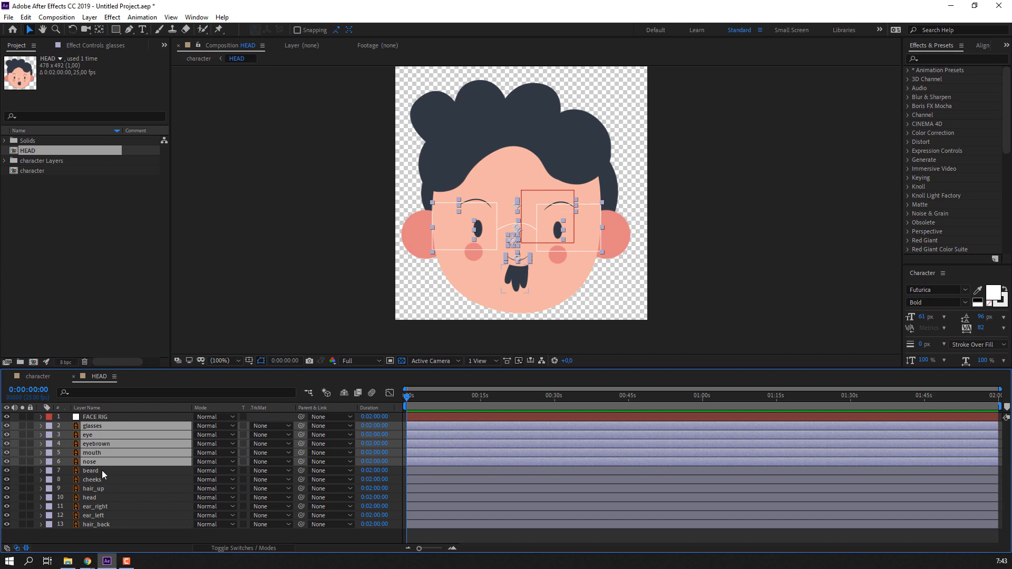
{"action": "left_click", "coordinate": [102, 471], "text": "ctrl"}
{"action": "left_click", "coordinate": [121, 480], "text": "ctrl"}
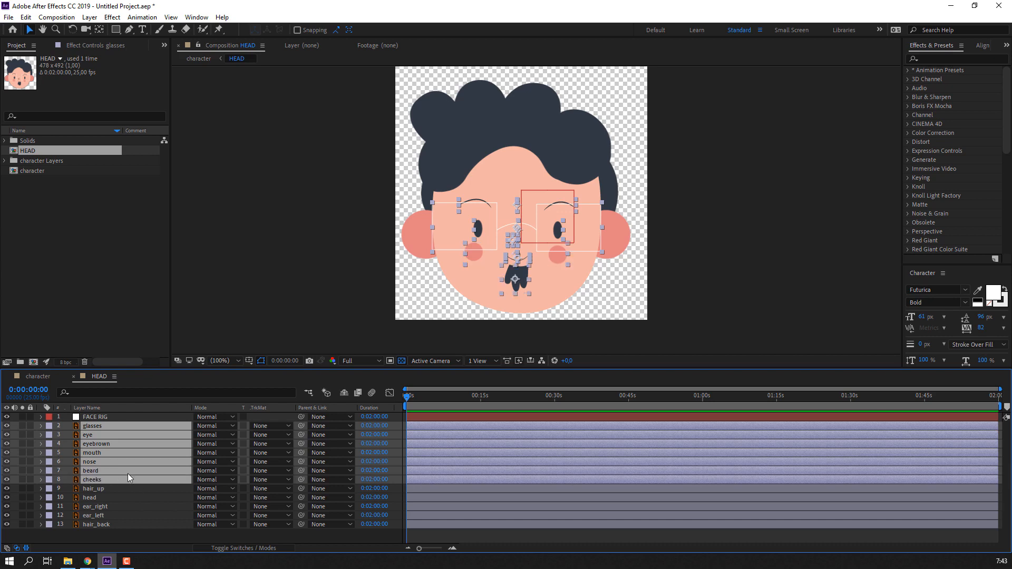
{"action": "left_click_drag", "start_coordinate": [301, 426], "coordinate": [91, 419]}
- Test the parented face features by moving the FACE RIG null and returning it to its starting position
{"action": "left_click", "coordinate": [91, 418]}
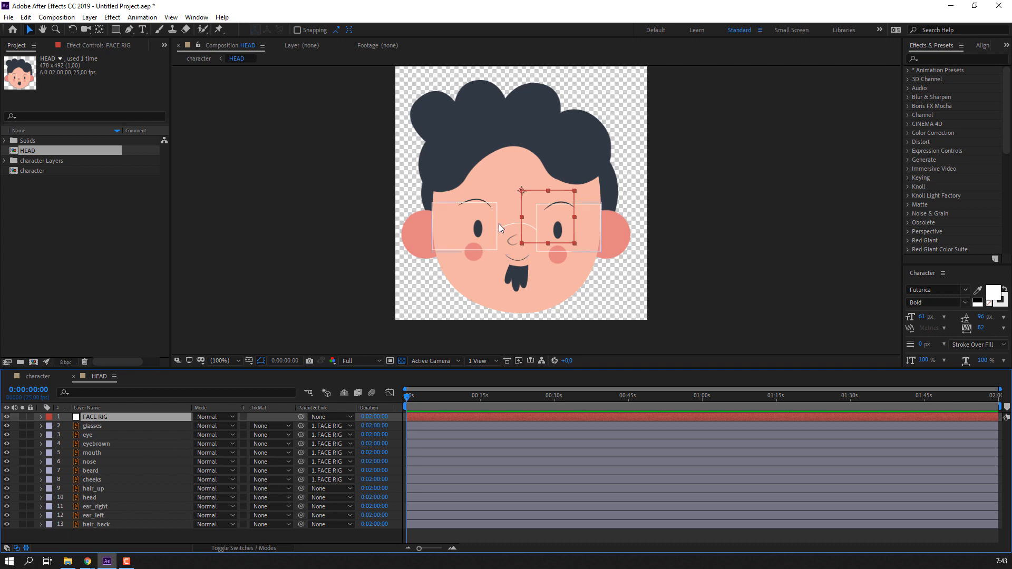
{"action": "mouse_move", "coordinate": [534, 224]}
{"action": "left_mouse_down"}
{"action": "mouse_move", "coordinate": [550, 231]}
{"action": "mouse_move", "coordinate": [516, 223]}
{"action": "mouse_move", "coordinate": [554, 231]}
{"action": "mouse_move", "coordinate": [534, 224]}
{"action": "left_mouse_up"}
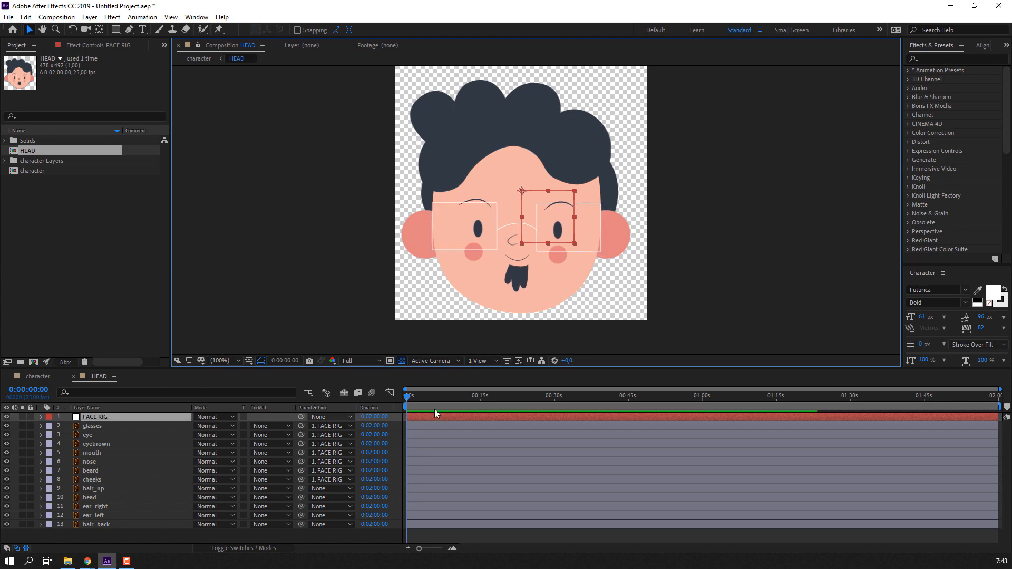
{"action": "left_click", "coordinate": [421, 401]}
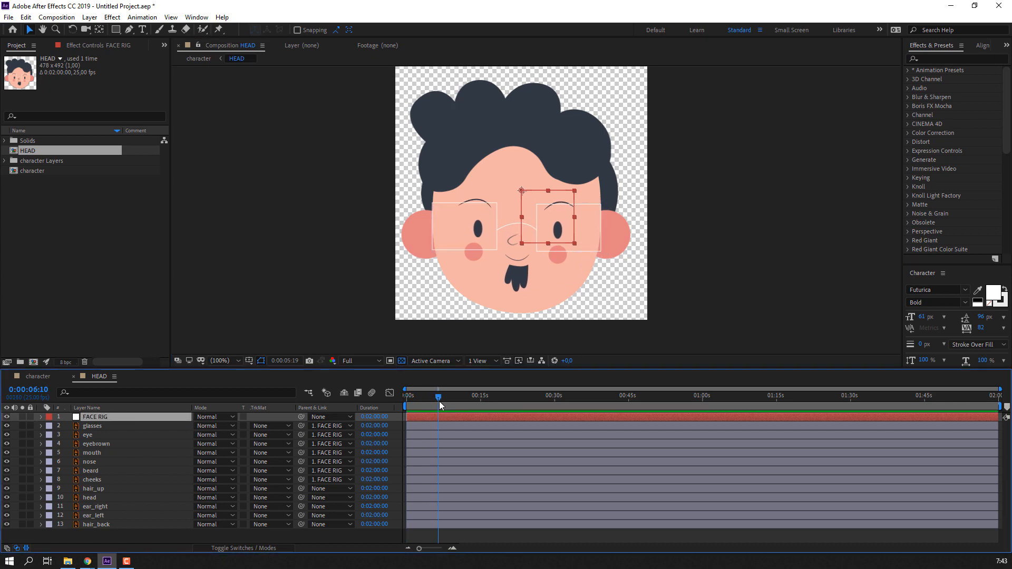
- Create a Scale keyframe at 100% for the eye layer at 0:00:01:23
{"action": "left_click", "coordinate": [95, 437]}
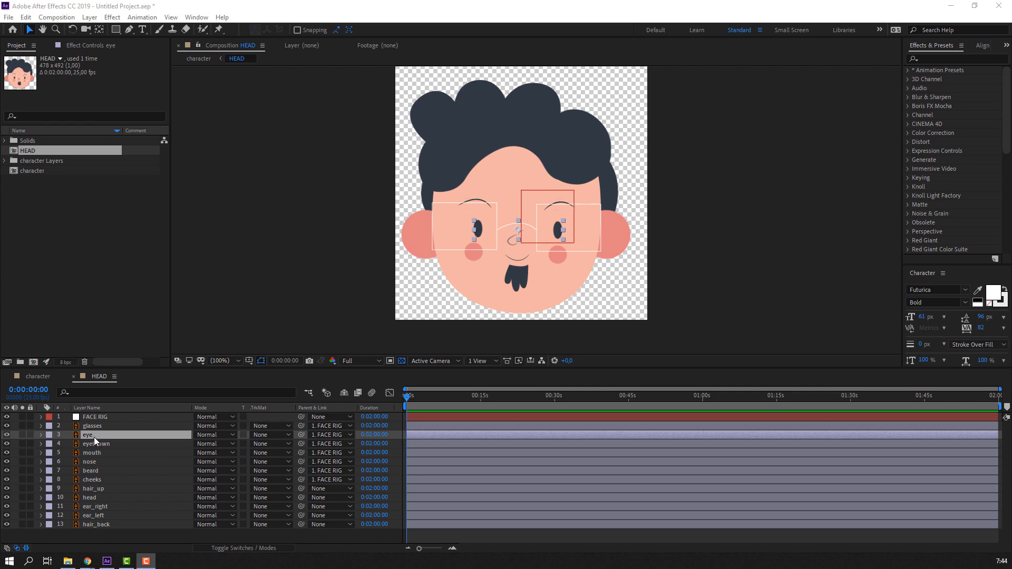
{"action": "key", "text": "s"}
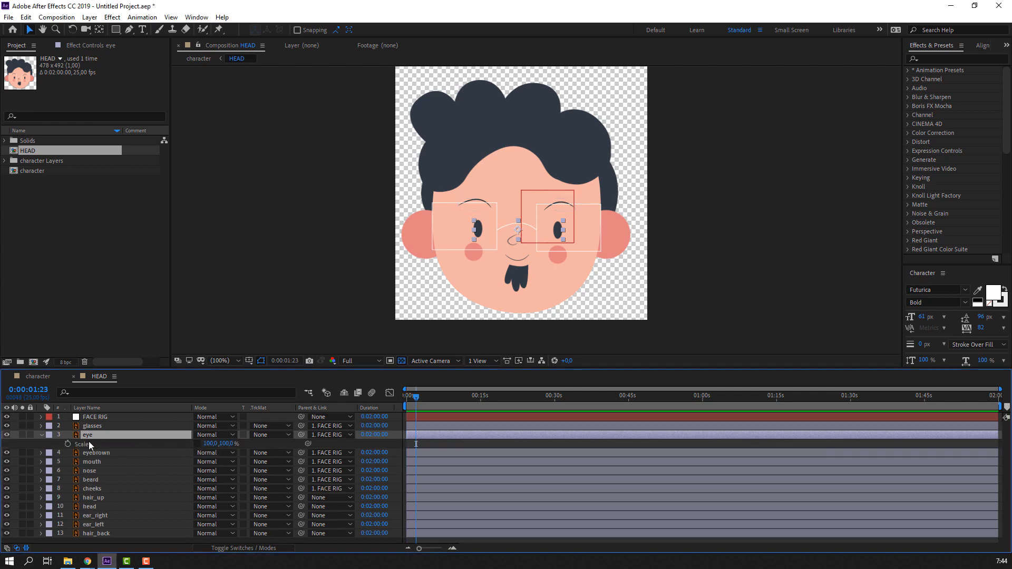
{"action": "left_click", "coordinate": [67, 444]}
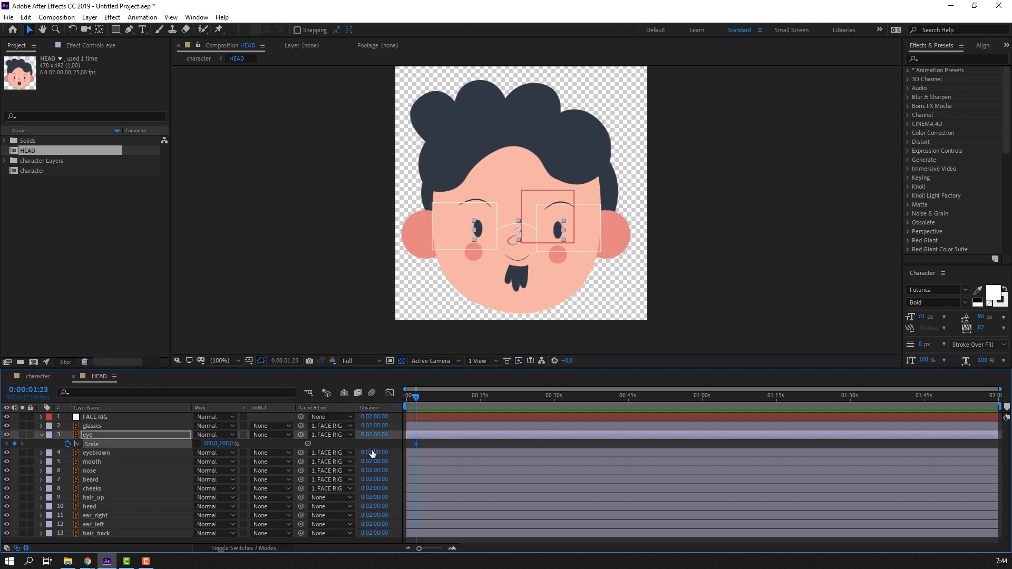
- Close the eyes by keyframing the eye layer's vertical scale at 5%, about four frames after the first keyframe
{"action": "left_click", "coordinate": [431, 444]}
{"action": "key", "text": "="}
{"action": "key", "text": "="}
{"action": "key", "text": "="}
{"action": "key", "text": "="}
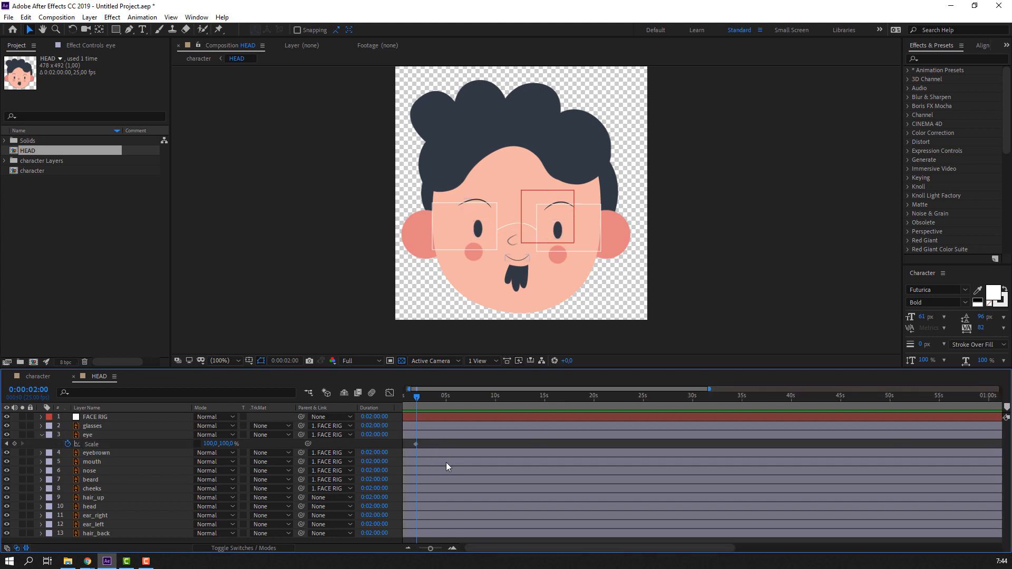
{"action": "left_click_drag", "start_coordinate": [512, 448], "coordinate": [637, 446]}
{"action": "left_click_drag", "start_coordinate": [533, 398], "coordinate": [539, 398]}
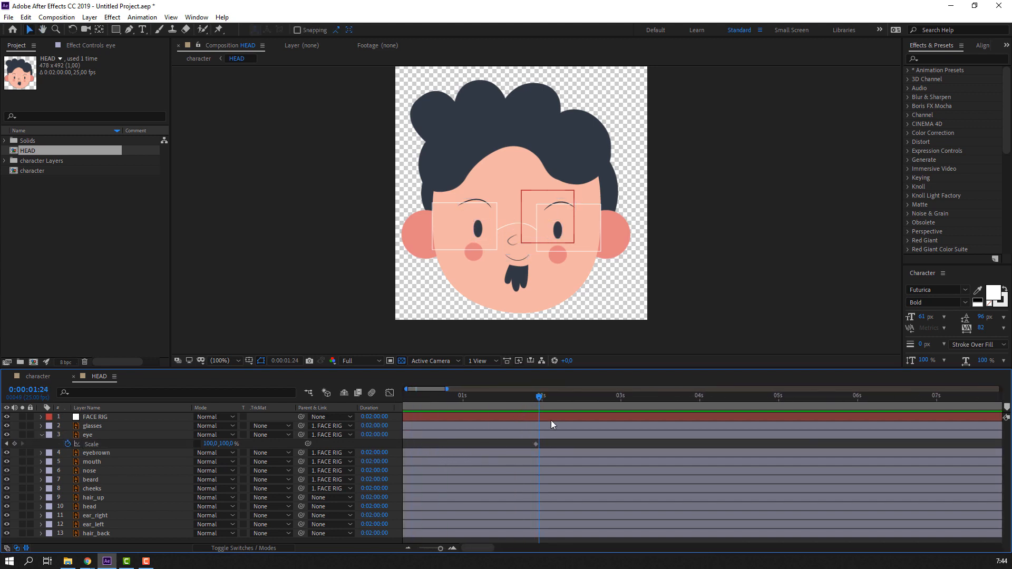
{"action": "key", "text": "Page_Up"}
{"action": "key", "text": "Page_Down"}
{"action": "key", "text": "Page_Down"}
{"action": "key", "text": "Page_Down"}
{"action": "key", "text": "Page_Down"}
{"action": "key", "text": "Page_Down"}
{"action": "key", "text": "Page_Up"}
{"action": "left_click", "coordinate": [226, 444]}
{"action": "type", "text": "5"}
{"action": "key", "text": "Return"}
- Reopen the eyes with a 100% vertical Scale keyframe about four frames after the closed one, and preview the blink
{"action": "key", "text": "Page_Down"}
{"action": "key", "text": "Page_Down"}
{"action": "key", "text": "Page_Down"}
{"action": "key", "text": "Page_Down"}
{"action": "key", "text": "Page_Down"}
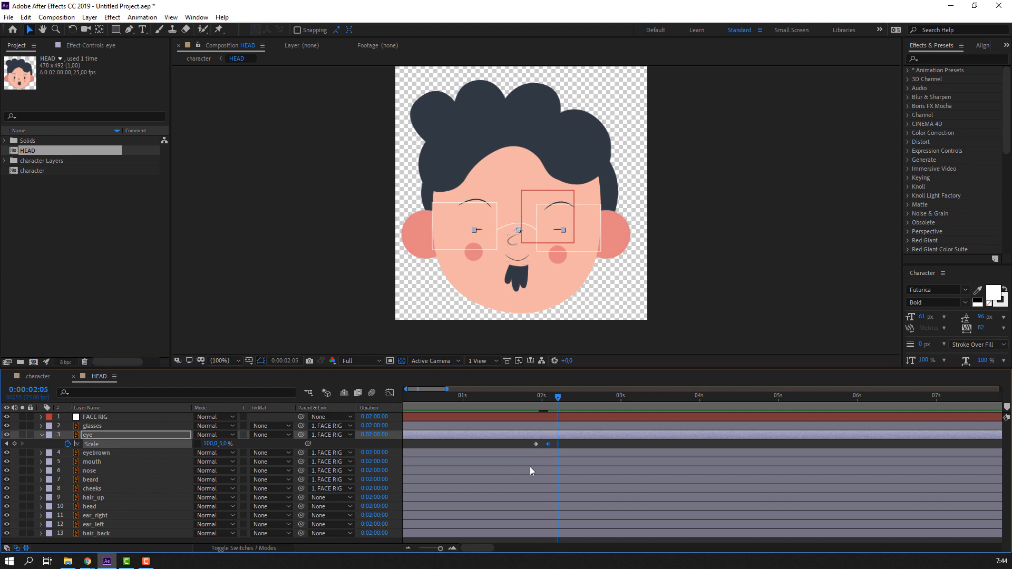
{"action": "key", "text": "Page_Up"}
{"action": "left_click", "coordinate": [224, 445]}
{"action": "type", "text": "100"}
{"action": "key", "text": "Return"}
{"action": "left_click_drag", "start_coordinate": [529, 399], "coordinate": [591, 399]}
{"action": "key", "text": "space"}
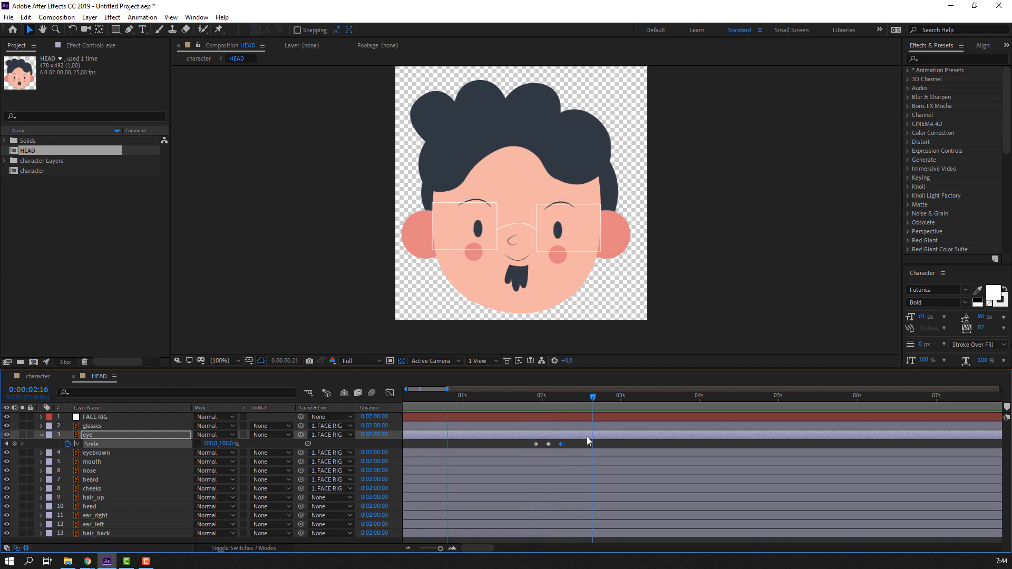
{"action": "key", "text": "space"}
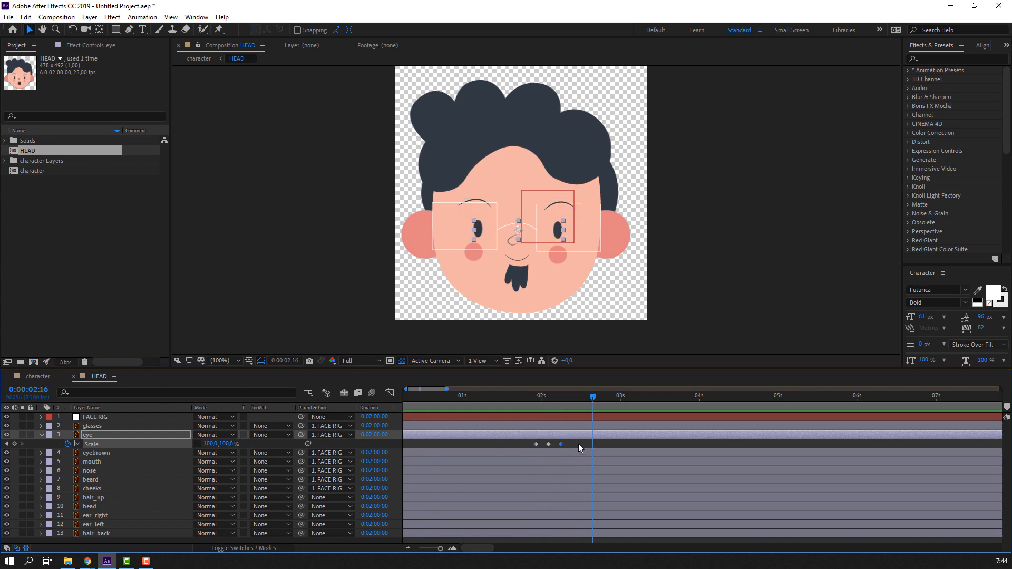
- Apply Easy Ease to all three Scale keyframes of the eye layer
{"action": "left_click_drag", "start_coordinate": [579, 443], "coordinate": [527, 446]}
{"action": "right_click", "coordinate": [536, 444]}
{"action": "mouse_move", "coordinate": [607, 438]}
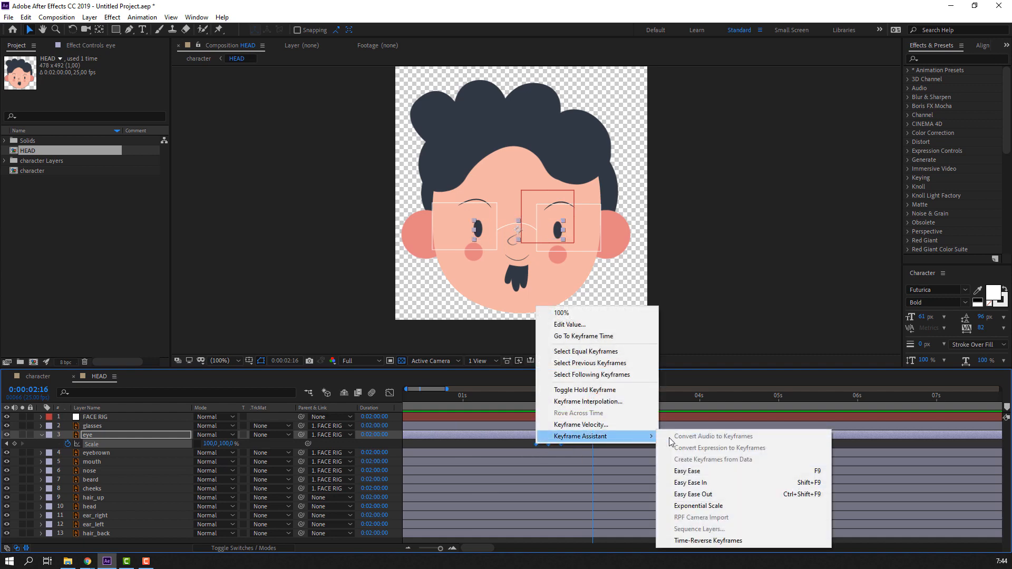
{"action": "left_click", "coordinate": [686, 471]}
{"action": "left_click", "coordinate": [528, 447]}
{"action": "scroll", "coordinate": [540, 448], "scroll_direction": "down", "scroll_amount": 3}
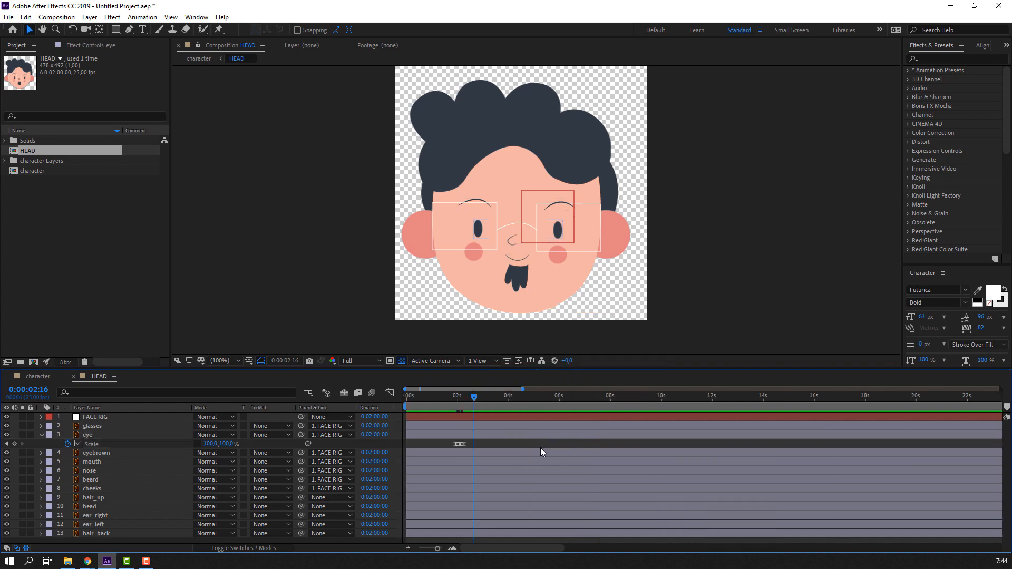
- Trim the HEAD composition to a work area of 6 seconds and return to the character composition
{"action": "left_click", "coordinate": [559, 398]}
{"action": "scroll", "coordinate": [787, 445], "scroll_direction": "down", "scroll_amount": 5}
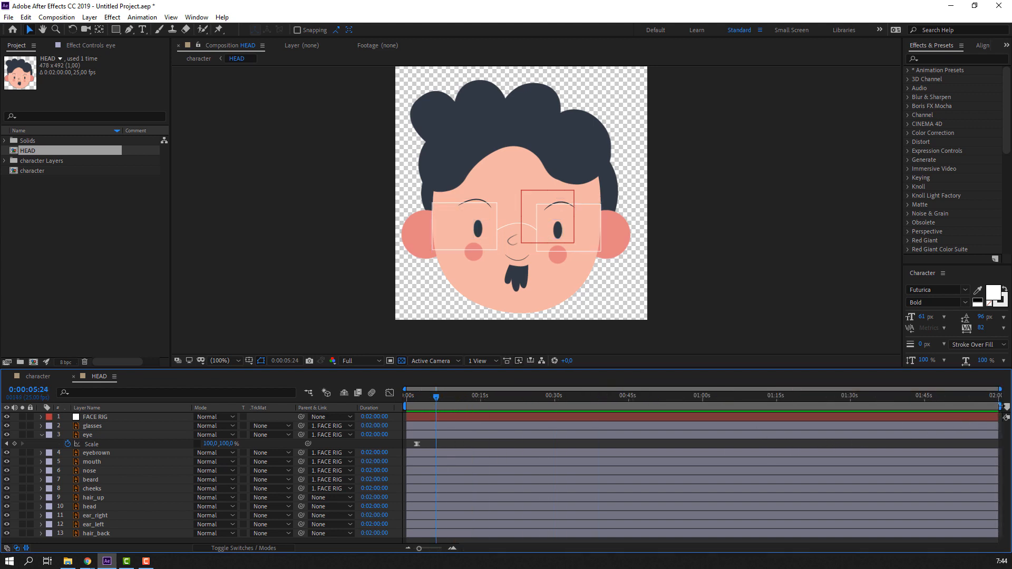
{"action": "left_click_drag", "start_coordinate": [1000, 406], "coordinate": [446, 449]}
{"action": "scroll", "coordinate": [473, 444], "scroll_direction": "up", "scroll_amount": 5}
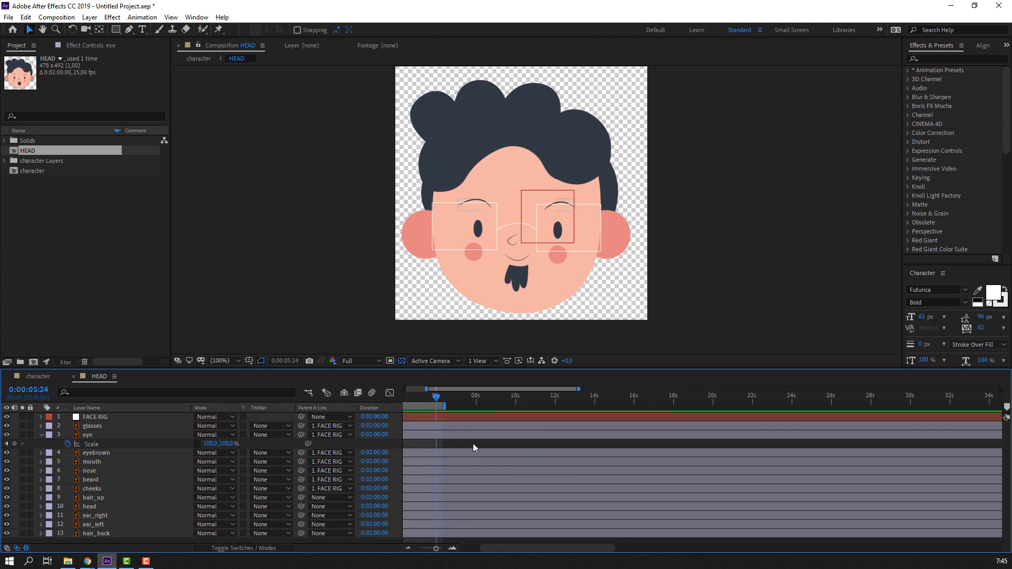
{"action": "left_click_drag", "start_coordinate": [468, 406], "coordinate": [443, 406]}
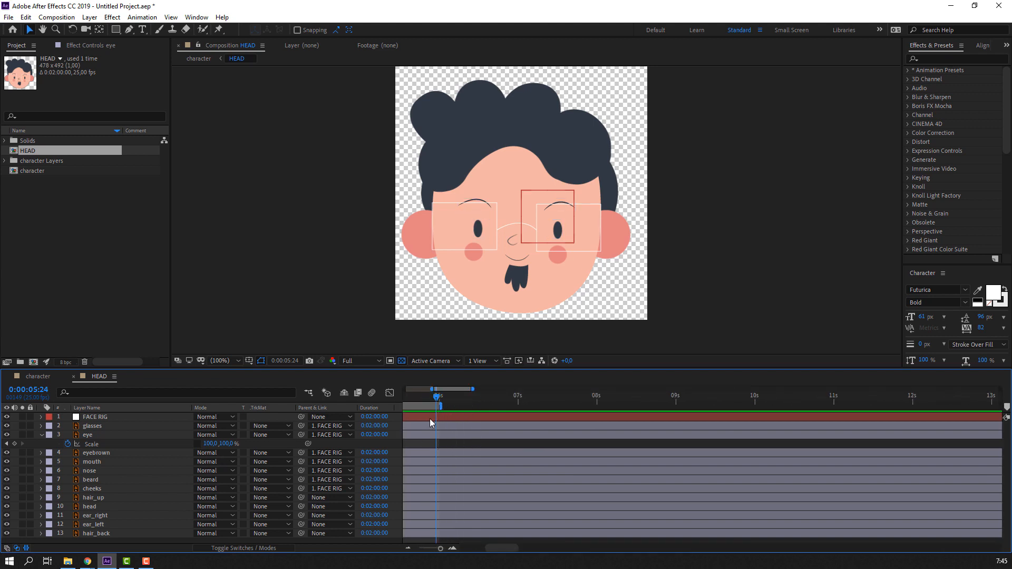
{"action": "right_click", "coordinate": [526, 406]}
{"action": "left_click", "coordinate": [540, 437]}
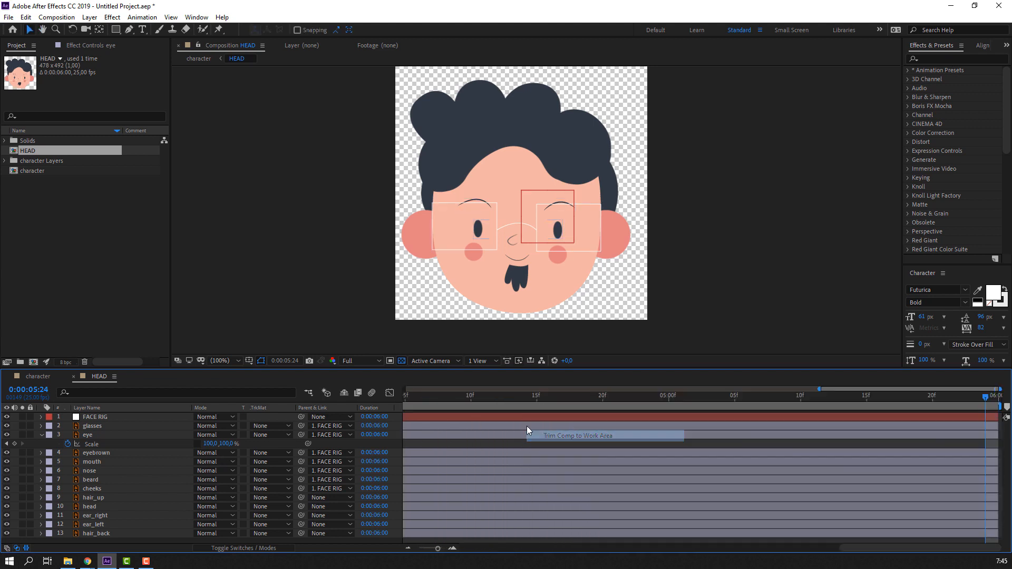
{"action": "scroll", "coordinate": [558, 398], "scroll_direction": "down", "scroll_amount": 3}
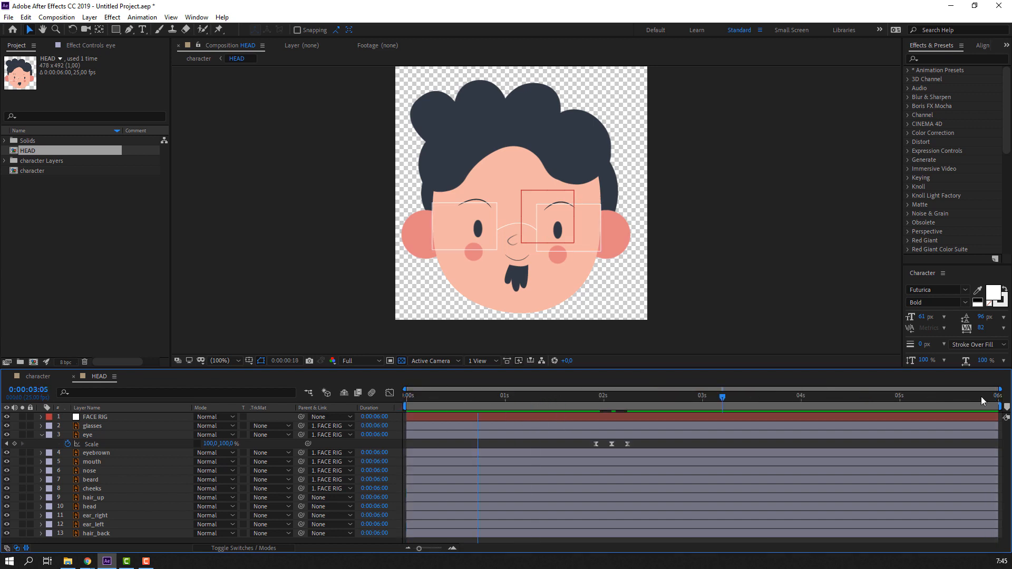
{"action": "left_click", "coordinate": [37, 378]}
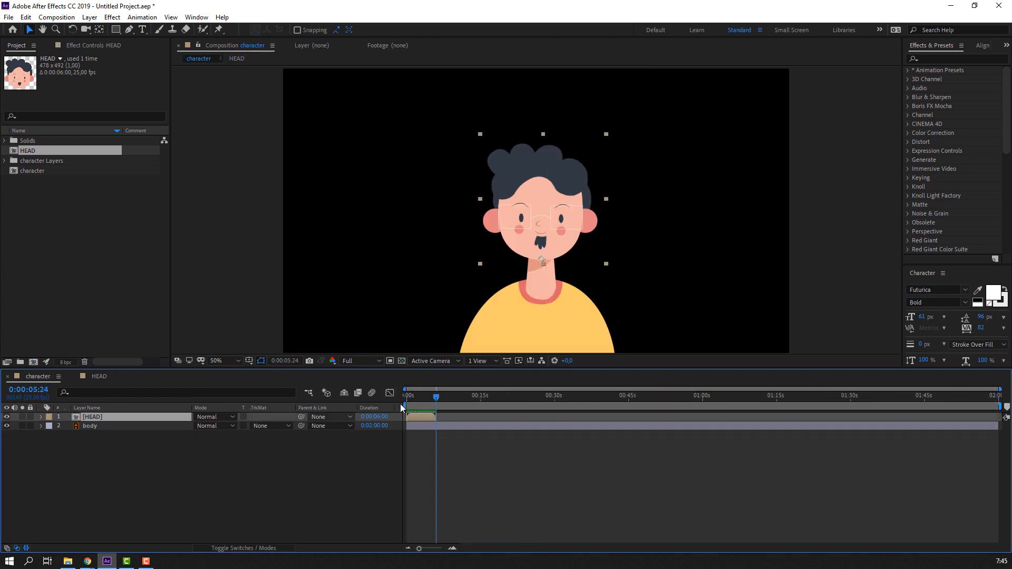
- Trim the character composition to a work area ending at 0:00:05:24, matching the HEAD layer's length
{"action": "left_click_drag", "start_coordinate": [1000, 407], "coordinate": [657, 430]}
{"action": "key", "text": "="}
{"action": "key", "text": "="}
{"action": "key", "text": "="}
{"action": "key", "text": "="}
{"action": "right_click", "coordinate": [555, 406]}
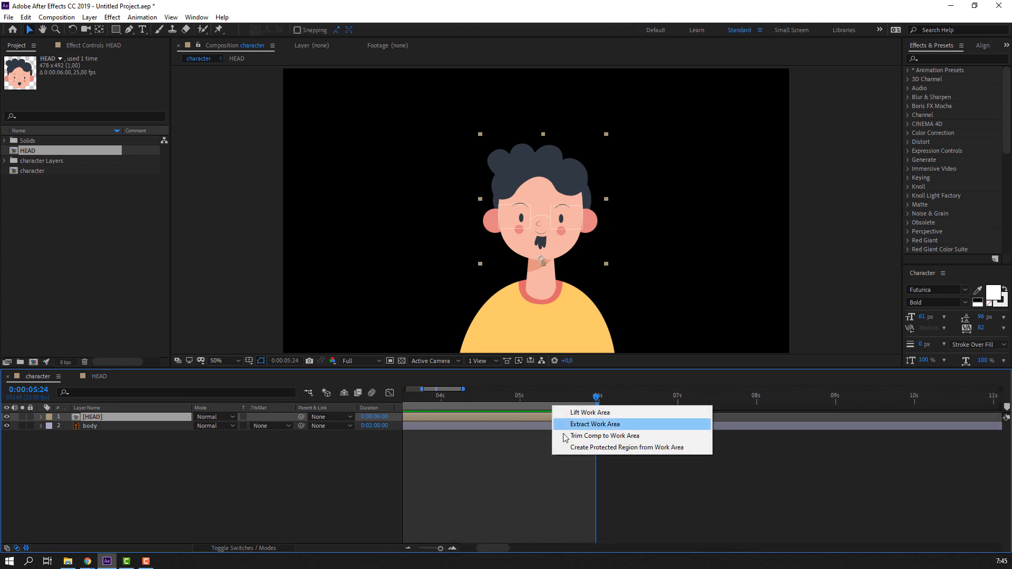
{"action": "left_click", "coordinate": [570, 436]}
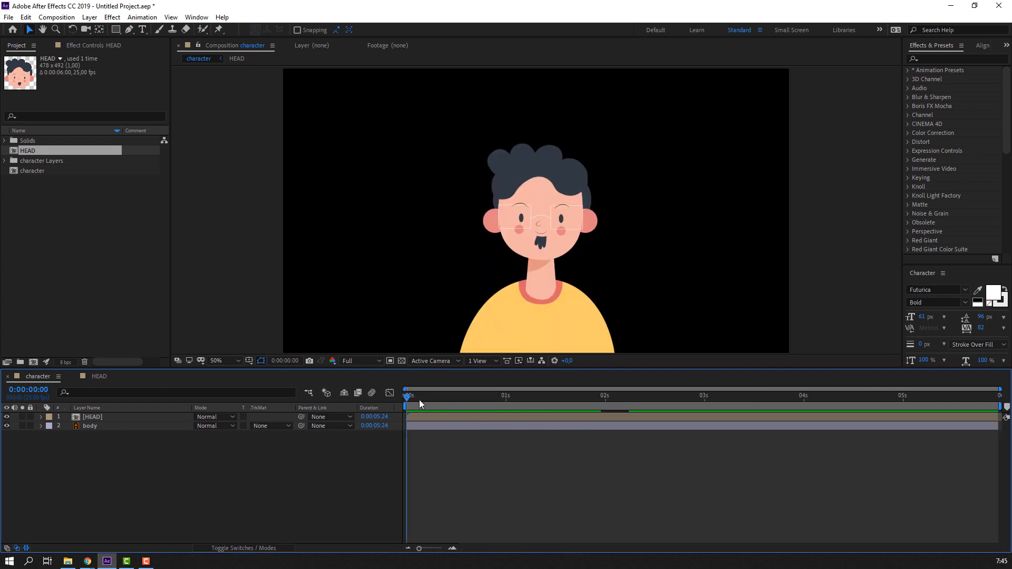
{"action": "left_click_drag", "start_coordinate": [419, 399], "coordinate": [374, 405]}
- In the HEAD composition, move the eye layer's three Scale keyframes earlier so the blink starts at 0:00:00:14
{"action": "left_click", "coordinate": [99, 376]}
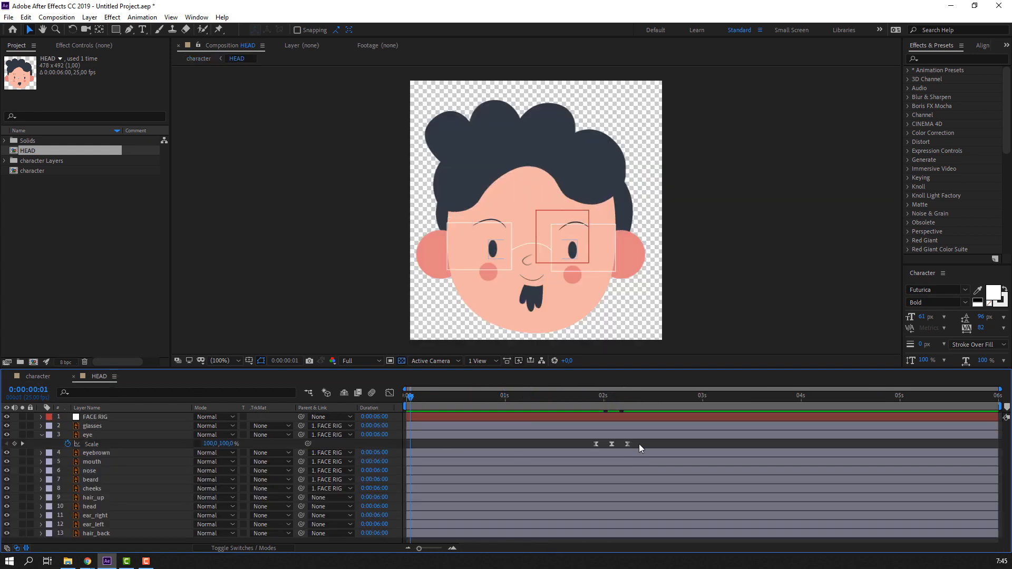
{"action": "left_click_drag", "start_coordinate": [639, 444], "coordinate": [463, 445]}
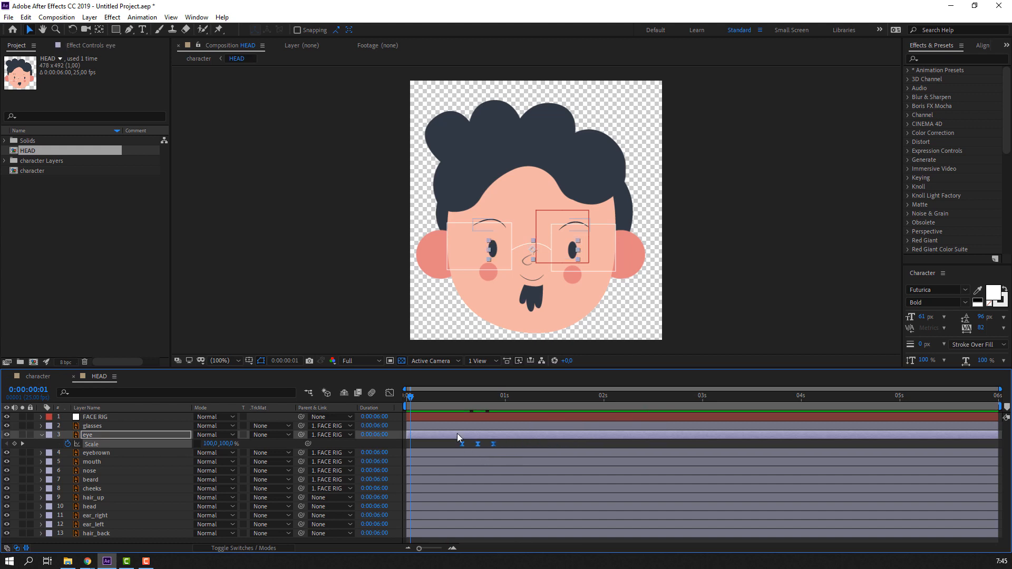
{"action": "left_click", "coordinate": [486, 397]}
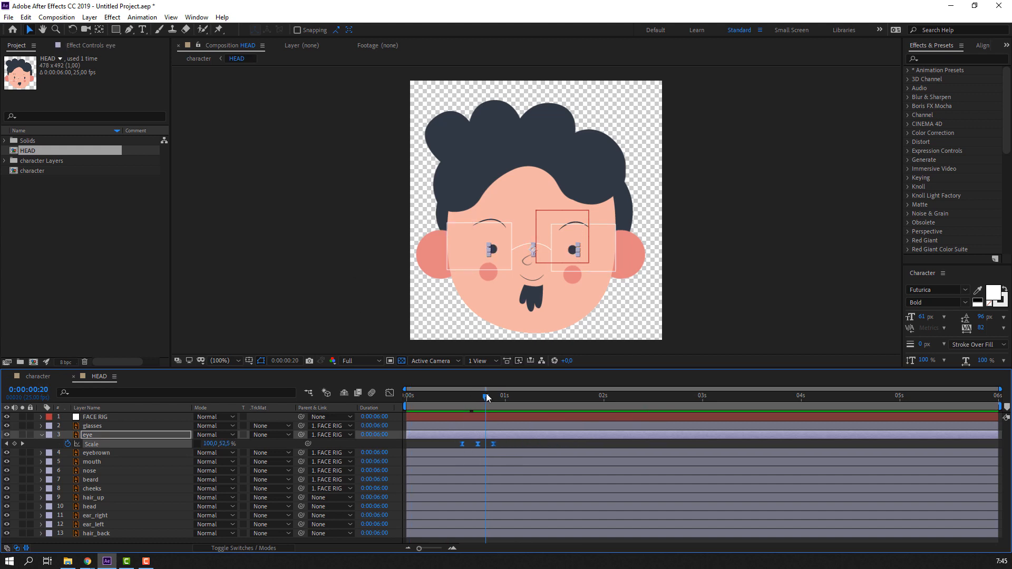
- Paste copies of the eye layer's blink keyframes at about 2.2 seconds, 0:00:03:23 and 0:00:05:04, and preview them
{"action": "left_click", "coordinate": [628, 396]}
{"action": "key", "text": "ctrl+v"}
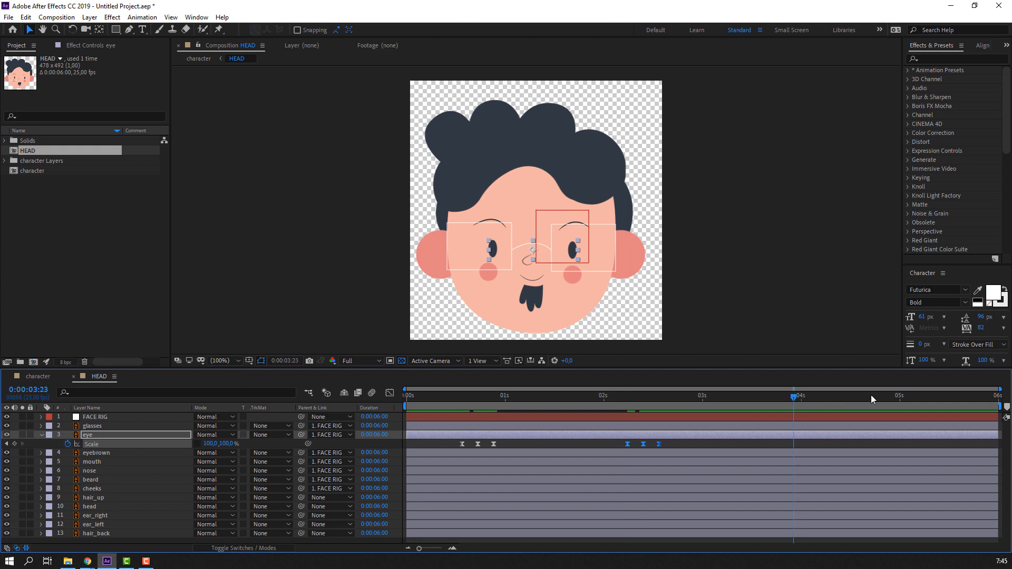
{"action": "key", "text": "ctrl+v"}
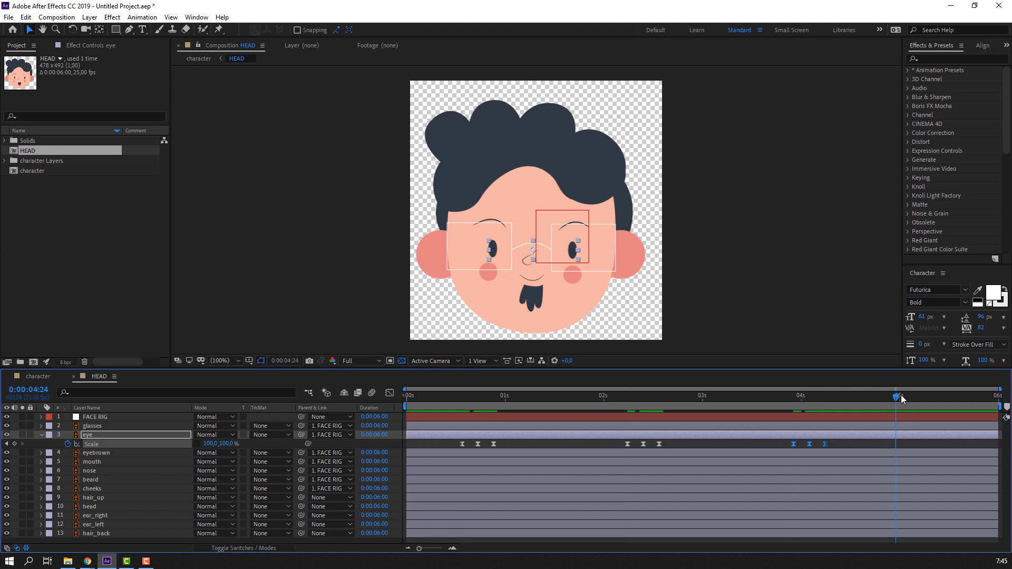
{"action": "key", "text": "ctrl+v"}
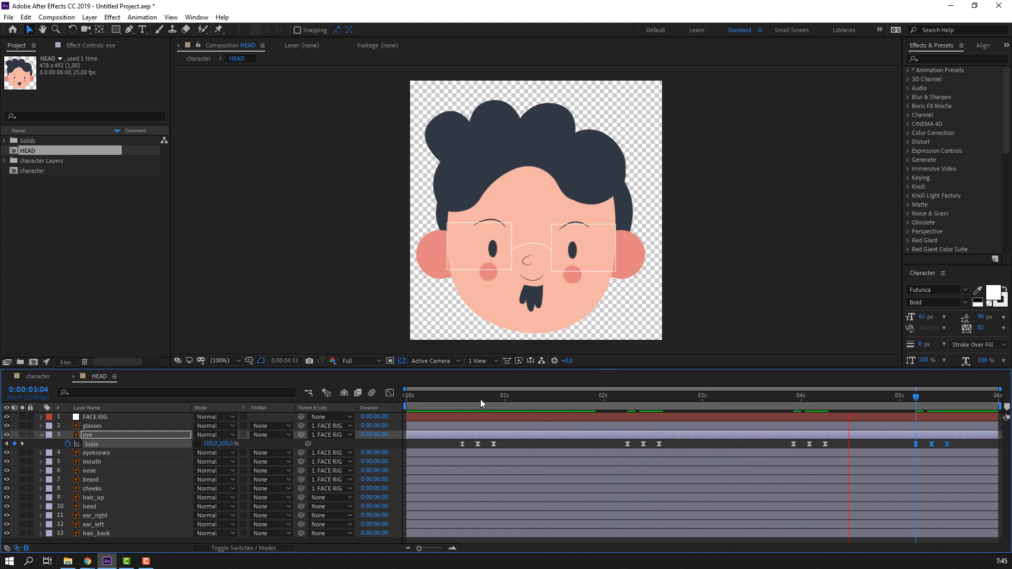
{"action": "left_click_drag", "start_coordinate": [480, 399], "coordinate": [391, 395]}
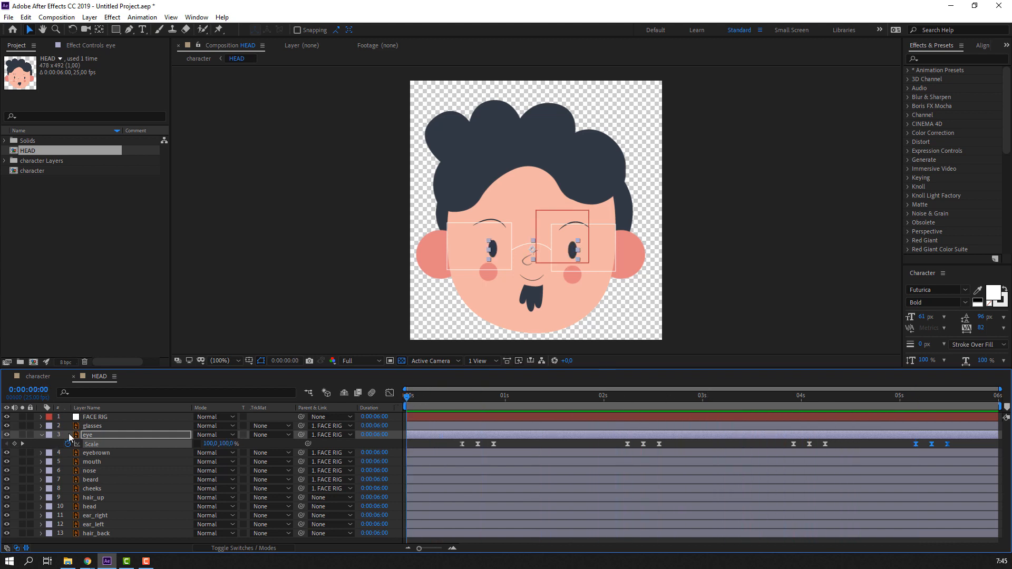
- Add a Position keyframe to the FACE RIG null at 0:00:00:14
{"action": "left_click", "coordinate": [259, 418]}
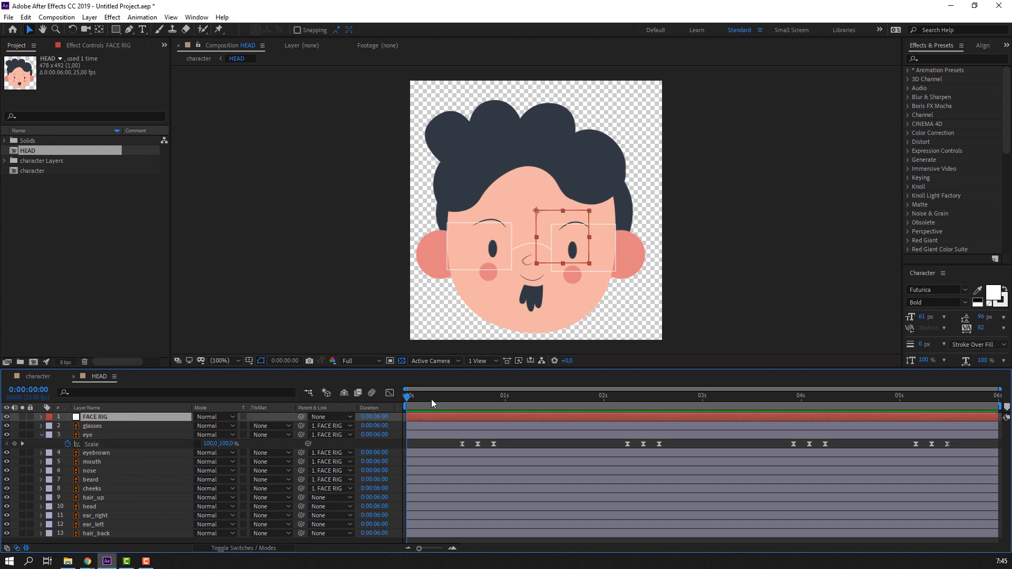
{"action": "left_click_drag", "start_coordinate": [431, 399], "coordinate": [463, 401]}
{"action": "key", "text": "alt+shift+p"}
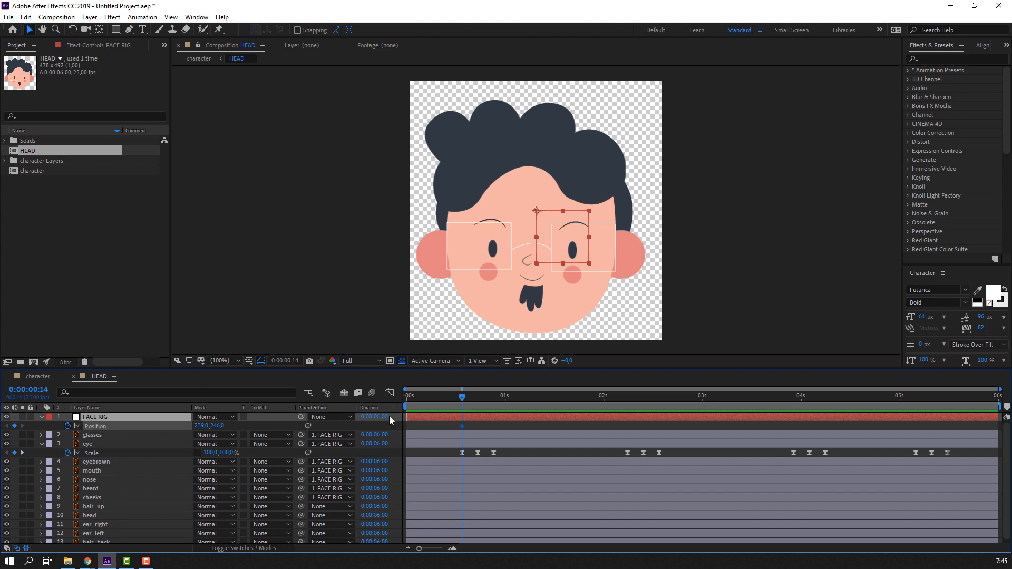
{"action": "key", "text": "alt+Tab"}
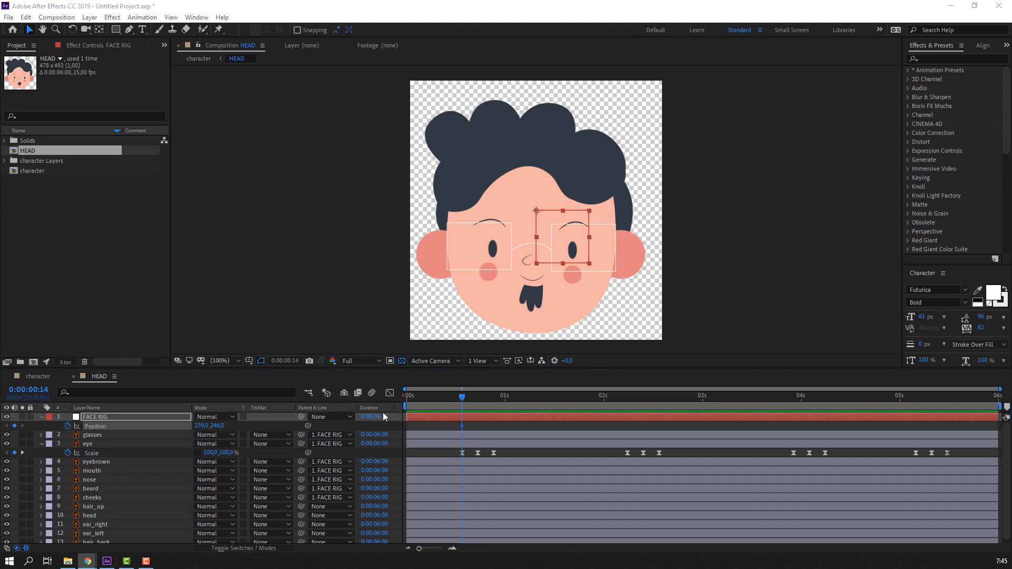
- Turn the face by moving the FACE RIG null up and to the right, to about 287, 227, at 0:00:00:22
{"action": "left_click_drag", "start_coordinate": [460, 401], "coordinate": [494, 399]}
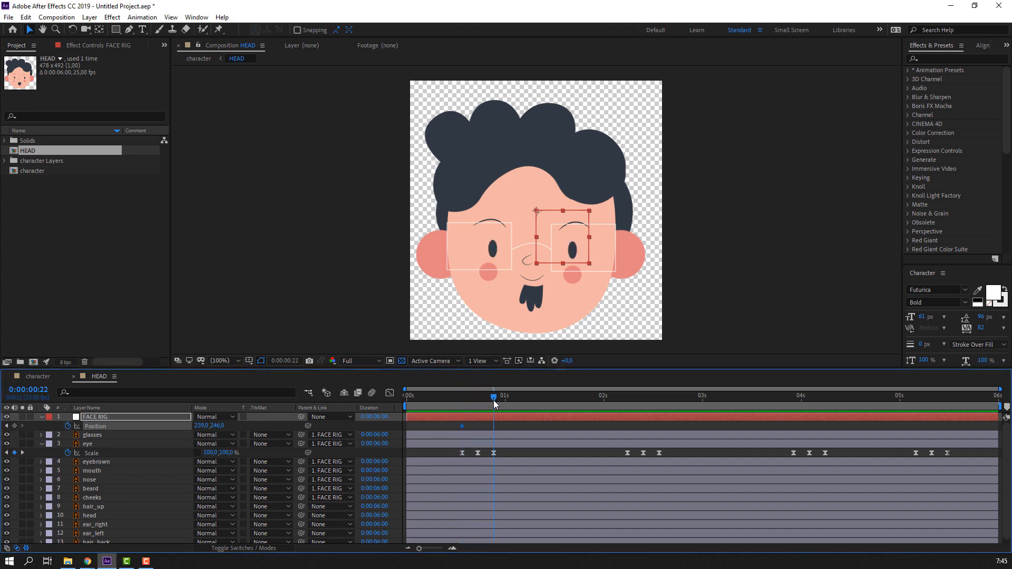
{"action": "left_click_drag", "start_coordinate": [557, 246], "coordinate": [578, 247]}
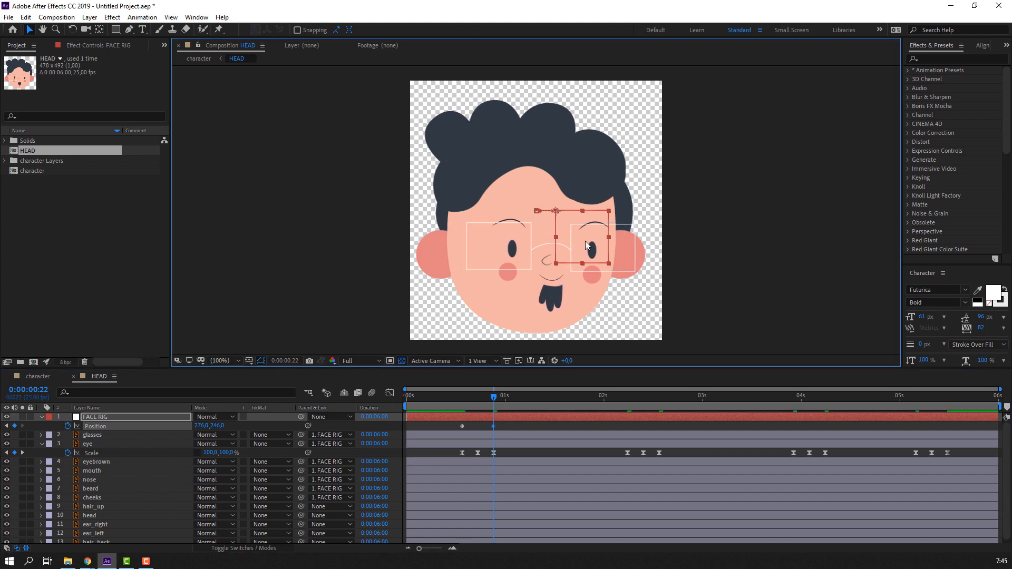
{"action": "left_click_drag", "start_coordinate": [587, 240], "coordinate": [592, 231]}
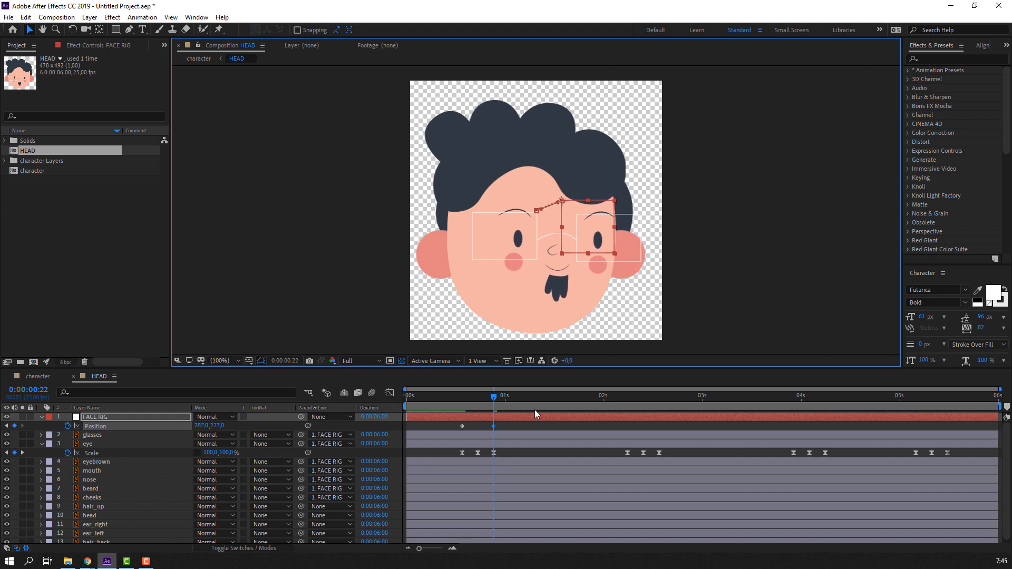
{"action": "left_click_drag", "start_coordinate": [494, 397], "coordinate": [441, 399]}
- Apply Easy Ease to both FACE RIG Position keyframes and preview the head turn
{"action": "left_click_drag", "start_coordinate": [508, 422], "coordinate": [461, 427]}
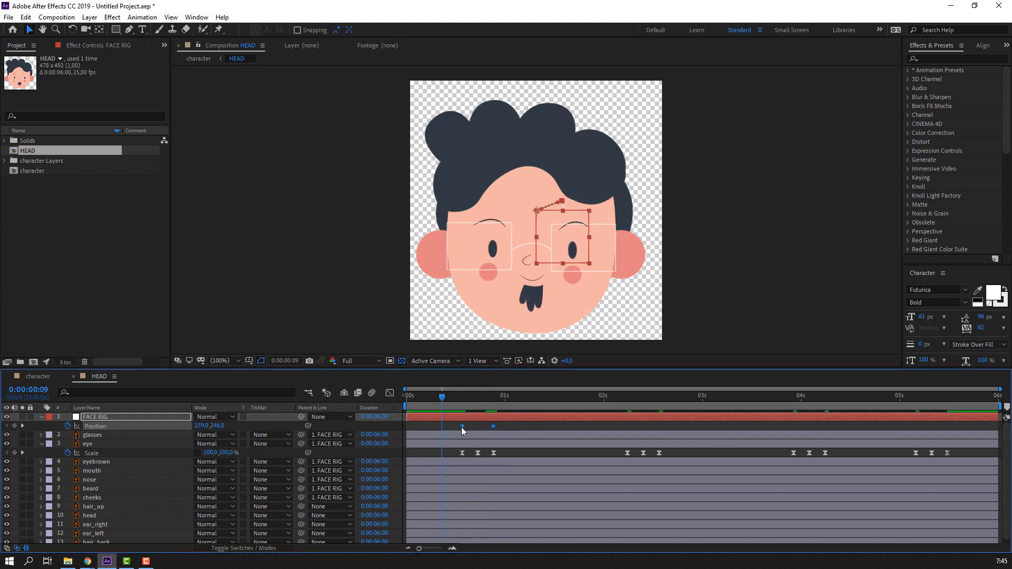
{"action": "right_click", "coordinate": [463, 427]}
{"action": "mouse_move", "coordinate": [559, 420]}
{"action": "left_click", "coordinate": [613, 455]}
{"action": "key", "text": "space"}
{"action": "key", "text": "space"}
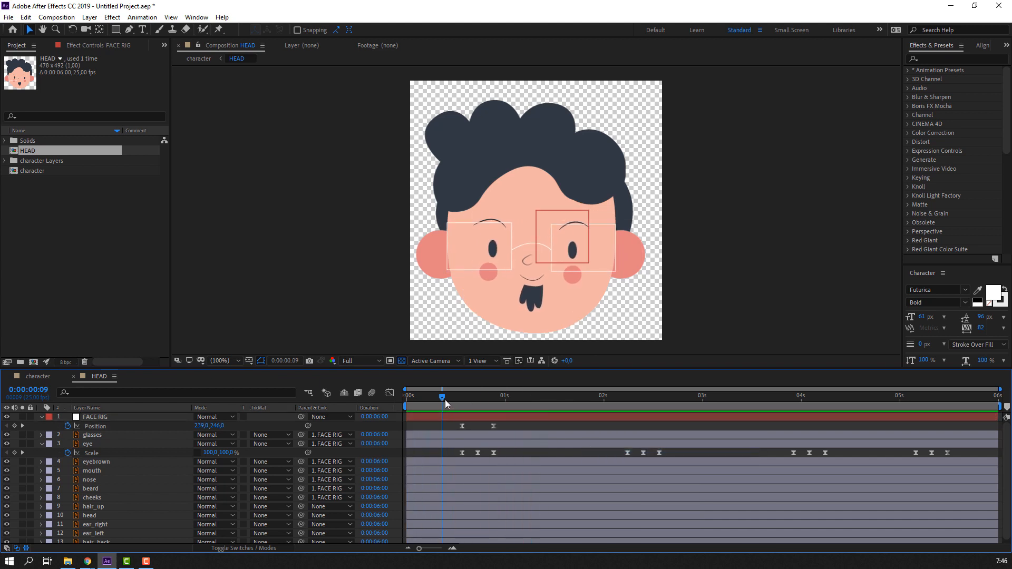
- Spread the FACE RIG Position keyframes to 0:00:00:12 and 0:00:01:00, and preview the slower turn
{"action": "left_click", "coordinate": [493, 426]}
{"action": "left_click_drag", "start_coordinate": [463, 426], "coordinate": [454, 426]}
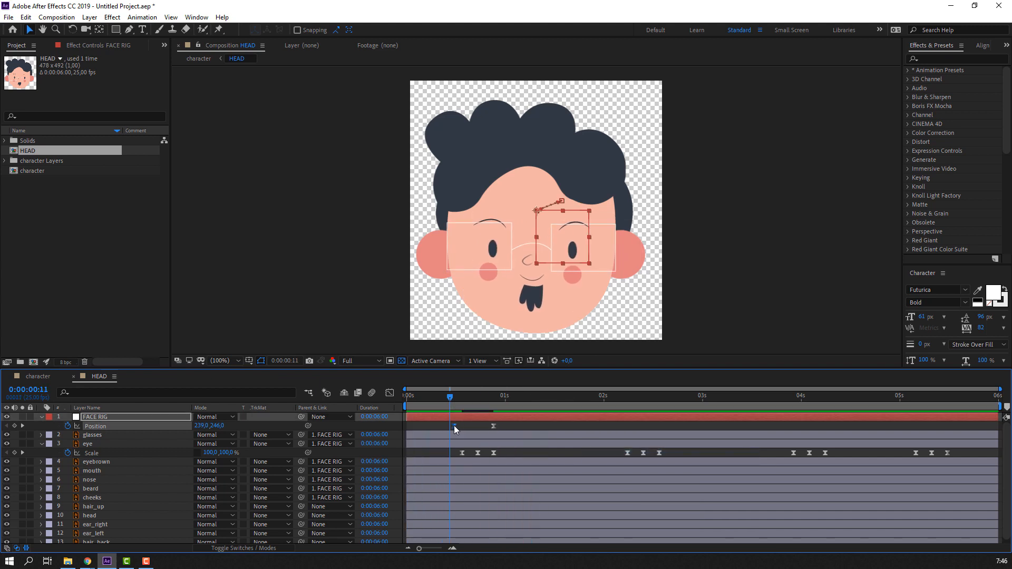
{"action": "left_click", "coordinate": [524, 425]}
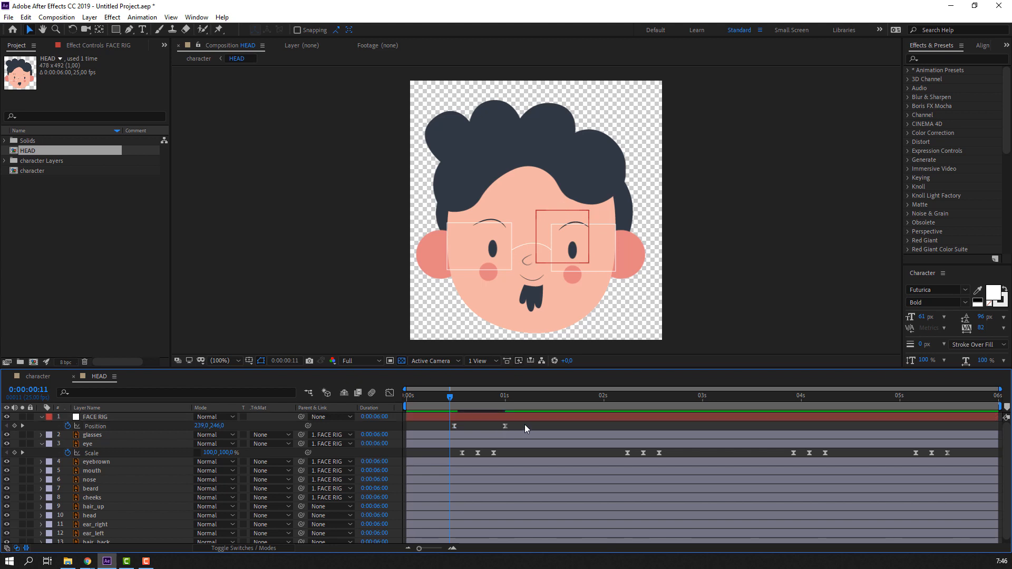
{"action": "key", "text": "space"}
- Add Position keyframes to the ear_left and ear_right layers at 0:00:00:12
{"action": "left_click", "coordinate": [420, 261]}
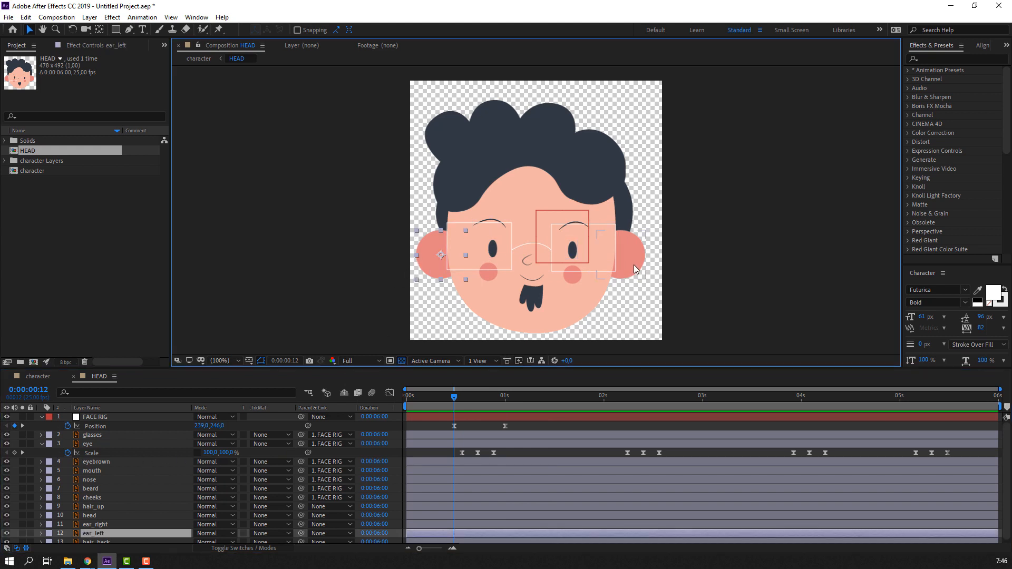
{"action": "left_click", "coordinate": [635, 264]}
{"action": "left_click", "coordinate": [436, 276], "text": "shift"}
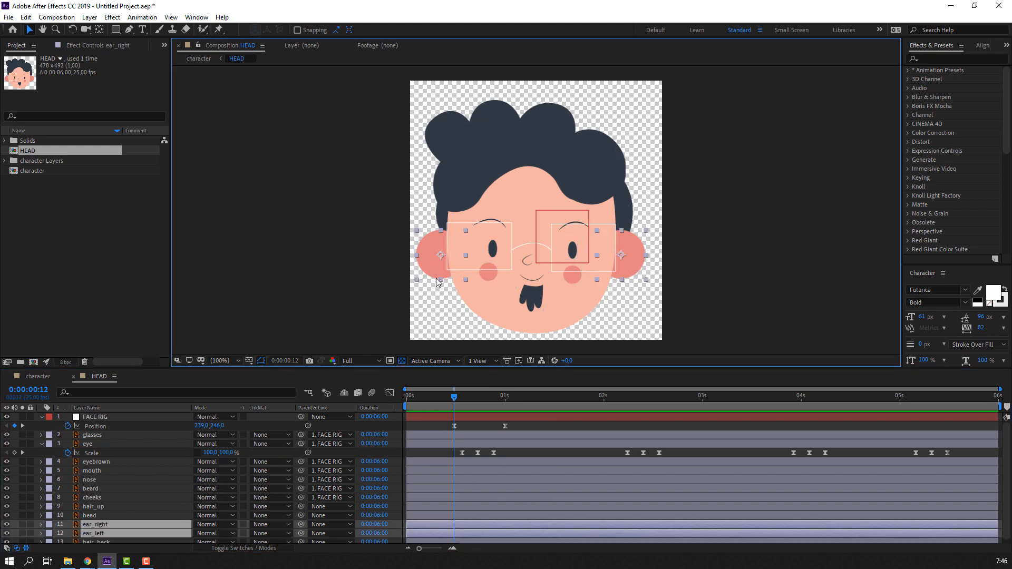
{"action": "scroll", "coordinate": [447, 487], "scroll_direction": "down", "scroll_amount": 1}
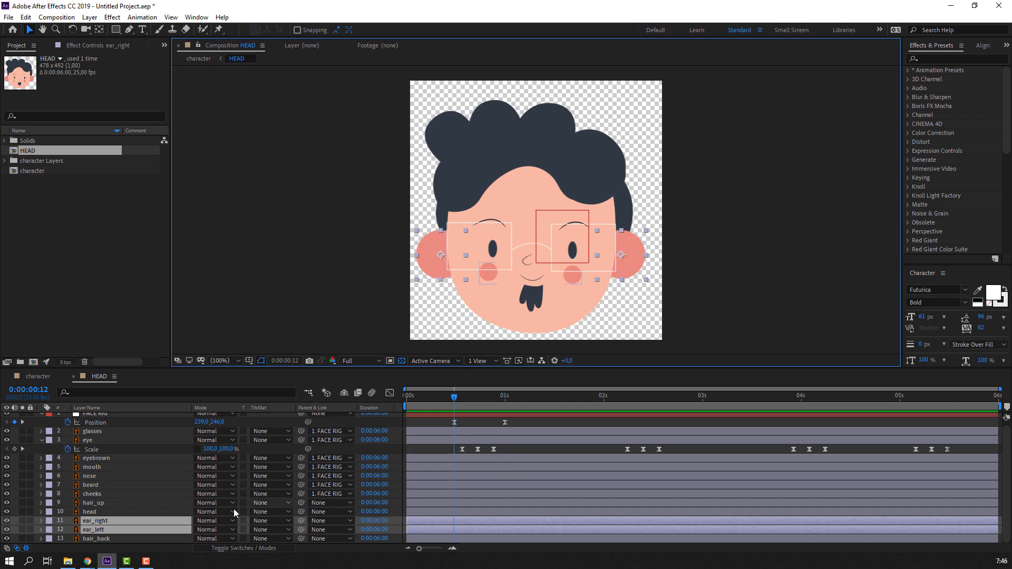
{"action": "key", "text": "p"}
{"action": "left_click", "coordinate": [69, 511]}
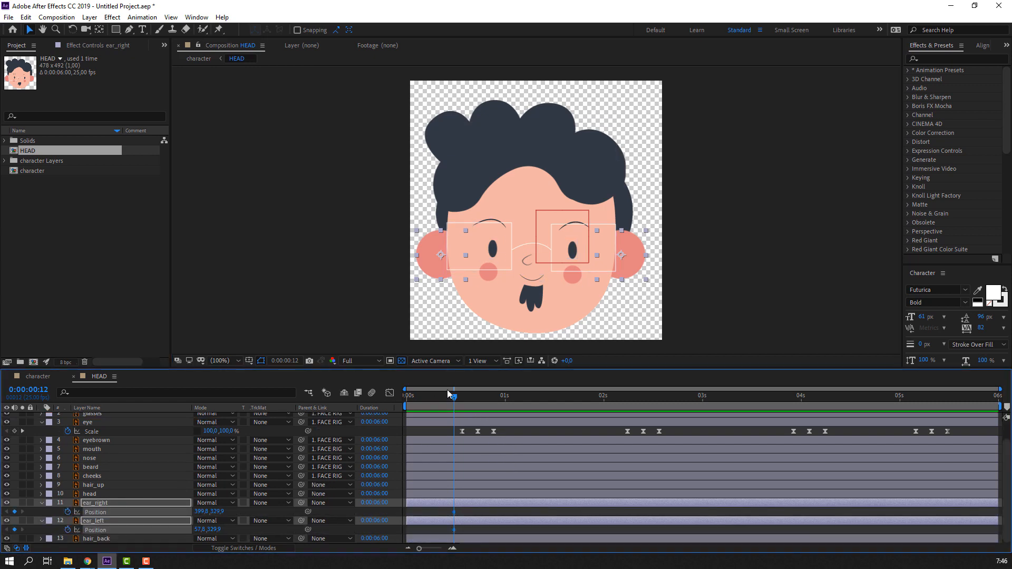
- At 0:00:00:22, set the Position of ear_right to 399.8, 313.9 and of ear_left to 70.8, 327.9
{"action": "left_click_drag", "start_coordinate": [447, 393], "coordinate": [493, 396]}
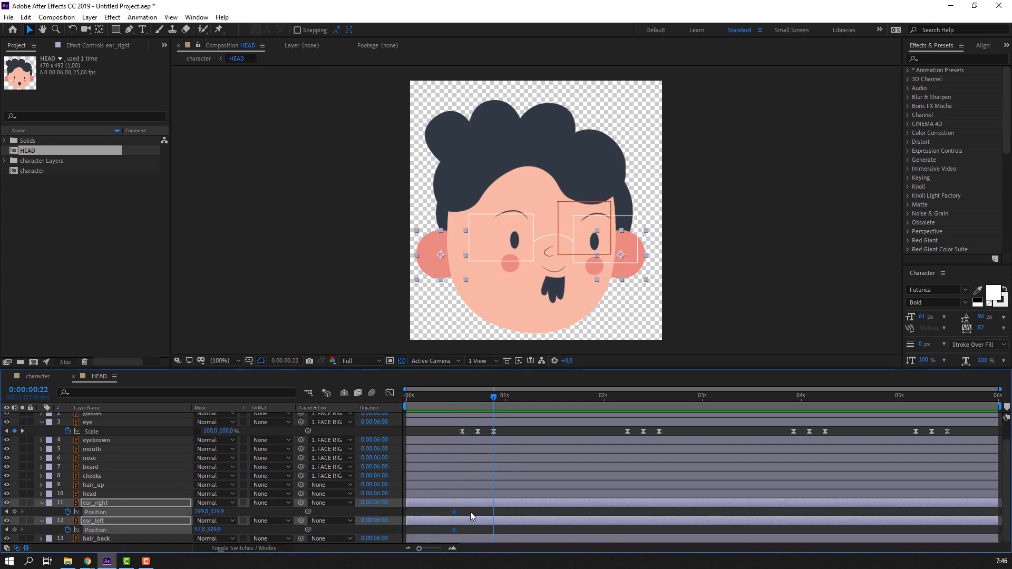
{"action": "left_click", "coordinate": [471, 512]}
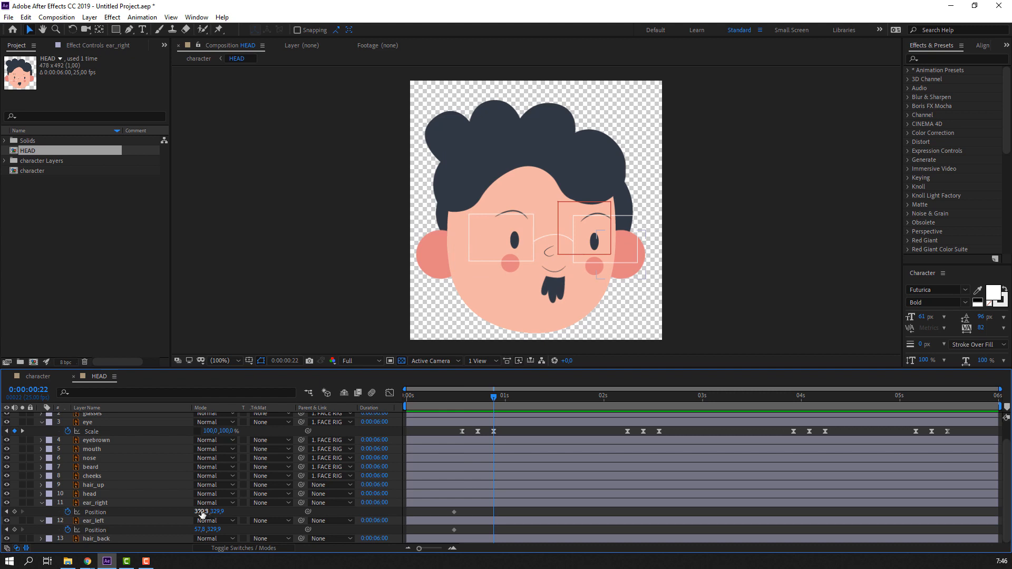
{"action": "mouse_move", "coordinate": [202, 514]}
{"action": "left_mouse_down"}
{"action": "mouse_move", "coordinate": [216, 514]}
{"action": "mouse_move", "coordinate": [207, 533]}
{"action": "left_mouse_up"}
{"action": "key", "text": "ctrl+z"}
{"action": "left_click_drag", "start_coordinate": [433, 400], "coordinate": [493, 406]}
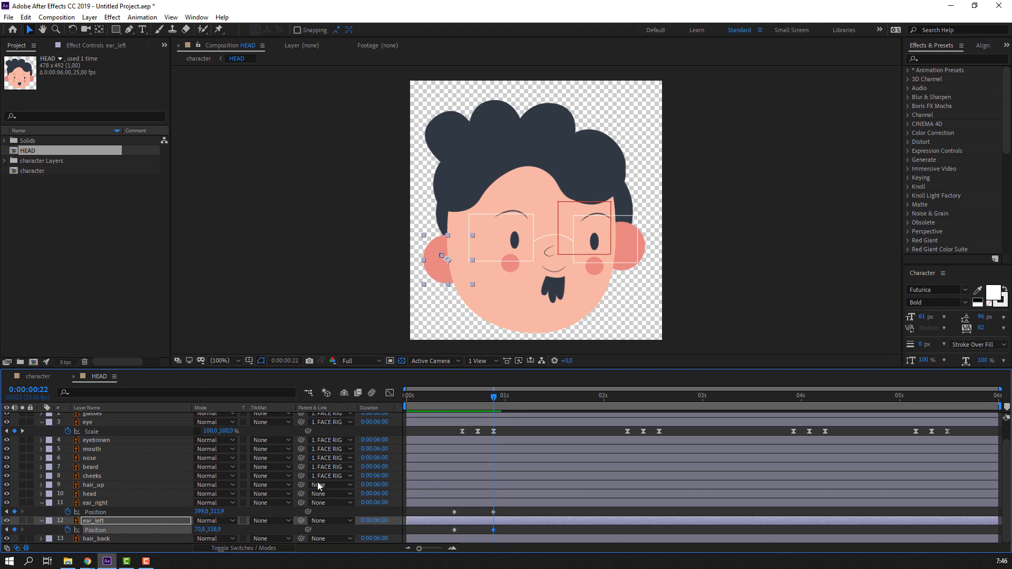
{"action": "left_click_drag", "start_coordinate": [214, 531], "coordinate": [208, 531]}
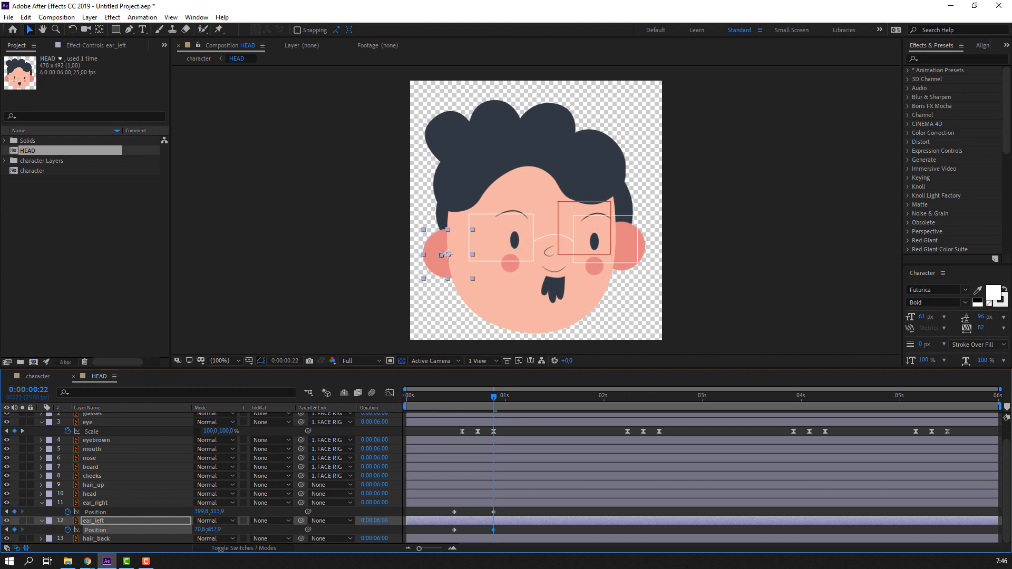
- Refine the Position of ear_right at 0:00:00:22 to 390.8, 316.9 and preview the ear movement
{"action": "left_click", "coordinate": [494, 512]}
{"action": "left_click_drag", "start_coordinate": [452, 396], "coordinate": [493, 404]}
{"action": "key", "text": "space"}
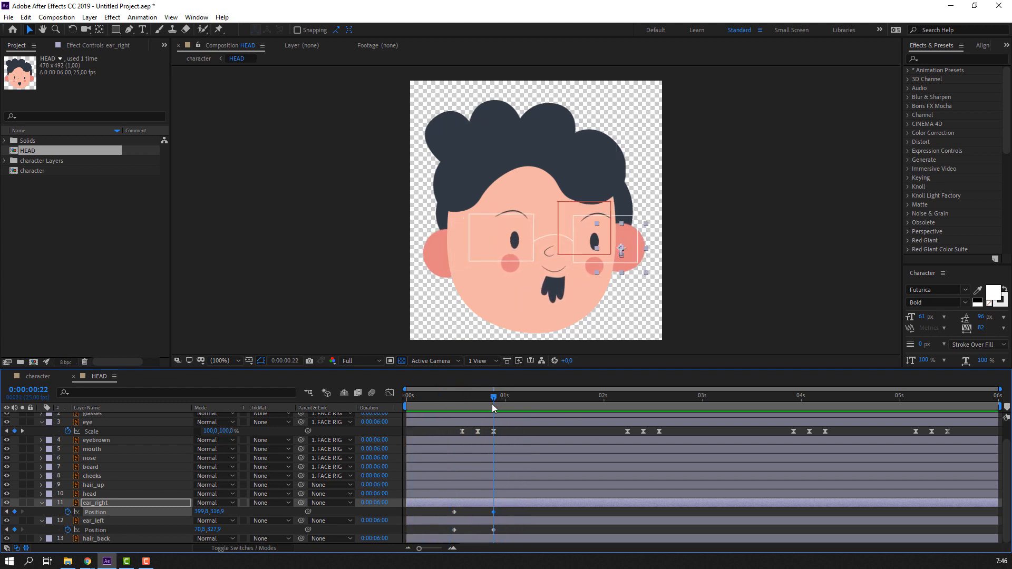
{"action": "left_click_drag", "start_coordinate": [201, 511], "coordinate": [197, 510]}
{"action": "key", "text": "space"}
{"action": "key", "text": "space"}
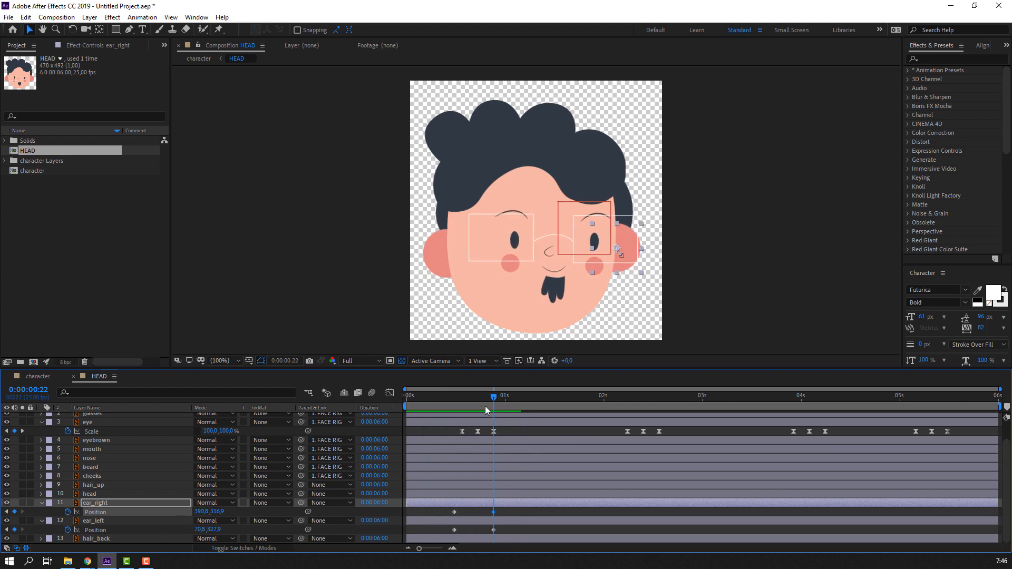
- Apply Easy Ease to all four Position keyframes of the ear layers and preview the result
{"action": "left_click_drag", "start_coordinate": [504, 533], "coordinate": [449, 510]}
{"action": "right_click", "coordinate": [455, 530]}
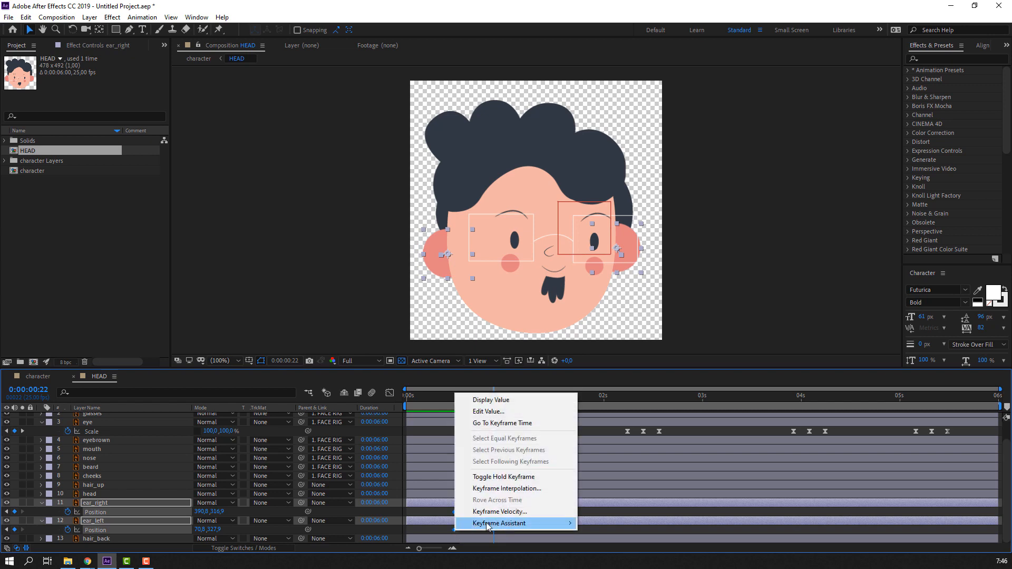
{"action": "mouse_move", "coordinate": [505, 524]}
{"action": "left_click", "coordinate": [624, 455]}
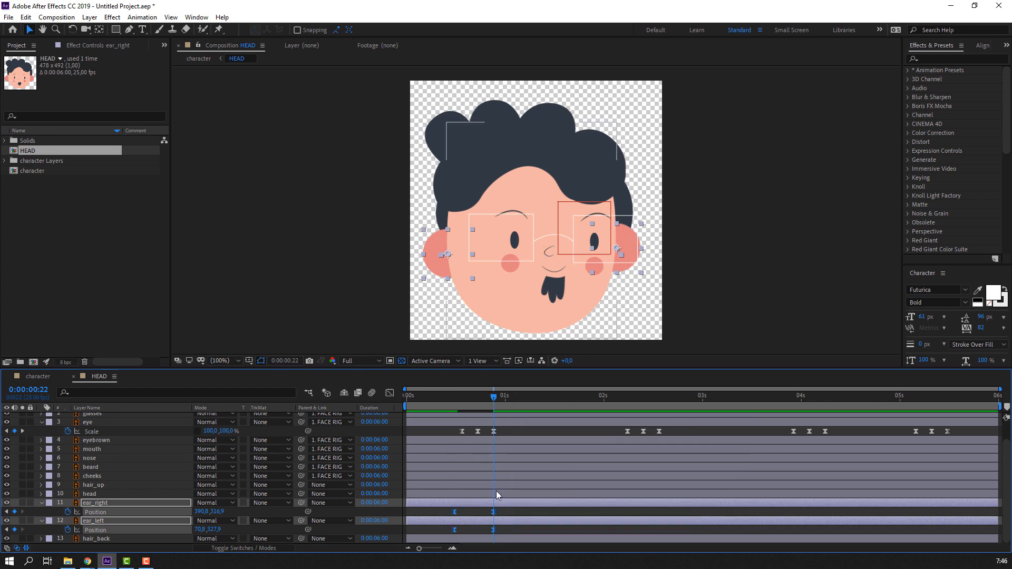
{"action": "key", "text": "space"}
- Keyframe the hair_up layer's Position at 0:00:00:12 and set it to 238.3, 135.8 at 0:00:00:22
{"action": "left_click_drag", "start_coordinate": [446, 400], "coordinate": [455, 400]}
{"action": "left_click", "coordinate": [530, 153]}
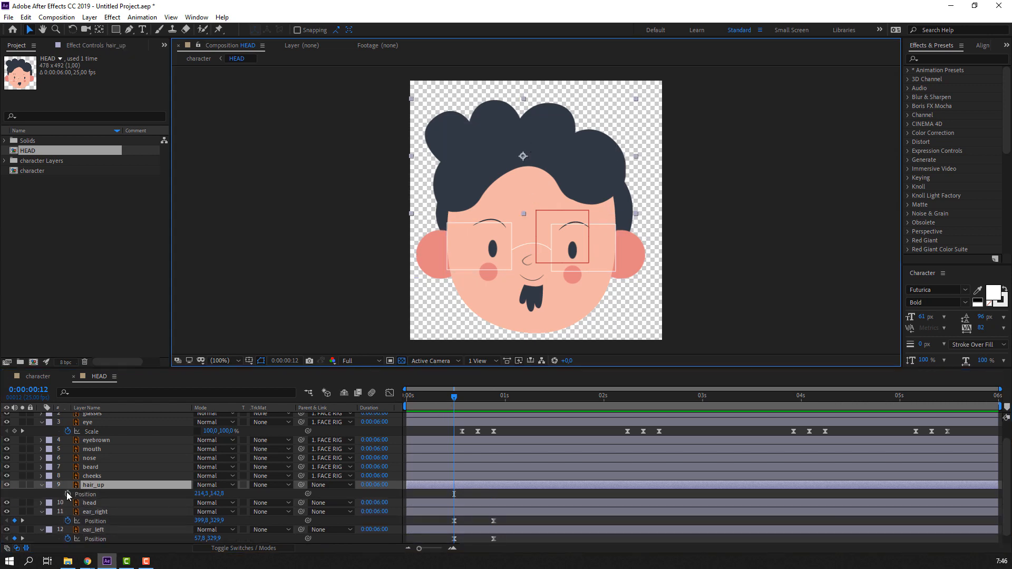
{"action": "left_click", "coordinate": [67, 494]}
{"action": "mouse_move", "coordinate": [491, 397]}
{"action": "left_mouse_down"}
{"action": "mouse_move", "coordinate": [503, 402]}
{"action": "mouse_move", "coordinate": [494, 400]}
{"action": "left_mouse_up"}
{"action": "left_click_drag", "start_coordinate": [200, 494], "coordinate": [216, 493]}
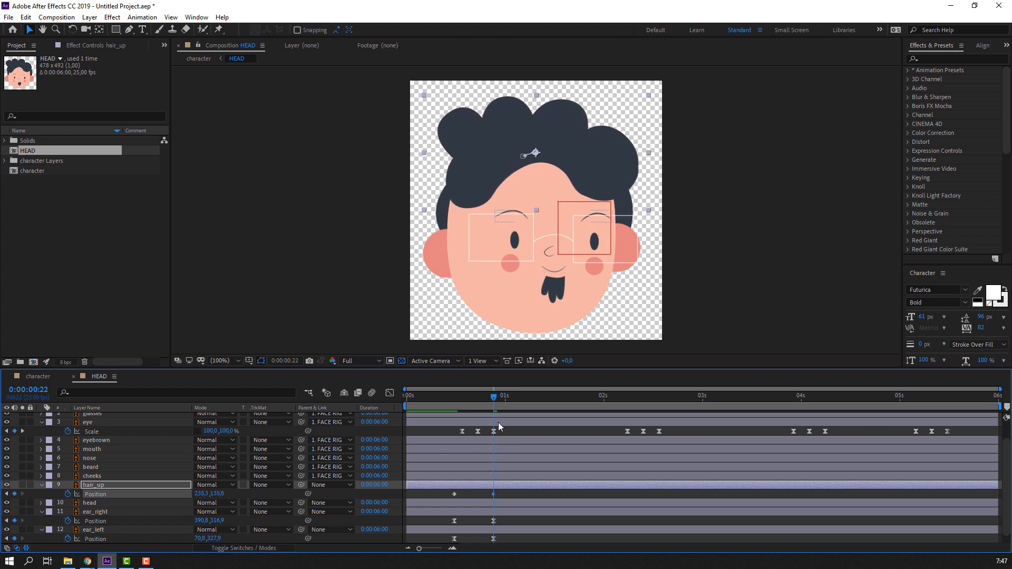
{"action": "left_click_drag", "start_coordinate": [447, 399], "coordinate": [506, 402]}
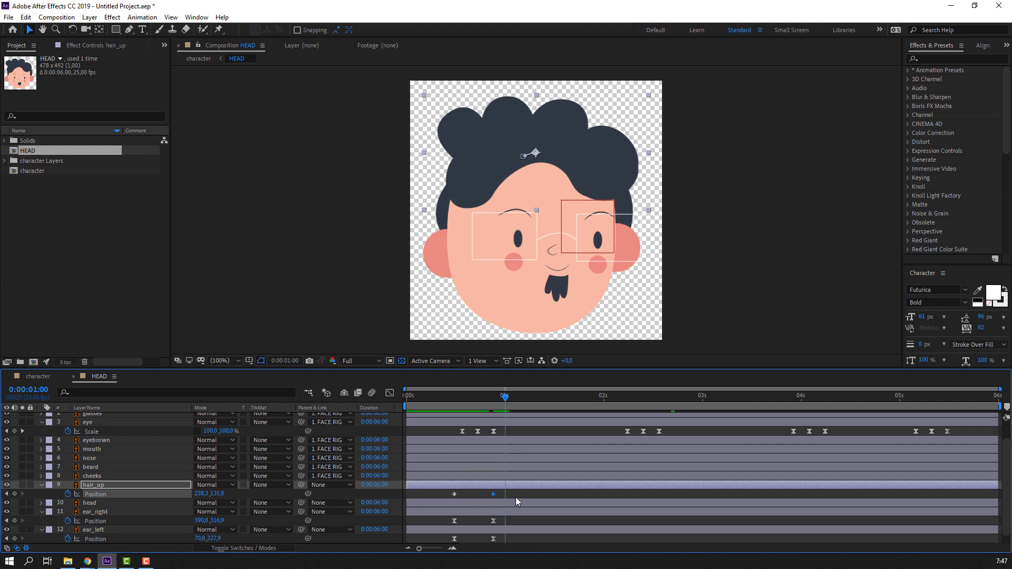
- Apply Easy Ease to the hair_up layer's Position keyframes and preview the head turn
{"action": "right_click", "coordinate": [453, 494]}
{"action": "mouse_move", "coordinate": [482, 488]}
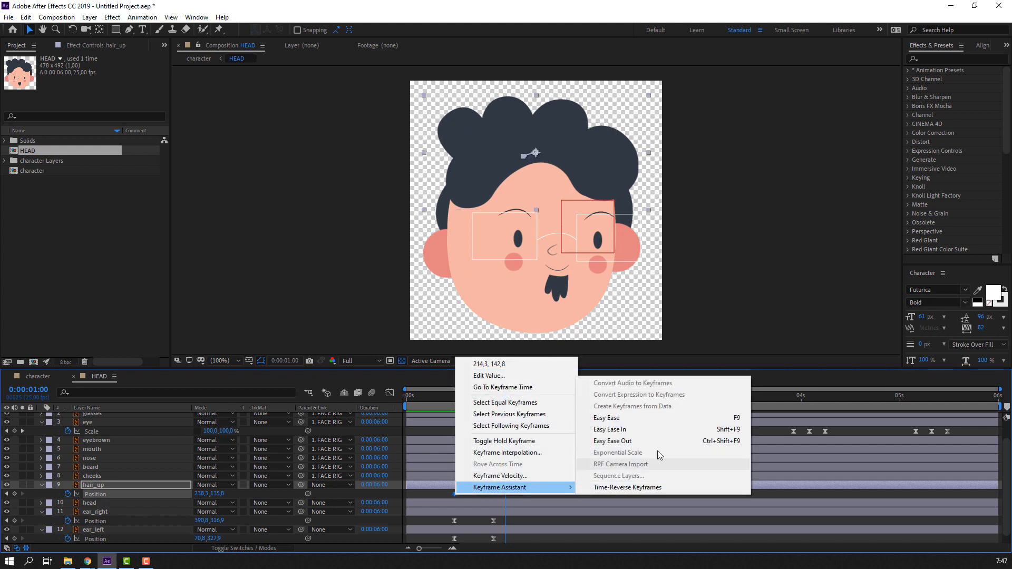
{"action": "left_click", "coordinate": [607, 417]}
{"action": "left_click", "coordinate": [533, 489]}
{"action": "key", "text": "space"}
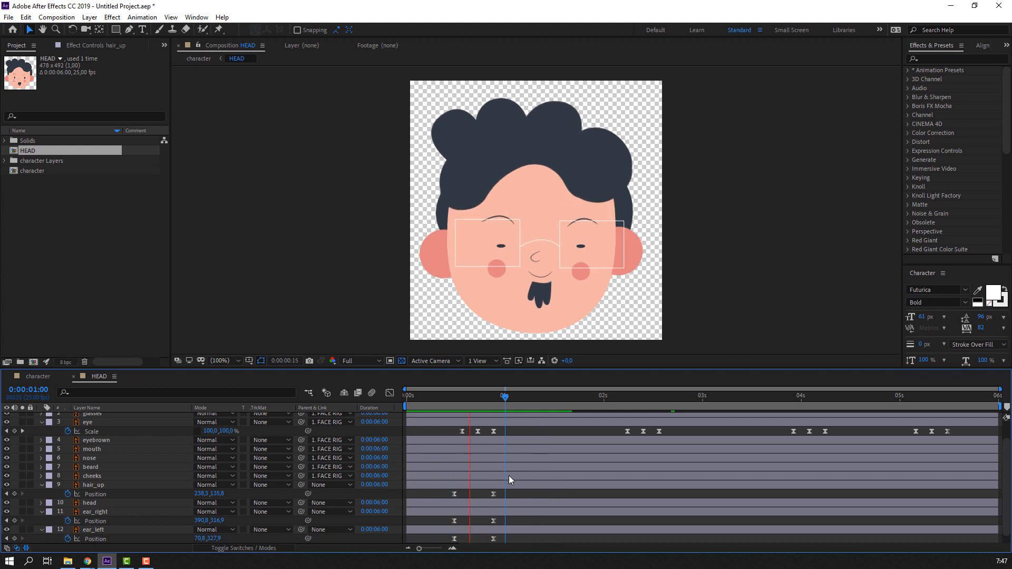
{"action": "key", "text": "space"}
- Move FACE RIG's second Position keyframe to 0:00:00:22, in line with the ear and hair keyframes, and preview the timing
{"action": "scroll", "coordinate": [491, 467], "scroll_direction": "up", "scroll_amount": 1}
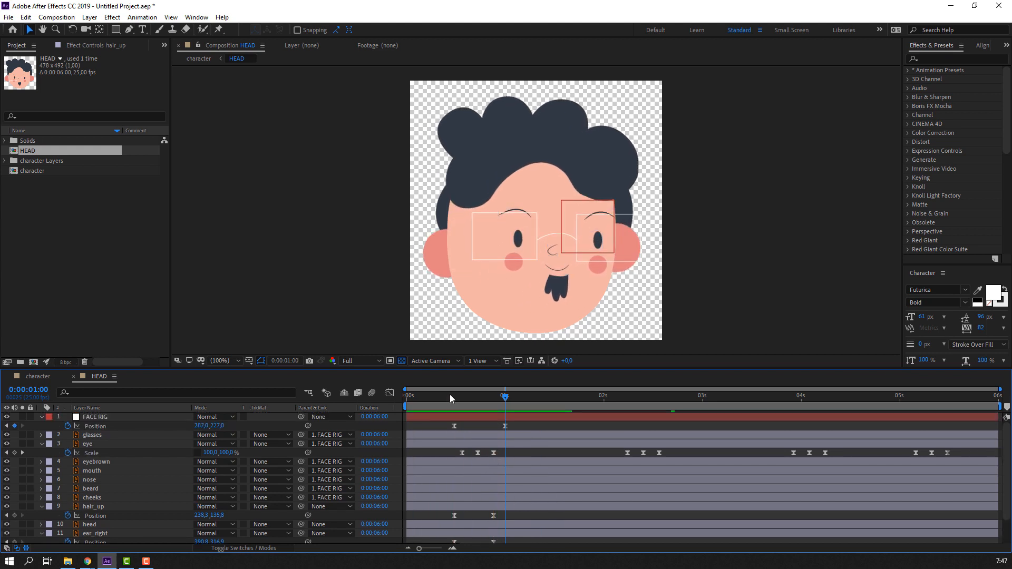
{"action": "left_click_drag", "start_coordinate": [451, 394], "coordinate": [496, 425]}
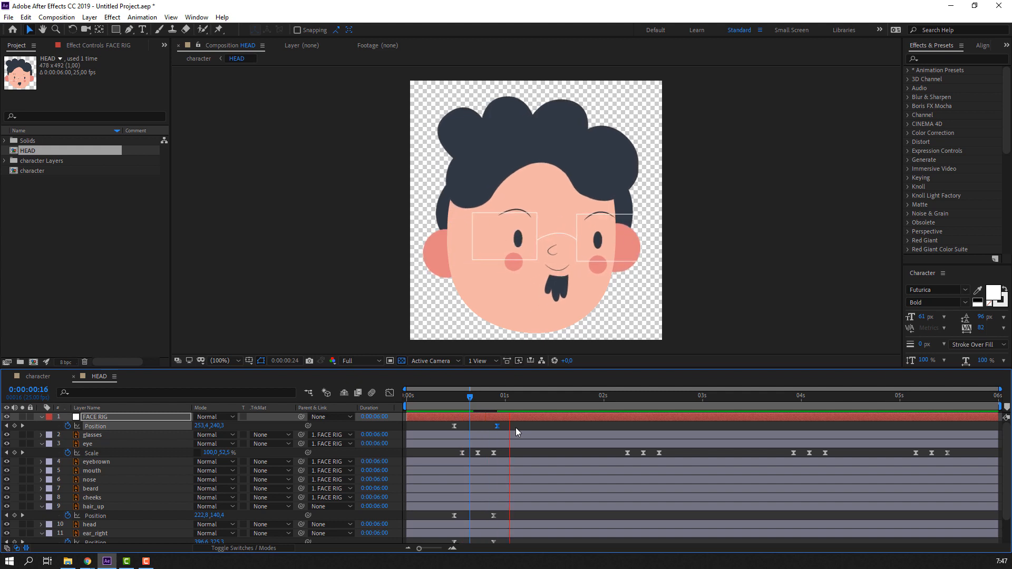
{"action": "left_click", "coordinate": [495, 400]}
{"action": "left_click_drag", "start_coordinate": [498, 429], "coordinate": [494, 427]}
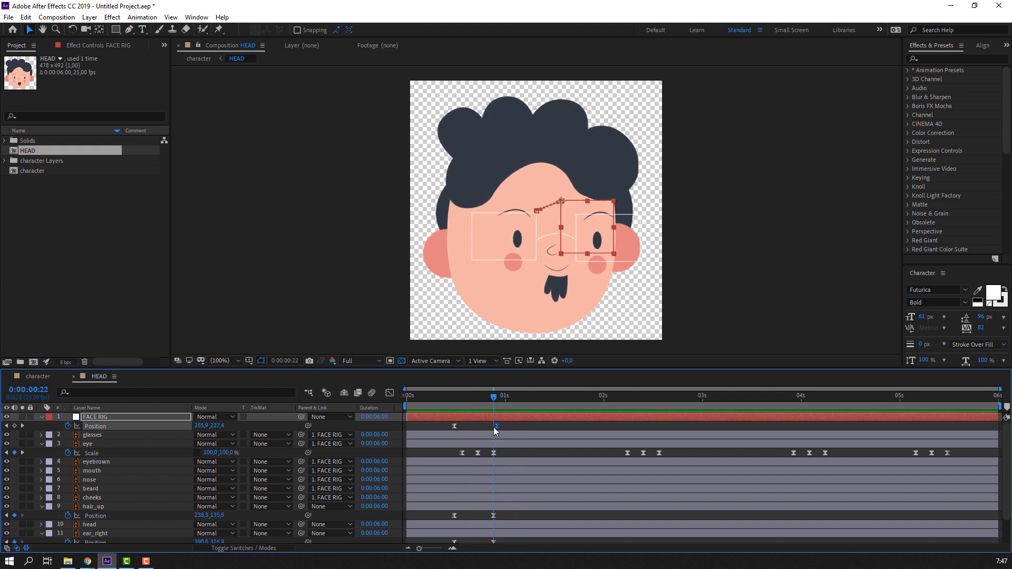
{"action": "left_click", "coordinate": [512, 426]}
{"action": "key", "text": "space"}
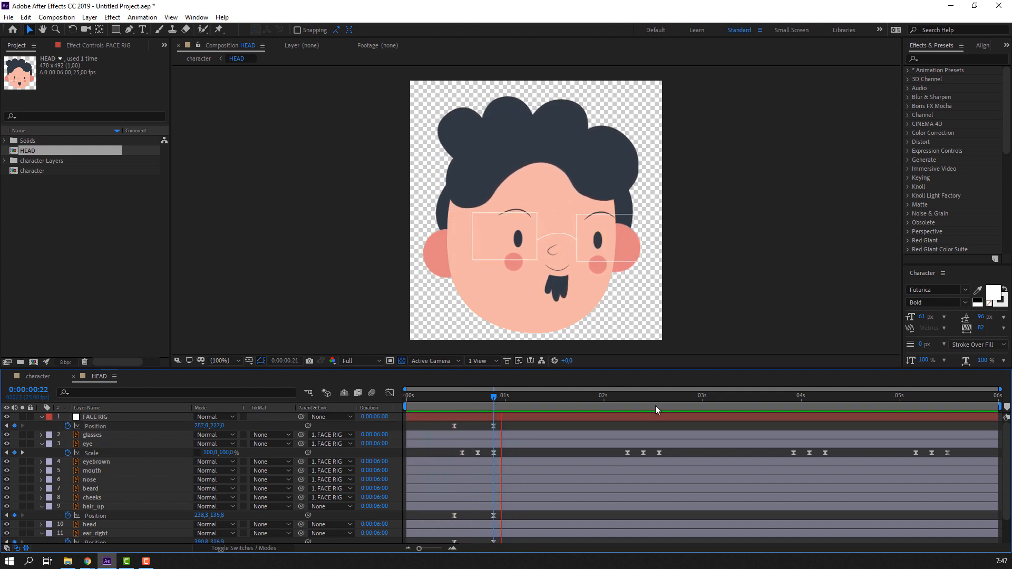
{"action": "key", "text": "space"}
- Add a holding Position keyframe to FACE RIG at 0:00:02:04 and shift the face to 208.0, 219.0 at 0:00:02:17
{"action": "left_click_drag", "start_coordinate": [434, 396], "coordinate": [528, 396]}
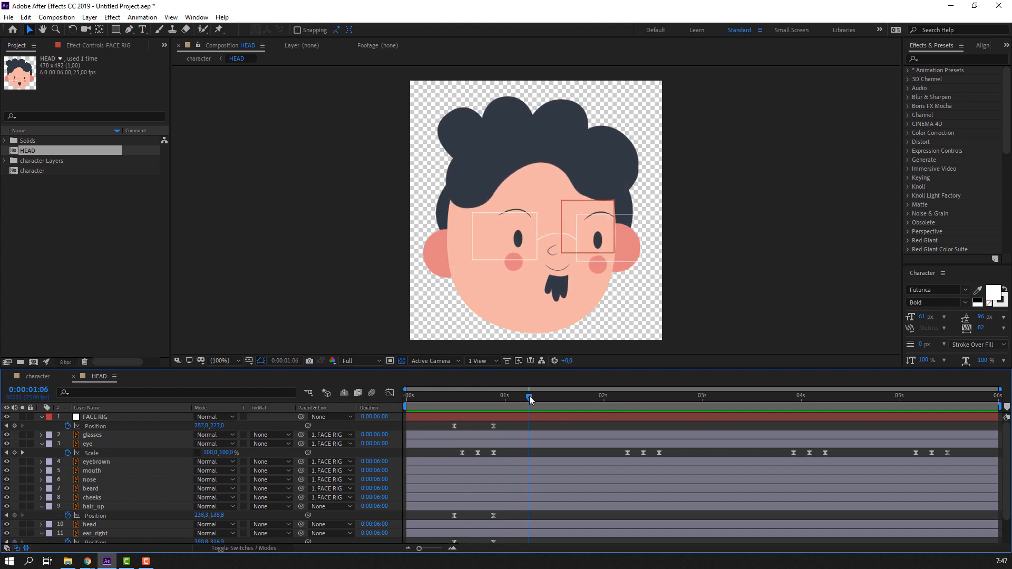
{"action": "mouse_move", "coordinate": [530, 399]}
{"action": "left_mouse_down"}
{"action": "mouse_move", "coordinate": [461, 397]}
{"action": "mouse_move", "coordinate": [527, 397]}
{"action": "left_mouse_up"}
{"action": "left_click", "coordinate": [14, 426]}
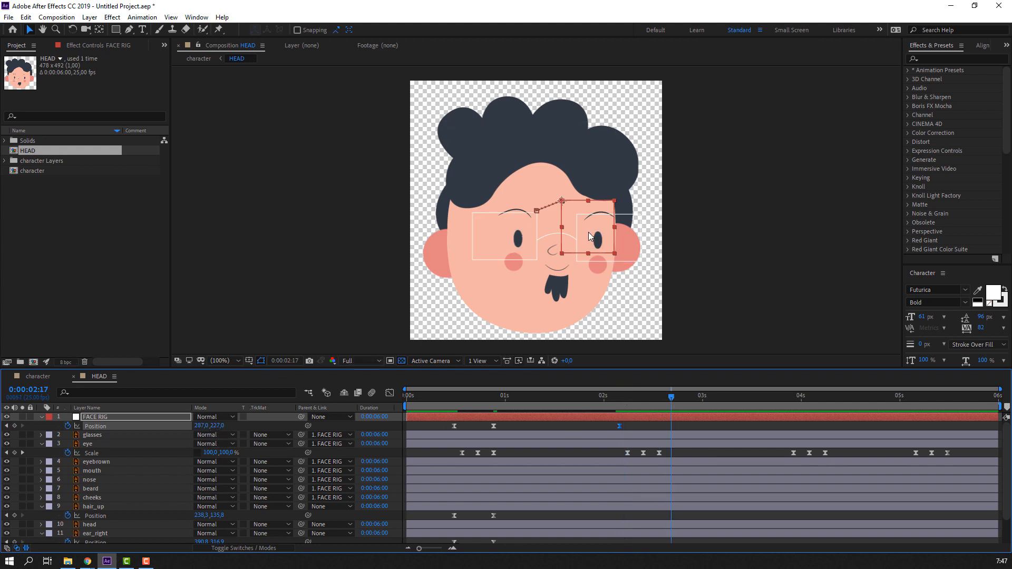
{"action": "left_click_drag", "start_coordinate": [590, 237], "coordinate": [549, 233]}
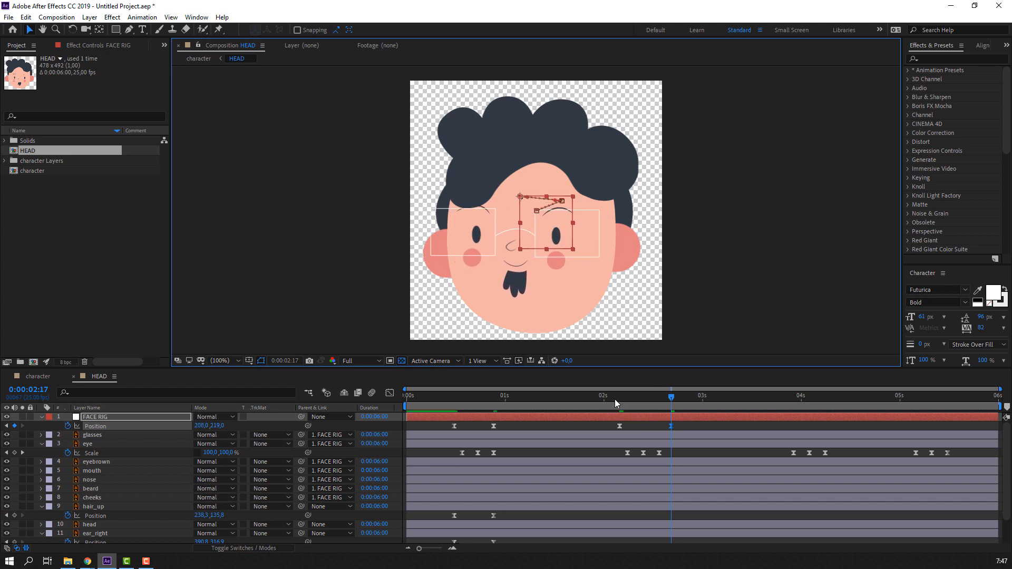
- Add Position keyframes holding the current placement of ear_right and ear_left at 0:00:02:04
{"action": "mouse_move", "coordinate": [615, 400]}
{"action": "left_mouse_down"}
{"action": "mouse_move", "coordinate": [700, 405]}
{"action": "mouse_move", "coordinate": [621, 405]}
{"action": "left_mouse_up"}
{"action": "scroll", "coordinate": [588, 491], "scroll_direction": "down", "scroll_amount": 1}
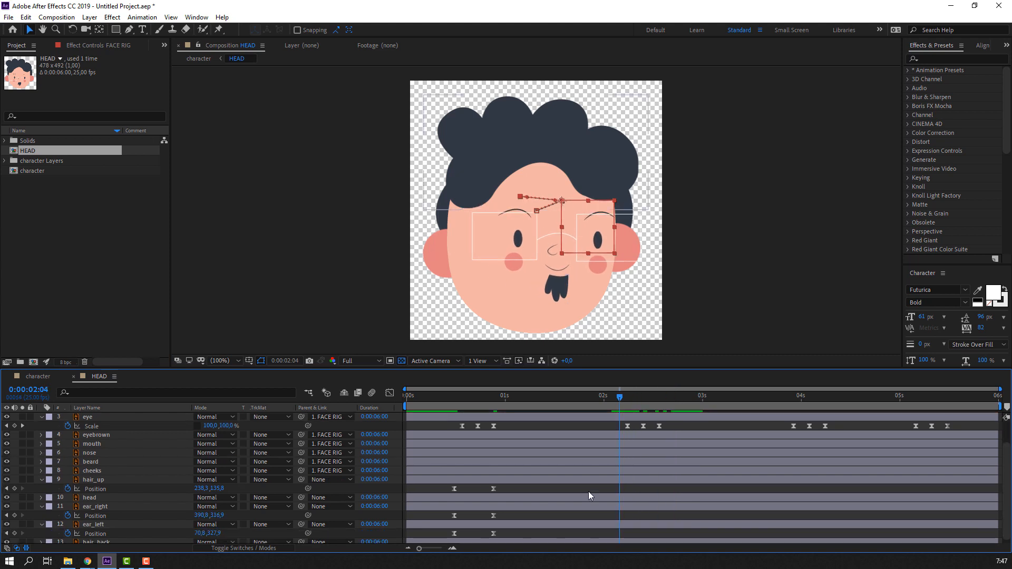
{"action": "scroll", "coordinate": [131, 527], "scroll_direction": "down", "scroll_amount": 1}
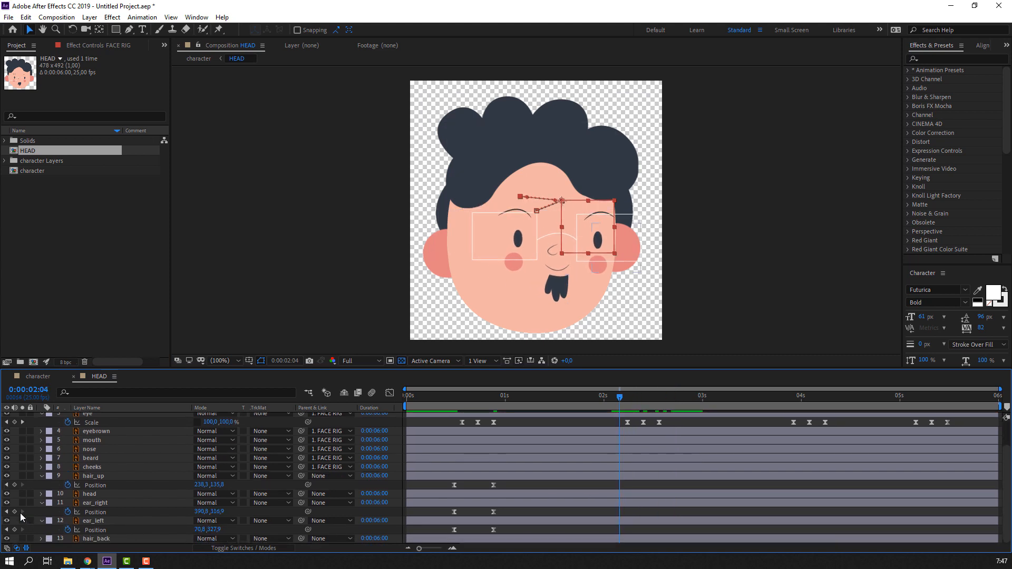
{"action": "left_click", "coordinate": [14, 511]}
{"action": "left_click", "coordinate": [14, 530]}
- Enlarge the timeline and, at 0:00:02:17, set the Position of ear_left to 62.8, 317.9 and of ear_right to 402.8, 320.9
{"action": "scroll", "coordinate": [659, 437], "scroll_direction": "up", "scroll_amount": 1}
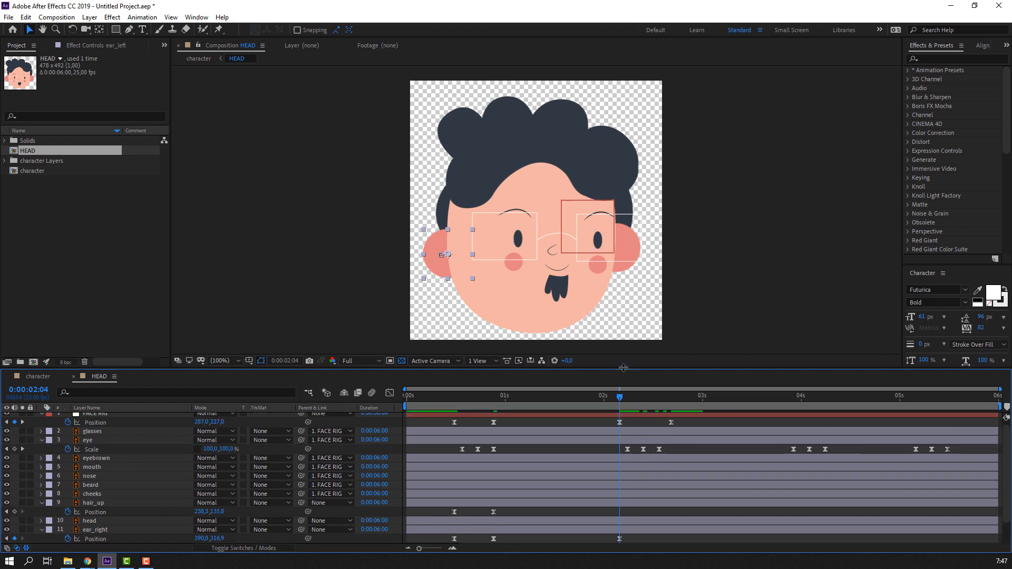
{"action": "left_click_drag", "start_coordinate": [624, 368], "coordinate": [681, 357]}
{"action": "left_click", "coordinate": [235, 541]}
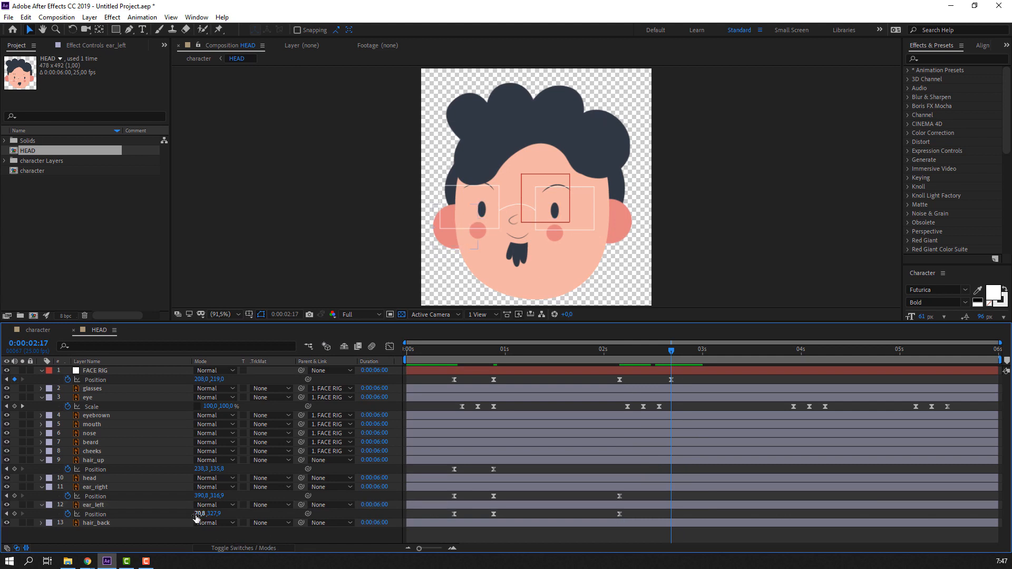
{"action": "left_click_drag", "start_coordinate": [200, 516], "coordinate": [190, 495]}
{"action": "left_click_drag", "start_coordinate": [606, 222], "coordinate": [617, 221]}
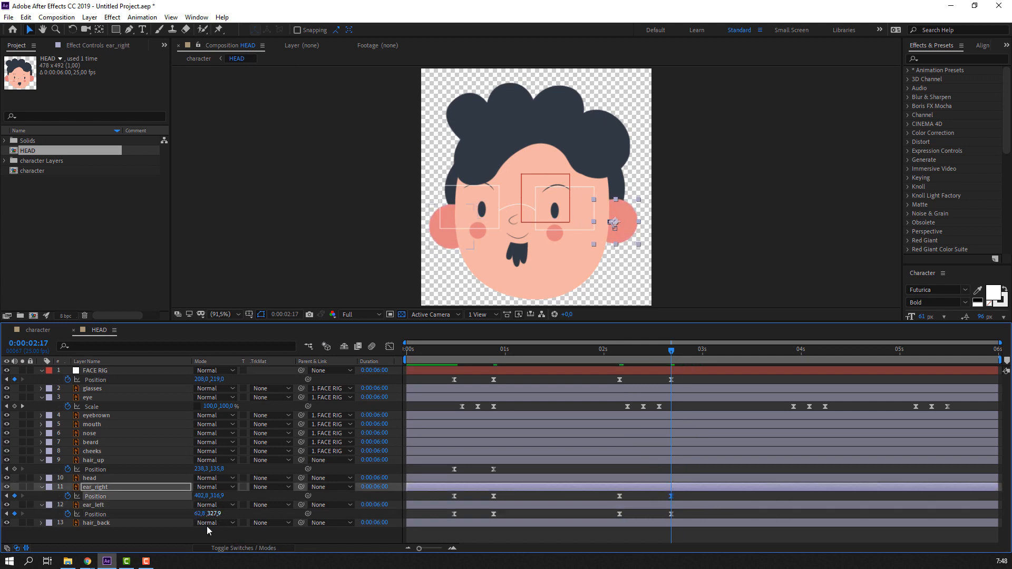
{"action": "left_click", "coordinate": [212, 536]}
{"action": "left_click_drag", "start_coordinate": [213, 514], "coordinate": [225, 496]}
{"action": "left_click", "coordinate": [215, 505]}
{"action": "left_click", "coordinate": [184, 534]}
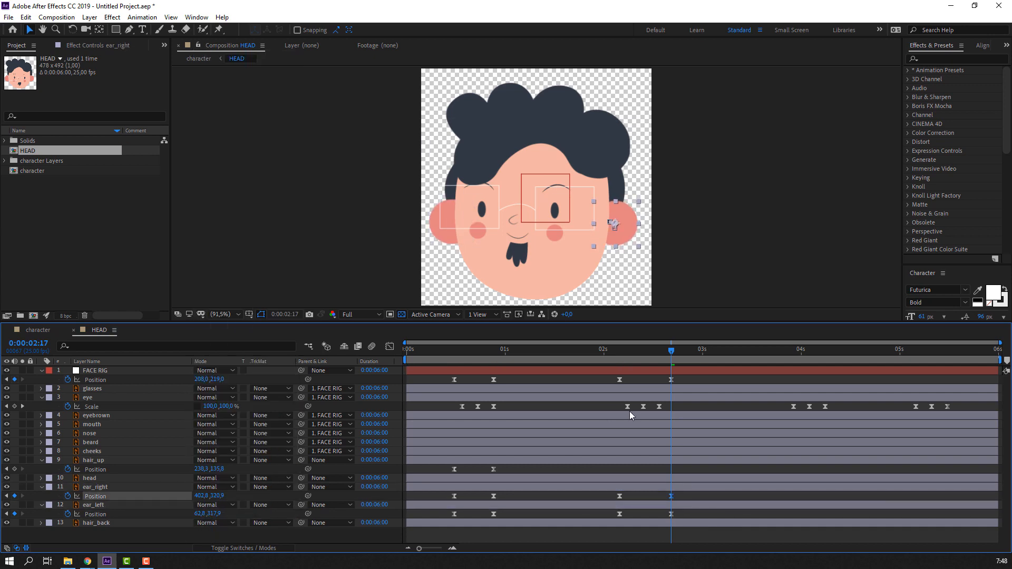
- Keyframe hair_up's Position at 0:00:02:04, set it to 210.3, 127.0 at 0:00:02:17, and scrub through the turn
{"action": "mouse_move", "coordinate": [613, 349]}
{"action": "left_mouse_down"}
{"action": "mouse_move", "coordinate": [675, 352]}
{"action": "mouse_move", "coordinate": [614, 355]}
{"action": "mouse_move", "coordinate": [667, 359]}
{"action": "mouse_move", "coordinate": [620, 363]}
{"action": "left_mouse_up"}
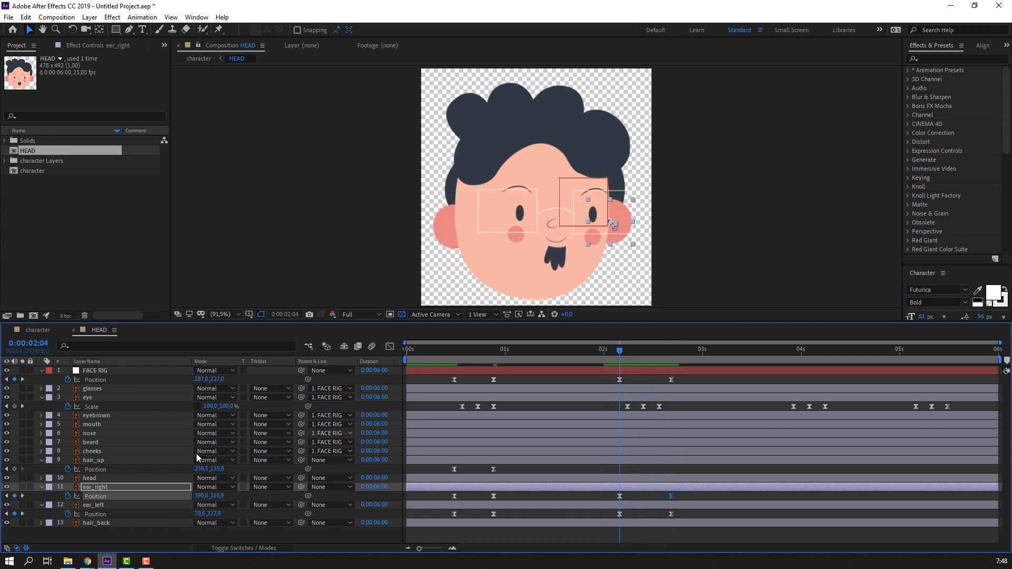
{"action": "left_click", "coordinate": [16, 469]}
{"action": "left_click_drag", "start_coordinate": [631, 359], "coordinate": [673, 359]}
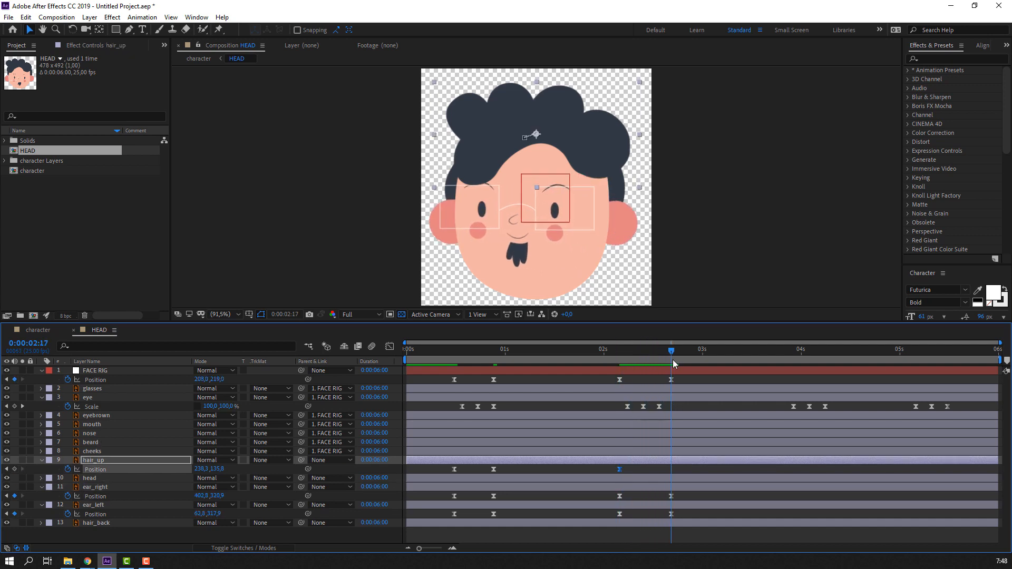
{"action": "left_click_drag", "start_coordinate": [206, 469], "coordinate": [227, 469]}
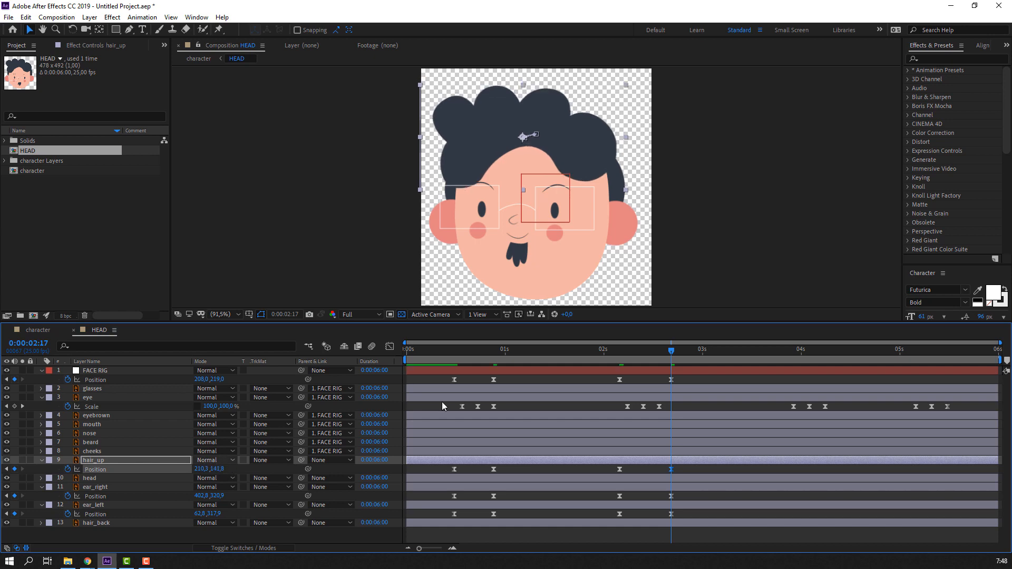
{"action": "left_click_drag", "start_coordinate": [599, 350], "coordinate": [690, 356]}
{"action": "left_click_drag", "start_coordinate": [218, 469], "coordinate": [211, 468]}
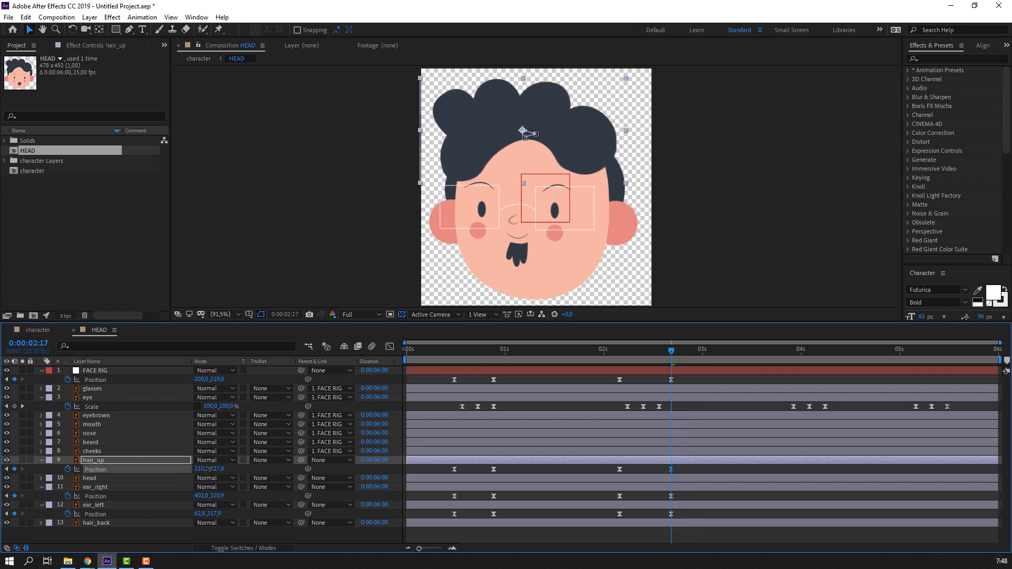
{"action": "left_click_drag", "start_coordinate": [582, 356], "coordinate": [682, 353]}
- Add a holding Position keyframe to FACE RIG at 0:00:03:21 and move the face to 246.3, 215.7 at 0:00:04:10
{"action": "left_click", "coordinate": [14, 380]}
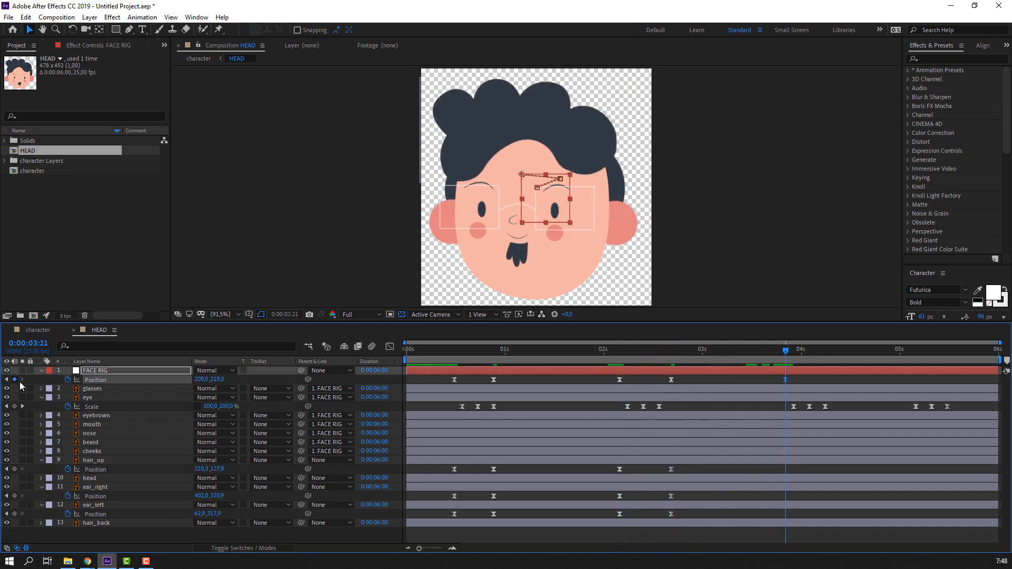
{"action": "left_click", "coordinate": [840, 352]}
{"action": "left_click_drag", "start_coordinate": [539, 213], "coordinate": [556, 210]}
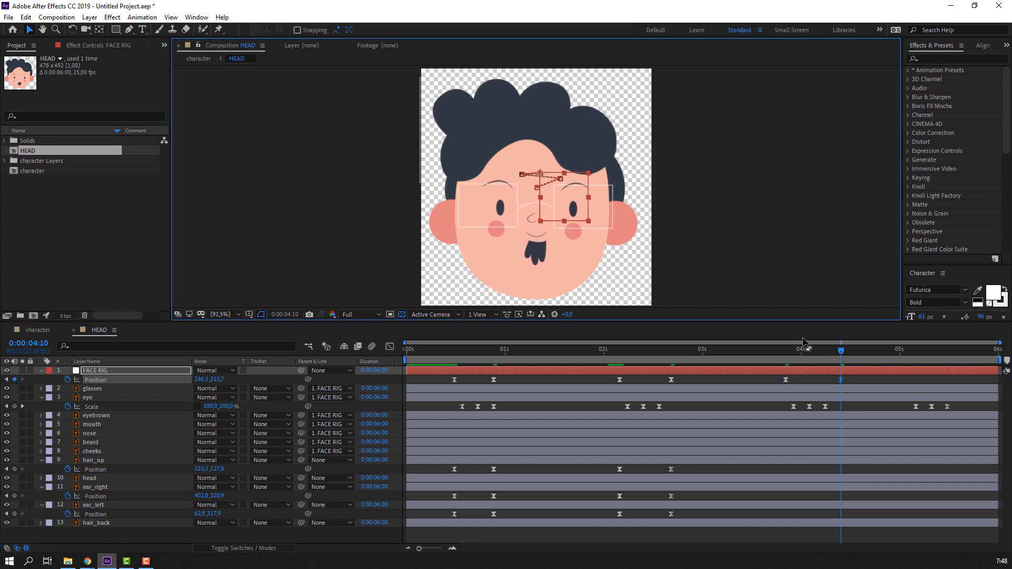
- Add a holding Position keyframe to hair_up at 0:00:03:21 and copy its first Position keyframe to 0:00:04:10
{"action": "mouse_move", "coordinate": [783, 349]}
{"action": "left_mouse_down"}
{"action": "mouse_move", "coordinate": [818, 352]}
{"action": "mouse_move", "coordinate": [780, 358]}
{"action": "left_mouse_up"}
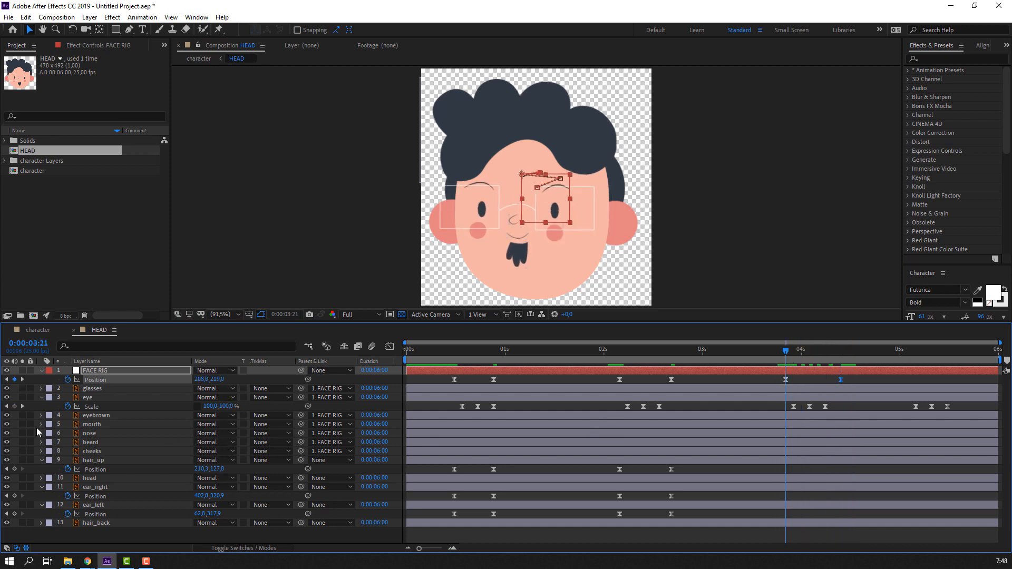
{"action": "left_click", "coordinate": [15, 406]}
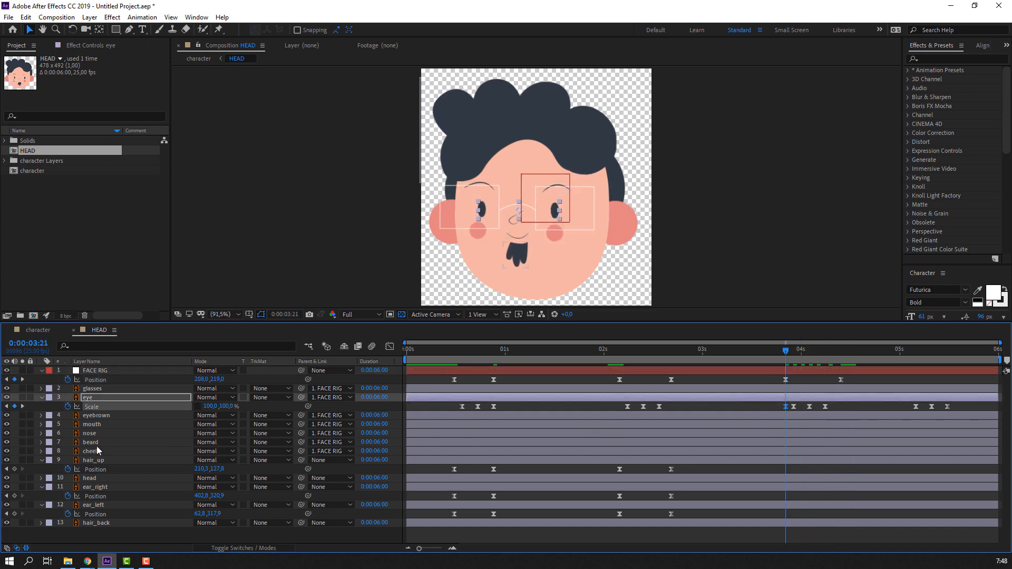
{"action": "key", "text": "ctrl+z"}
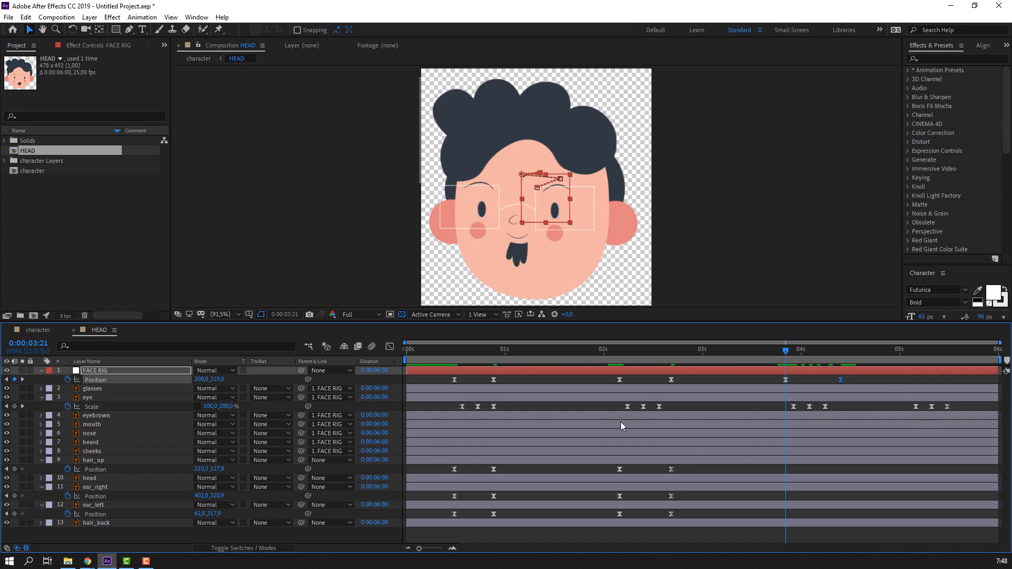
{"action": "left_click", "coordinate": [14, 469]}
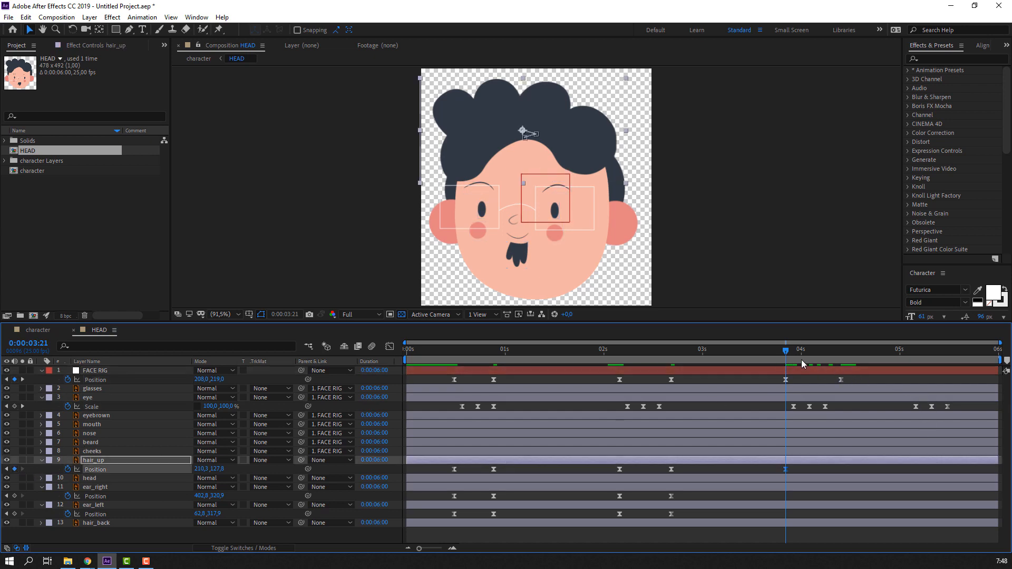
{"action": "left_click_drag", "start_coordinate": [801, 359], "coordinate": [846, 361]}
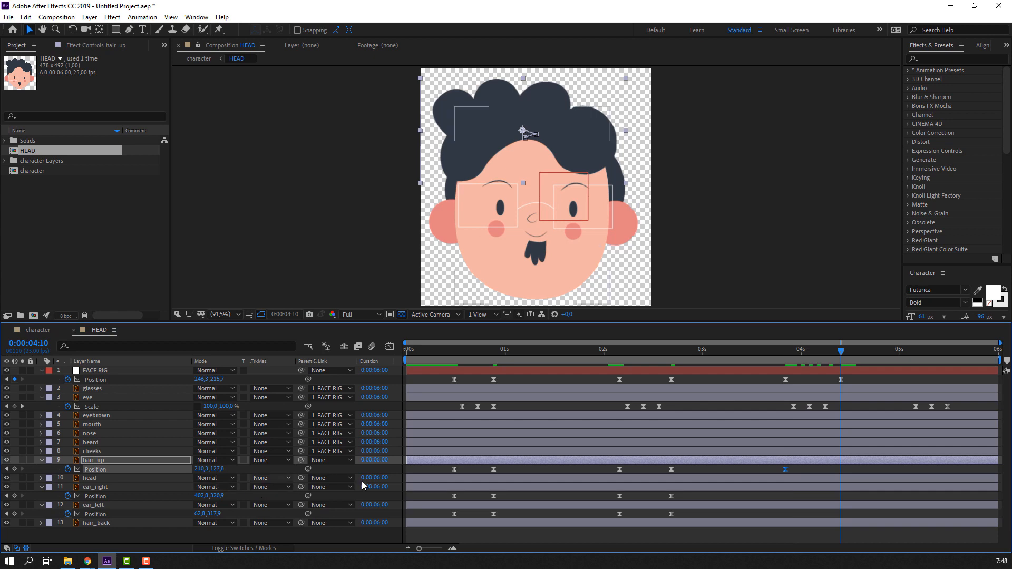
{"action": "left_click", "coordinate": [454, 469]}
{"action": "key", "text": "ctrl+c"}
{"action": "key", "text": "ctrl+v"}
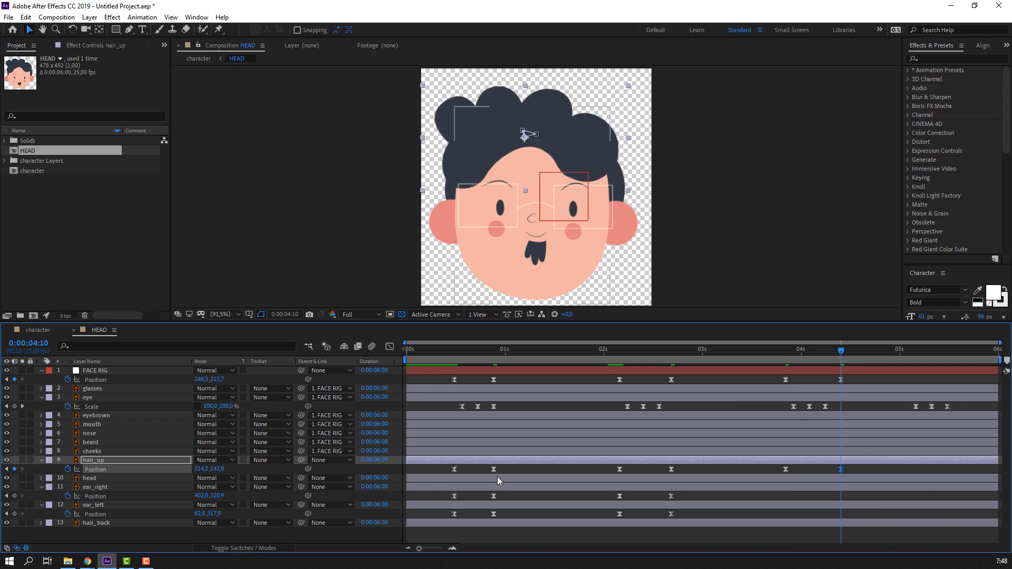
- Add holding Position keyframes to ear_right and ear_left at 0:00:03:21
{"action": "mouse_move", "coordinate": [776, 353]}
{"action": "left_mouse_down"}
{"action": "mouse_move", "coordinate": [843, 360]}
{"action": "mouse_move", "coordinate": [772, 363]}
{"action": "left_mouse_up"}
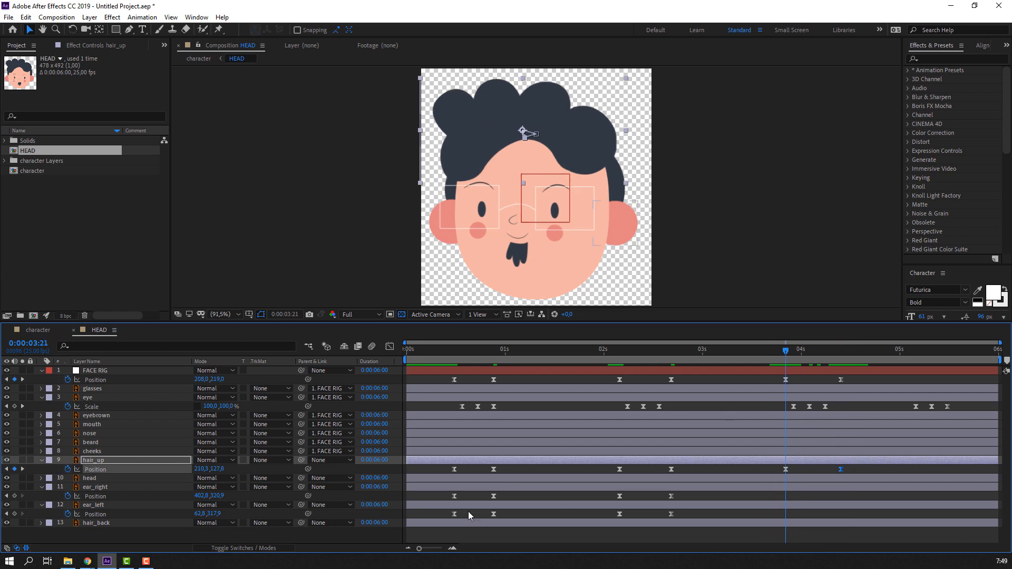
{"action": "left_click", "coordinate": [14, 496]}
{"action": "left_click", "coordinate": [15, 514]}
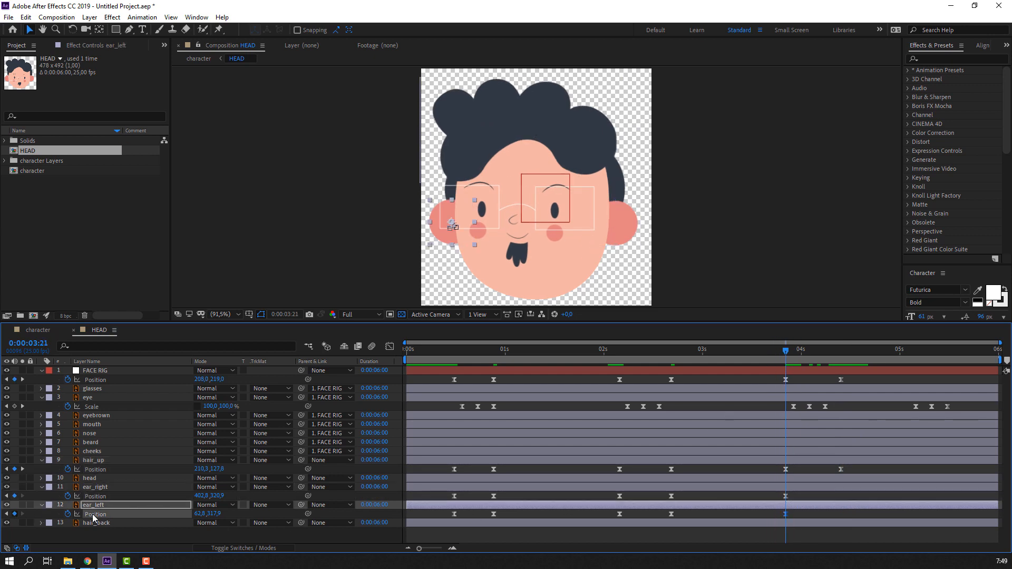
- Copy the first Position keyframes of ear_right and ear_left to 0:00:04:10
{"action": "left_click_drag", "start_coordinate": [811, 356], "coordinate": [841, 365]}
{"action": "left_click", "coordinate": [256, 538]}
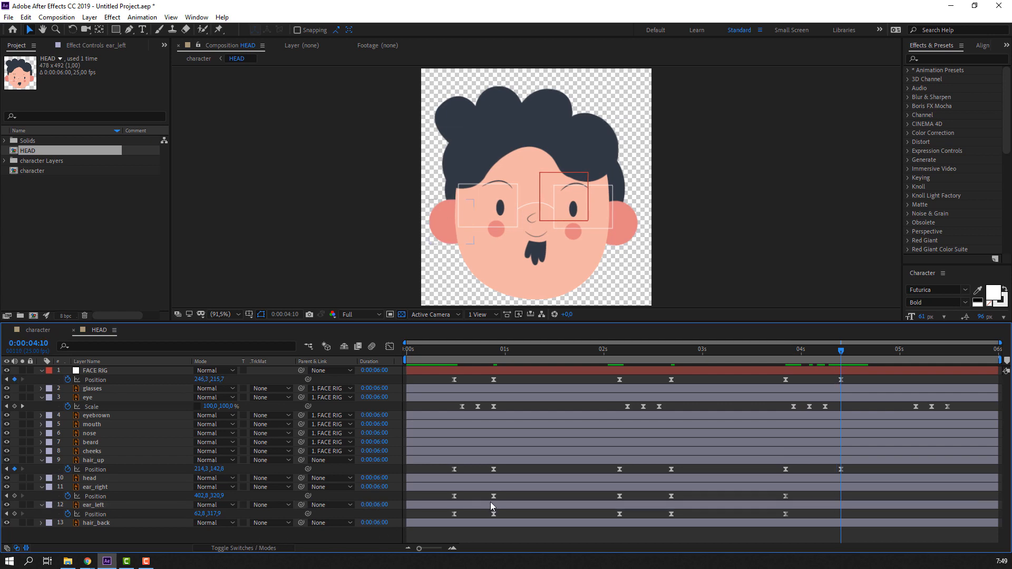
{"action": "left_click_drag", "start_coordinate": [454, 498], "coordinate": [427, 519]}
{"action": "key", "text": "ctrl+c"}
{"action": "key", "text": "ctrl+v"}
{"action": "left_click", "coordinate": [435, 518]}
{"action": "key", "text": "ctrl+c"}
{"action": "key", "text": "ctrl+v"}
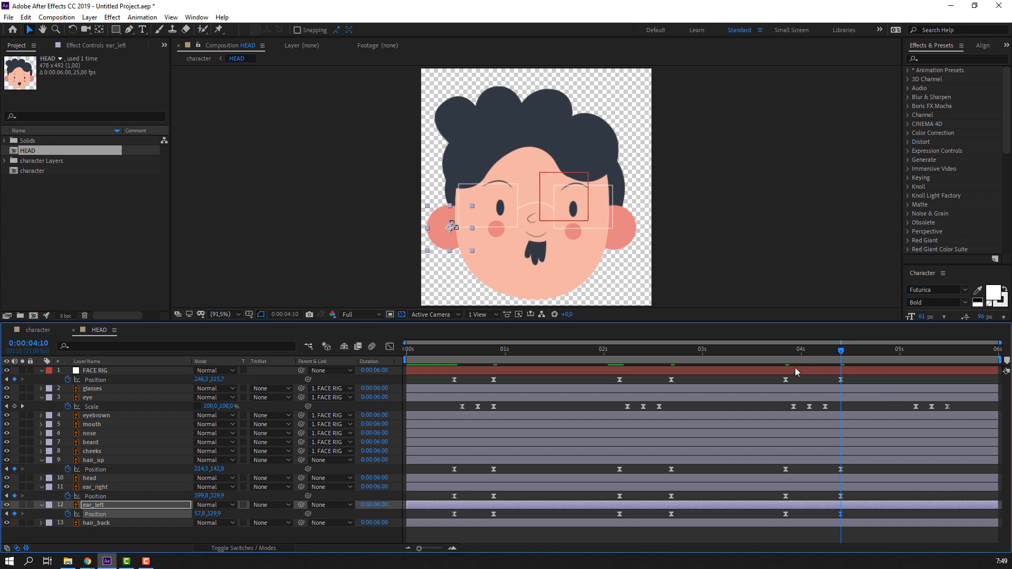
- Set ear_left's Position to 67.8, 329.9 at 0:00:04:10 and preview the head animation
{"action": "left_click", "coordinate": [242, 536]}
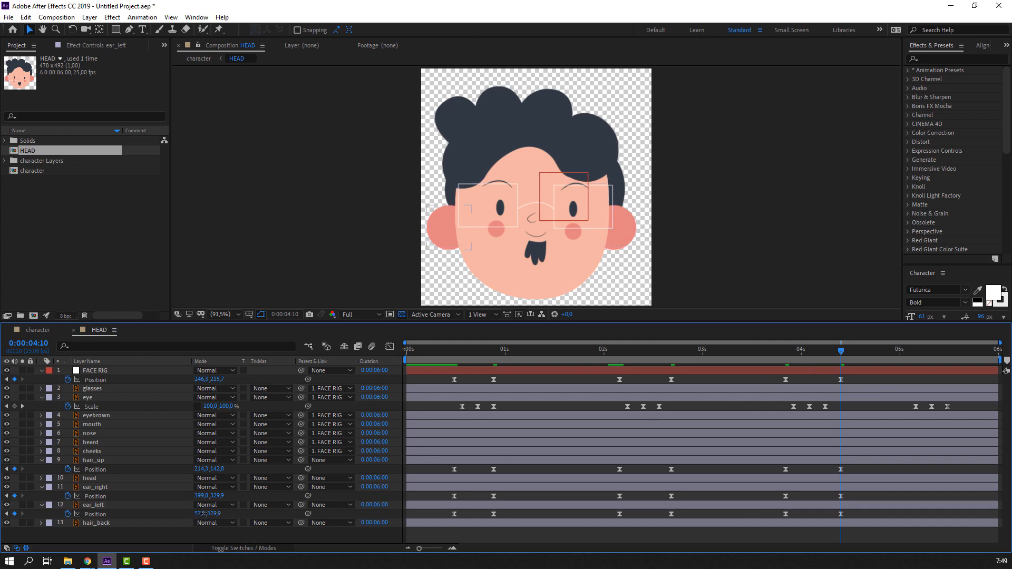
{"action": "left_click_drag", "start_coordinate": [204, 513], "coordinate": [209, 514]}
{"action": "left_click_drag", "start_coordinate": [771, 352], "coordinate": [874, 363]}
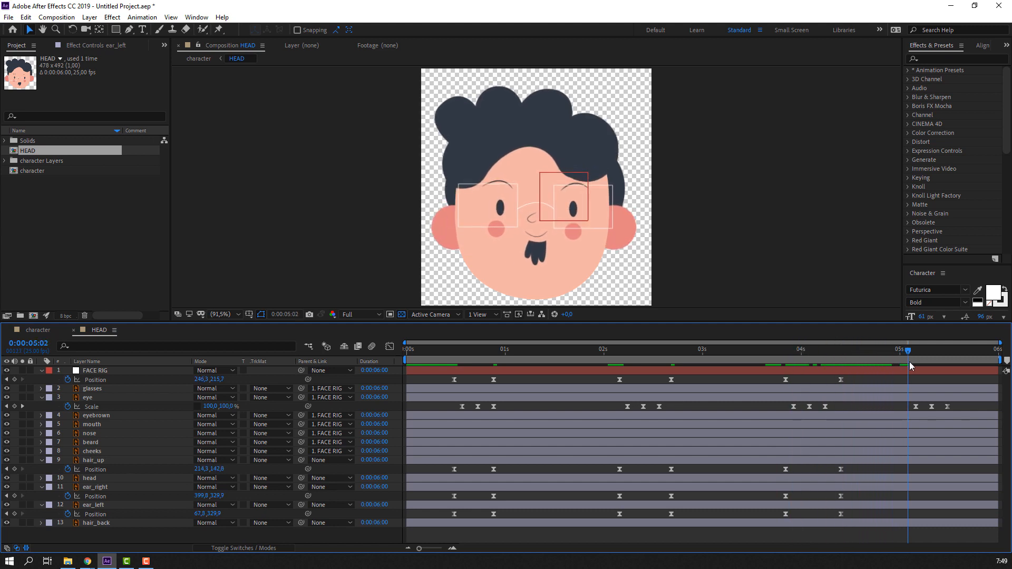
{"action": "key", "text": "space"}
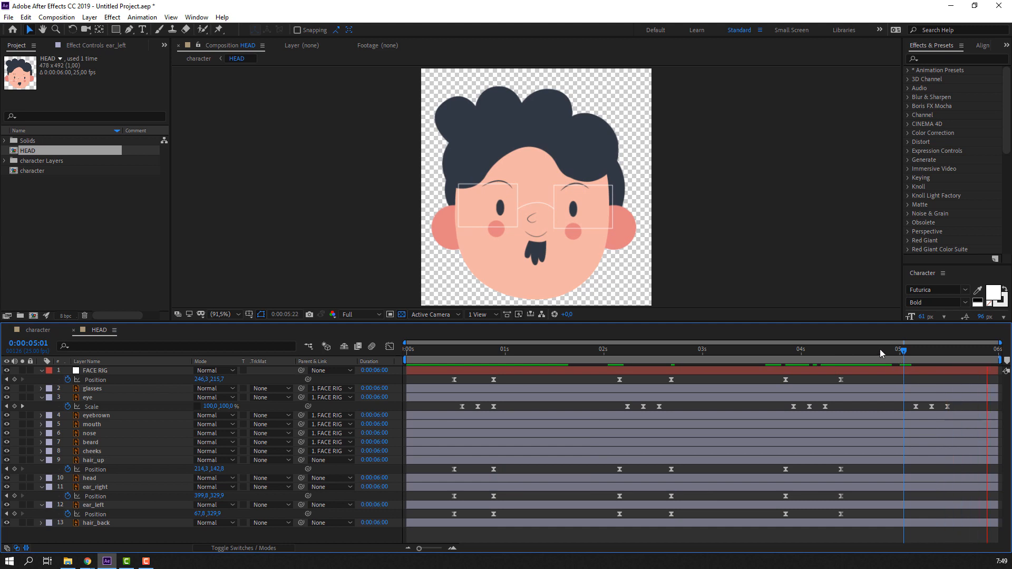
{"action": "left_click", "coordinate": [896, 350]}
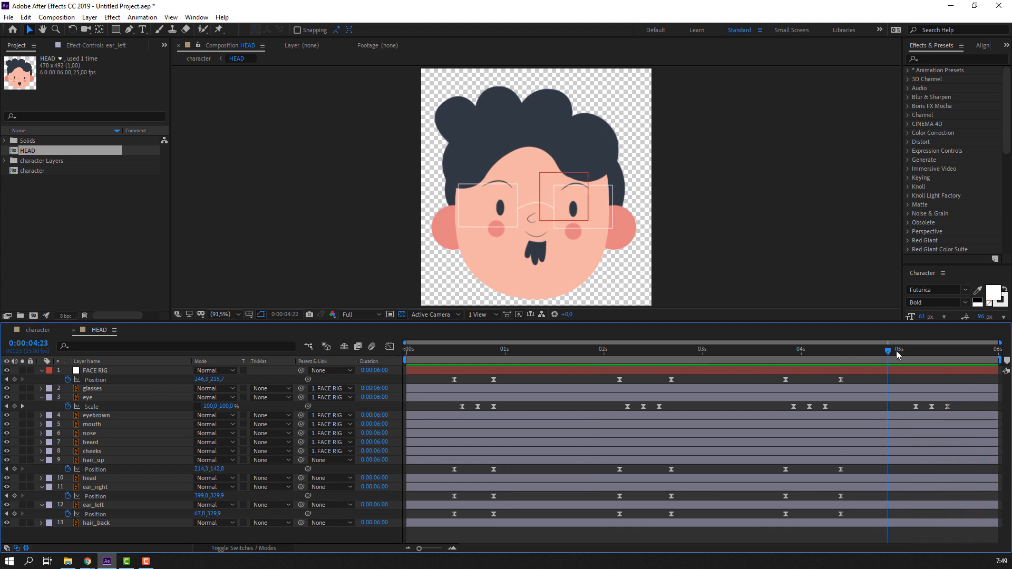
- Add a holding Position keyframe to FACE RIG at 0:00:04:24 and set its Position to 246.3, 236.7 at 0:00:05:04
{"action": "left_click", "coordinate": [14, 379]}
{"action": "key", "text": "Page_Down"}
{"action": "key", "text": "Page_Down"}
{"action": "key", "text": "Page_Down"}
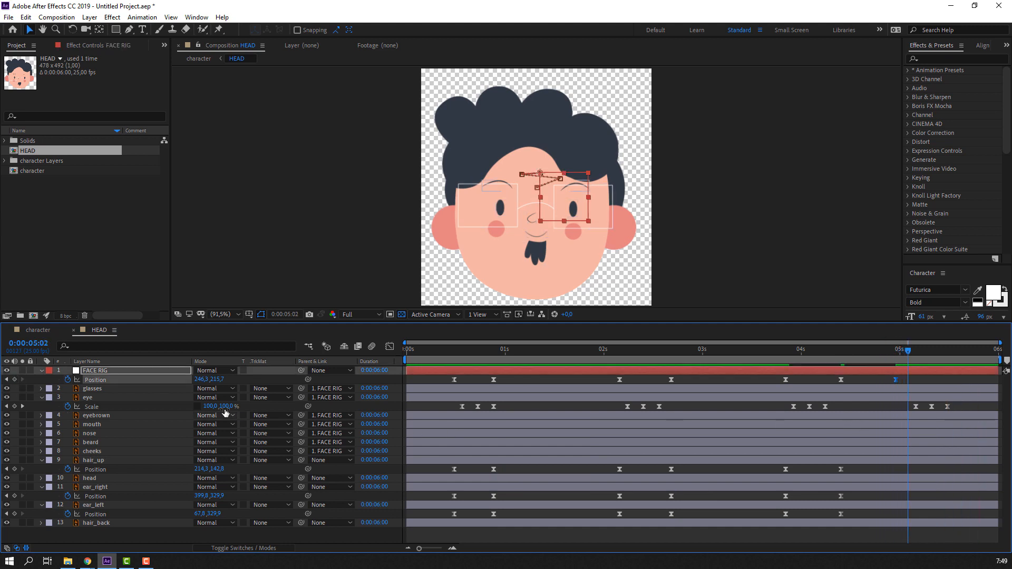
{"action": "key", "text": "Page_Down"}
{"action": "key", "text": "Page_Down"}
{"action": "left_click_drag", "start_coordinate": [218, 379], "coordinate": [195, 379]}
- Alternate FACE RIG up and down with Position keyframes at 0:00:05:08, 0:00:05:12 and 0:00:05:16, ending at 246.3, 219.7
{"action": "key", "text": "Page_Down"}
{"action": "key", "text": "Page_Down"}
{"action": "key", "text": "Page_Down"}
{"action": "key", "text": "Page_Down"}
{"action": "key", "text": "Page_Down"}
{"action": "key", "text": "Page_Down"}
{"action": "key", "text": "Page_Down"}
{"action": "key", "text": "Page_Down"}
{"action": "key", "text": "Page_Down"}
{"action": "key", "text": "Page_Down"}
{"action": "key", "text": "Page_Down"}
{"action": "key", "text": "Page_Down"}
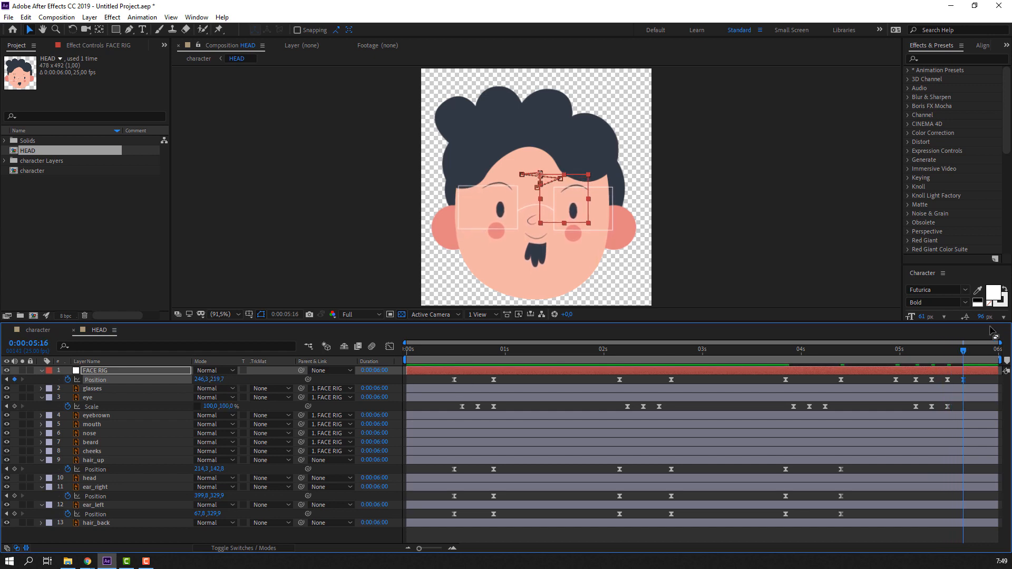
- Start the work area at about 4.5 seconds and preview the face nod
{"action": "left_click_drag", "start_coordinate": [428, 361], "coordinate": [851, 361]}
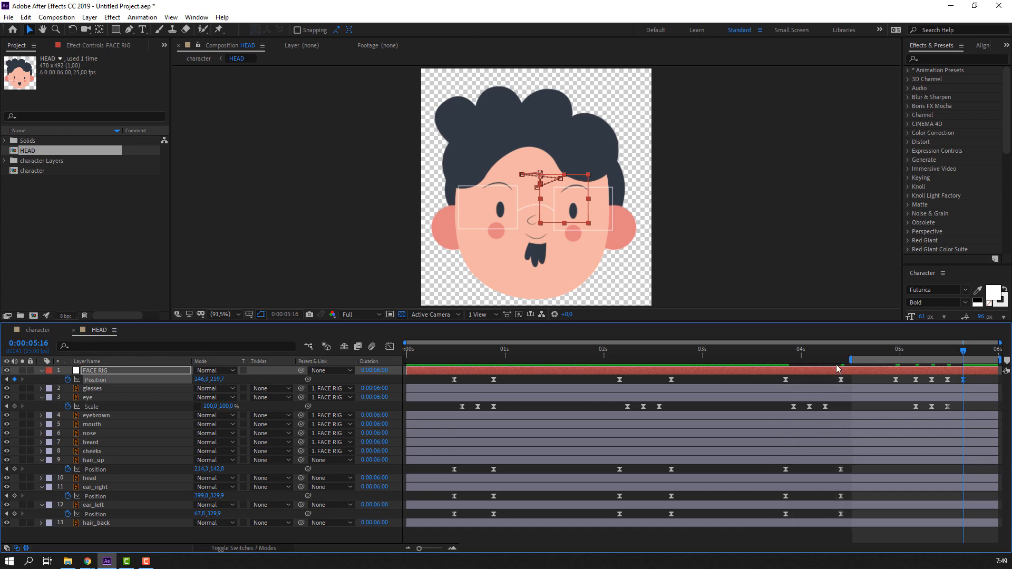
{"action": "key", "text": "space"}
{"action": "key", "text": "space"}
- Stretch FACE RIG's five nod Position keyframes to span 0:00:04:21 to 0:00:05:16 and preview the timing
{"action": "left_click_drag", "start_coordinate": [976, 377], "coordinate": [878, 389]}
{"action": "left_click_drag", "start_coordinate": [964, 379], "coordinate": [975, 379]}
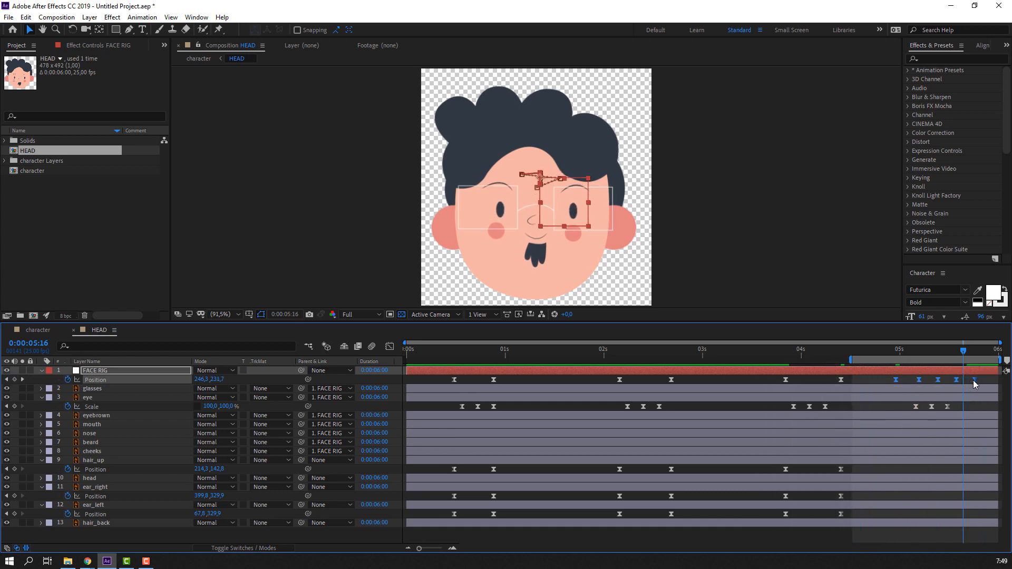
{"action": "left_click", "coordinate": [968, 384]}
{"action": "left_click_drag", "start_coordinate": [887, 387], "coordinate": [885, 379]}
{"action": "key", "text": "space"}
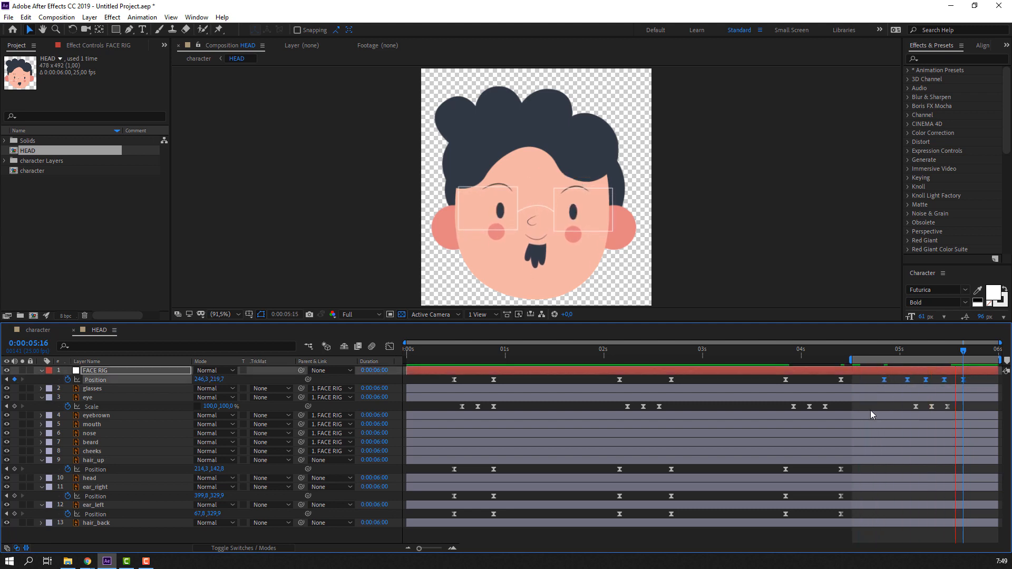
{"action": "key", "text": "space"}
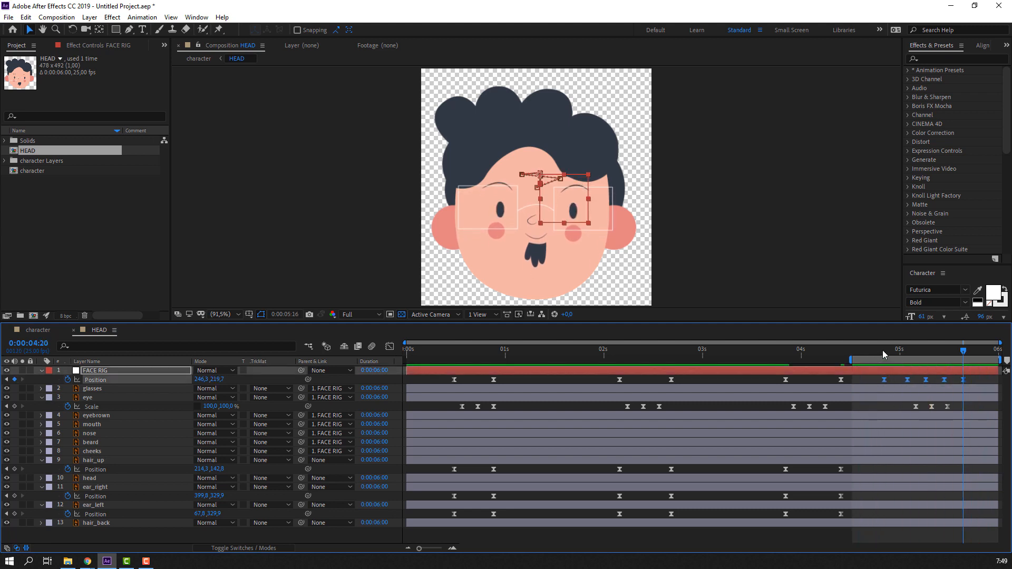
- Add a holding Position keyframe to hair_up at 0:00:04:21
{"action": "left_click", "coordinate": [884, 355]}
{"action": "left_click", "coordinate": [260, 536]}
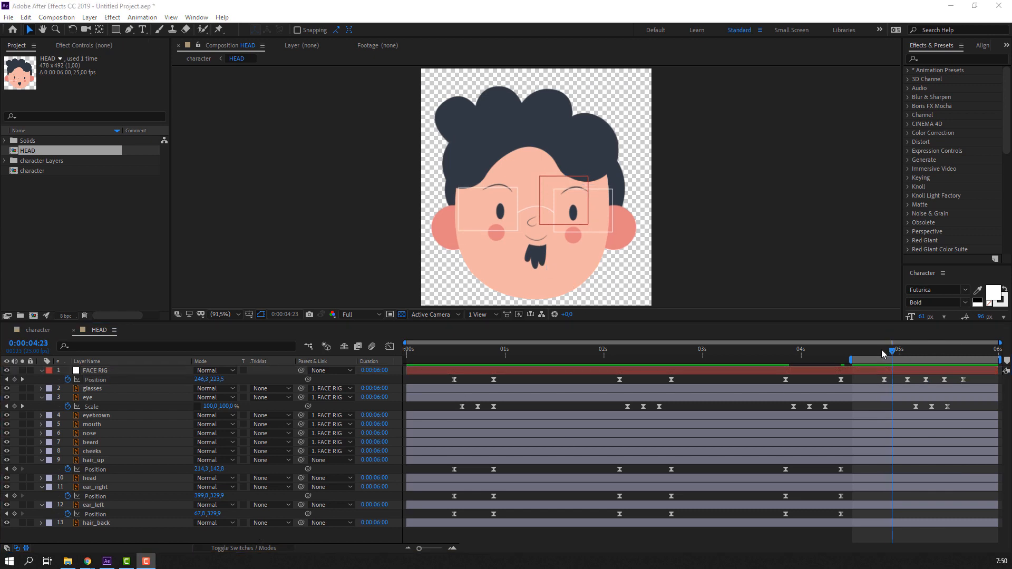
{"action": "mouse_move", "coordinate": [884, 352]}
{"action": "left_mouse_down"}
{"action": "mouse_move", "coordinate": [904, 351]}
{"action": "mouse_move", "coordinate": [885, 352]}
{"action": "left_mouse_up"}
{"action": "left_click", "coordinate": [511, 123]}
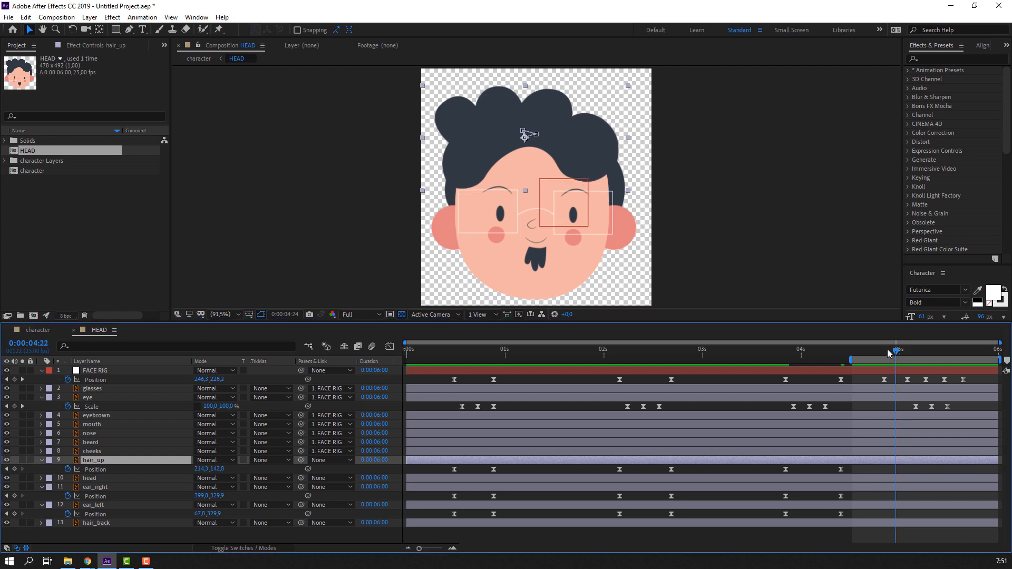
{"action": "left_click", "coordinate": [15, 469]}
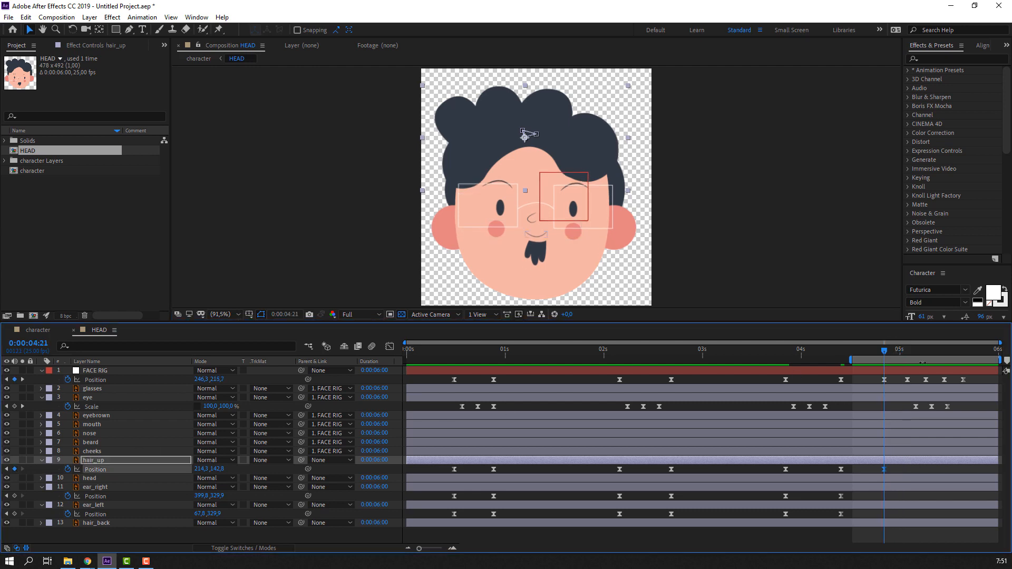
- Set hair_up's Position to 214.3, 155.0 at 0:00:05:02 and to 214.3, 140.0 at 0:00:05:07
{"action": "left_click_drag", "start_coordinate": [890, 353], "coordinate": [908, 352]}
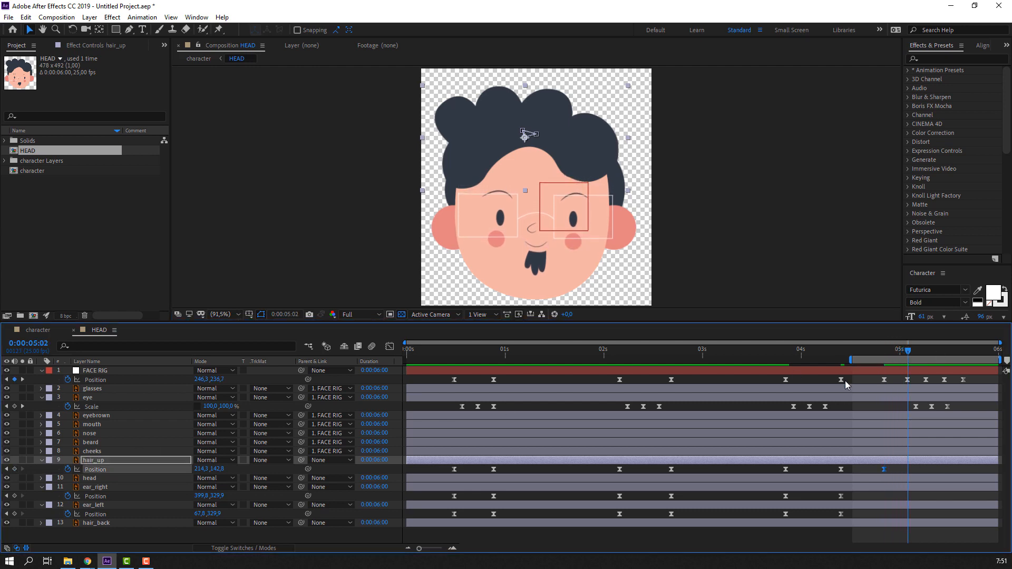
{"action": "left_click_drag", "start_coordinate": [220, 469], "coordinate": [227, 469]}
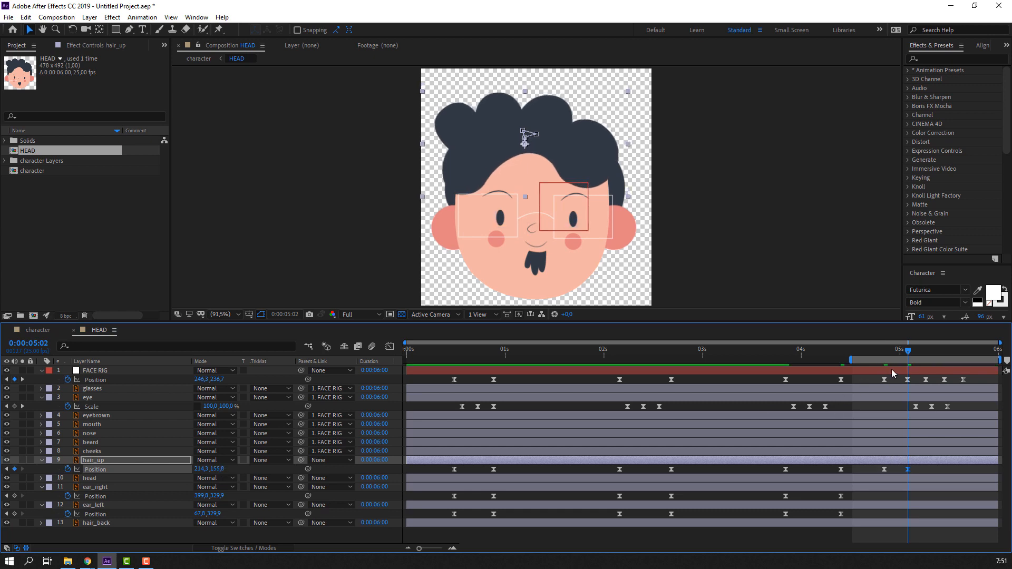
{"action": "left_click_drag", "start_coordinate": [879, 349], "coordinate": [928, 353]}
{"action": "left_click_drag", "start_coordinate": [217, 468], "coordinate": [209, 468]}
- Copy hair_up's lowered Position keyframe to about 0:00:05:12 and its raised keyframe to 0:00:05:16, and preview the nod
{"action": "left_click_drag", "start_coordinate": [874, 354], "coordinate": [944, 360]}
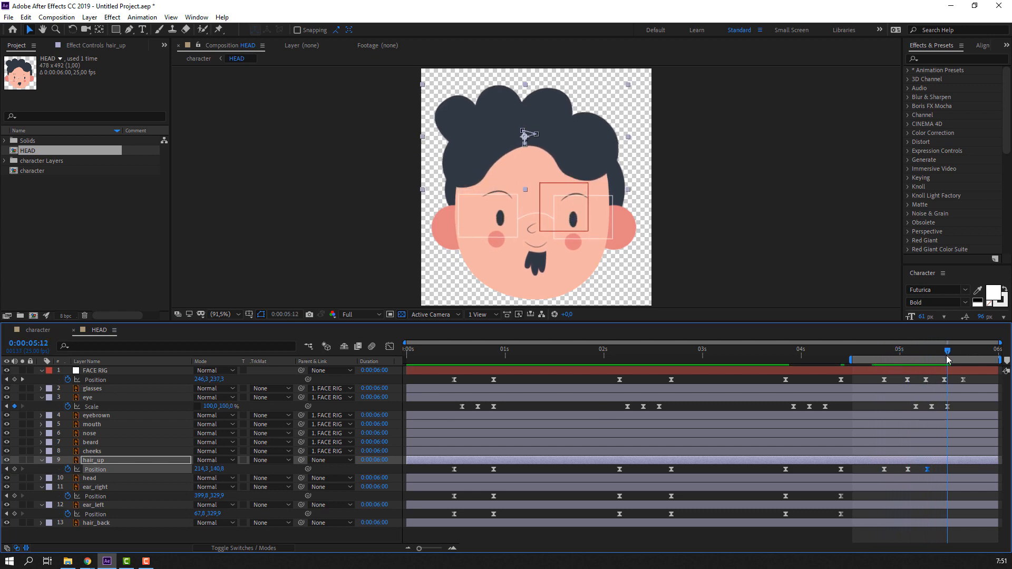
{"action": "left_click_drag", "start_coordinate": [916, 470], "coordinate": [898, 486]}
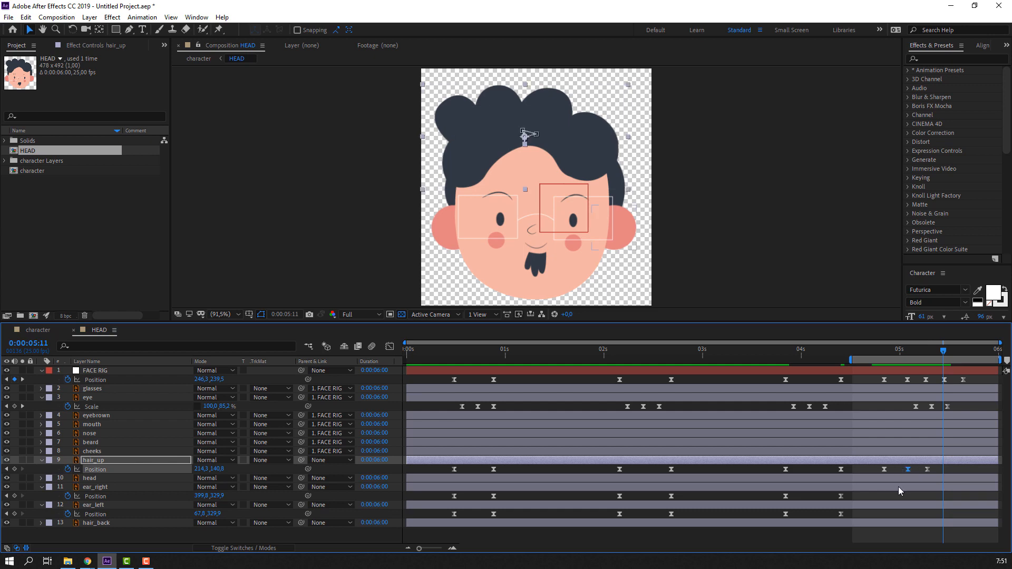
{"action": "key", "text": "ctrl+c"}
{"action": "key", "text": "ctrl+v"}
{"action": "left_click", "coordinate": [954, 350]}
{"action": "left_click_drag", "start_coordinate": [955, 352], "coordinate": [964, 353]}
{"action": "left_click_drag", "start_coordinate": [935, 466], "coordinate": [921, 476]}
{"action": "key", "text": "ctrl+c"}
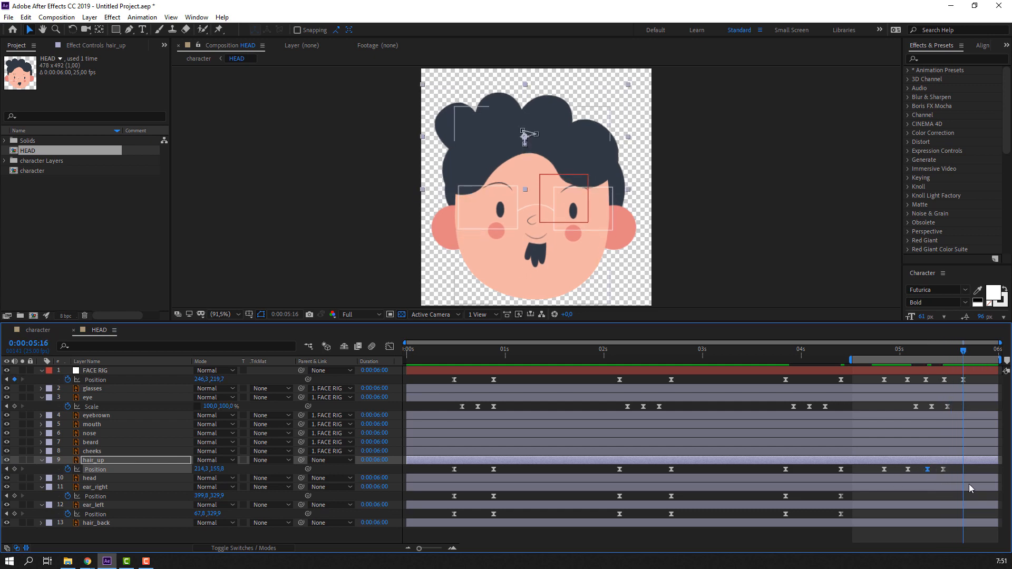
{"action": "key", "text": "ctrl+v"}
{"action": "key", "text": "space"}
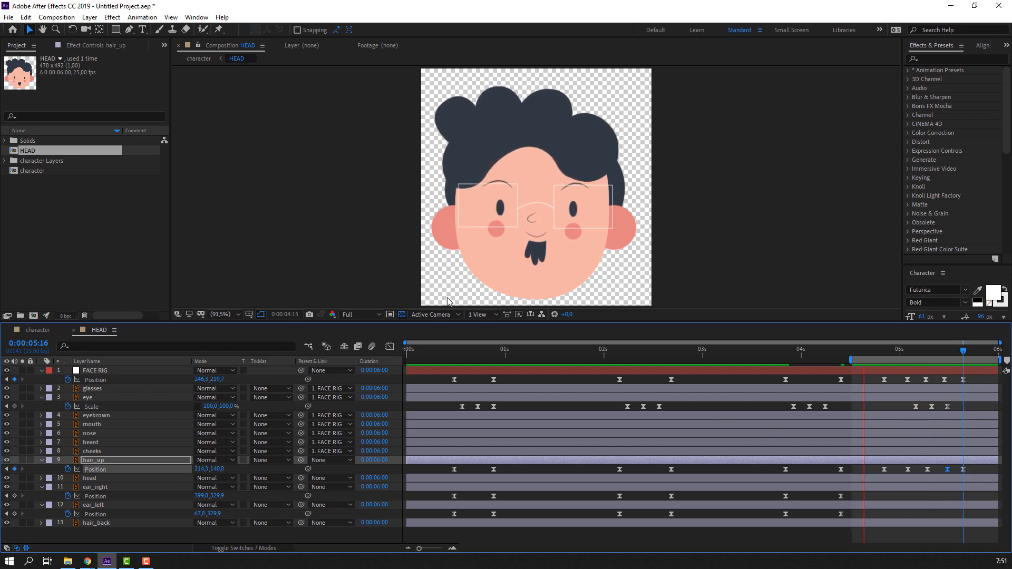
- Add holding Position keyframes to ear_right and ear_left at 0:00:04:21
{"action": "left_click", "coordinate": [885, 350]}
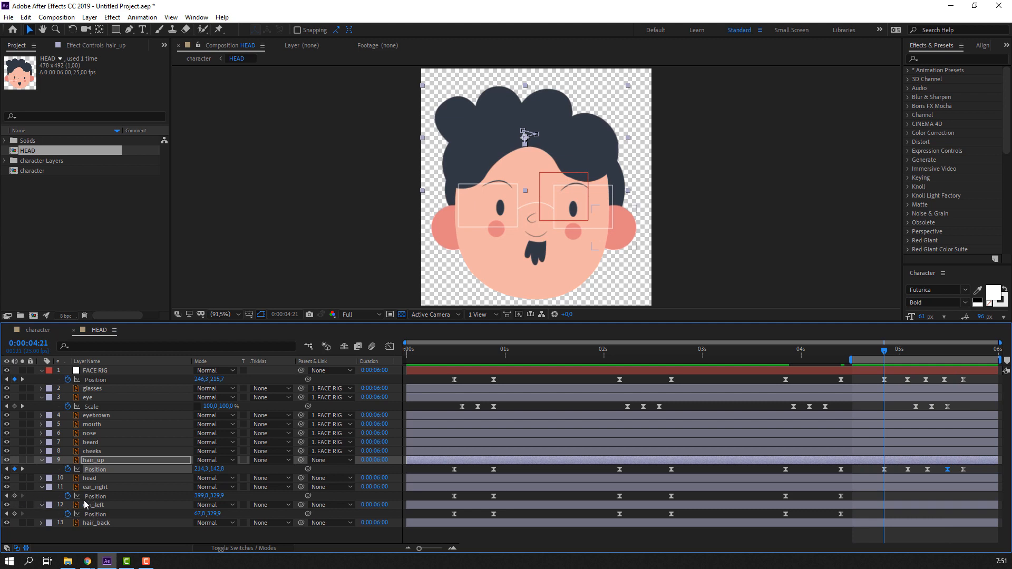
{"action": "left_click", "coordinate": [14, 496]}
{"action": "left_click", "coordinate": [14, 514]}
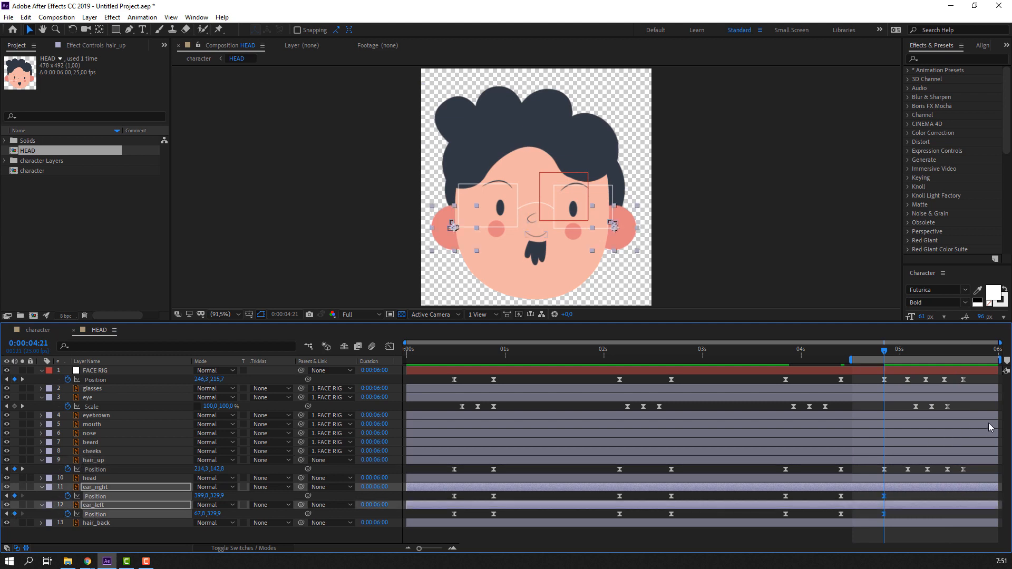
- Bob ear_right and ear_left down and up with Position keyframes from 0:00:05:02, copy their 0:00:04:21 keyframes to 0:00:05:16, and preview
{"action": "key", "text": "Page_Down"}
{"action": "key", "text": "Page_Down"}
{"action": "key", "text": "Page_Down"}
{"action": "key", "text": "Page_Down"}
{"action": "key", "text": "Page_Down"}
{"action": "key", "text": "Page_Down"}
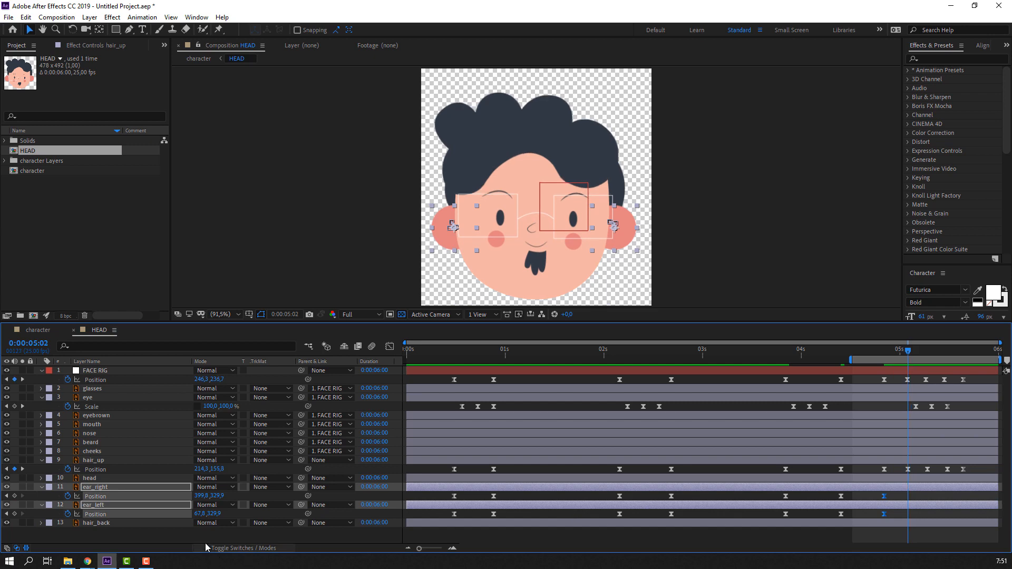
{"action": "left_click", "coordinate": [208, 535]}
{"action": "left_click", "coordinate": [95, 496]}
{"action": "left_click", "coordinate": [95, 514], "text": "shift"}
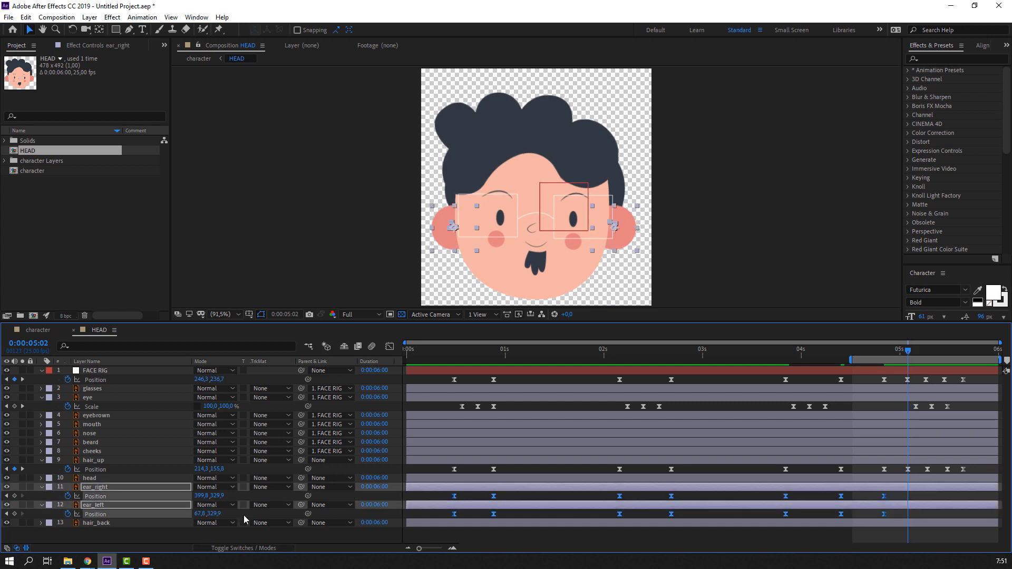
{"action": "left_click", "coordinate": [892, 496]}
{"action": "left_click", "coordinate": [884, 497]}
{"action": "left_click", "coordinate": [885, 514], "text": "shift"}
{"action": "left_click_drag", "start_coordinate": [879, 352], "coordinate": [964, 356]}
{"action": "key", "text": "ctrl+v"}
{"action": "key", "text": "Down"}
{"action": "key", "text": "Down"}
{"action": "key", "text": "Down"}
{"action": "key", "text": "Down"}
{"action": "key", "text": "Down"}
{"action": "key", "text": "Down"}
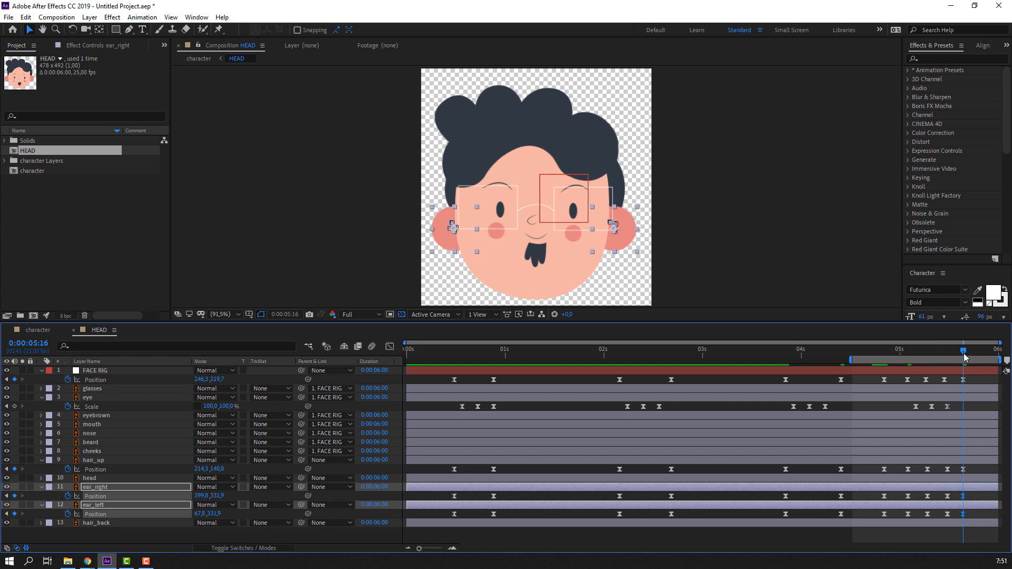
{"action": "key", "text": "space"}
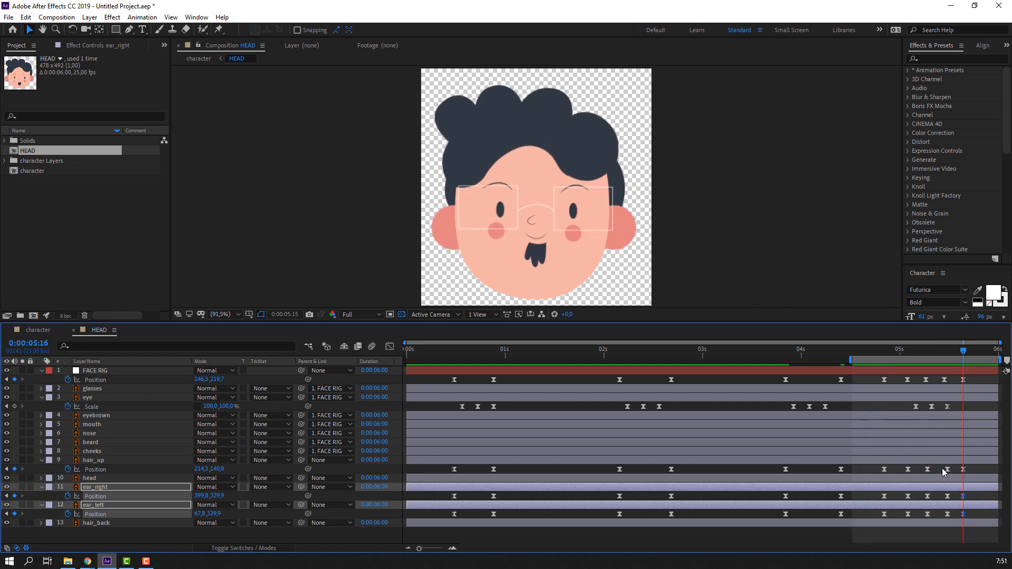
- Try to set the eye layer's Scale to 100, 16% at 0:00:04:21
{"action": "left_click", "coordinate": [879, 352]}
{"action": "mouse_move", "coordinate": [879, 352]}
{"action": "left_mouse_down"}
{"action": "mouse_move", "coordinate": [920, 354]}
{"action": "mouse_move", "coordinate": [886, 361]}
{"action": "left_mouse_up"}
{"action": "left_click", "coordinate": [894, 408]}
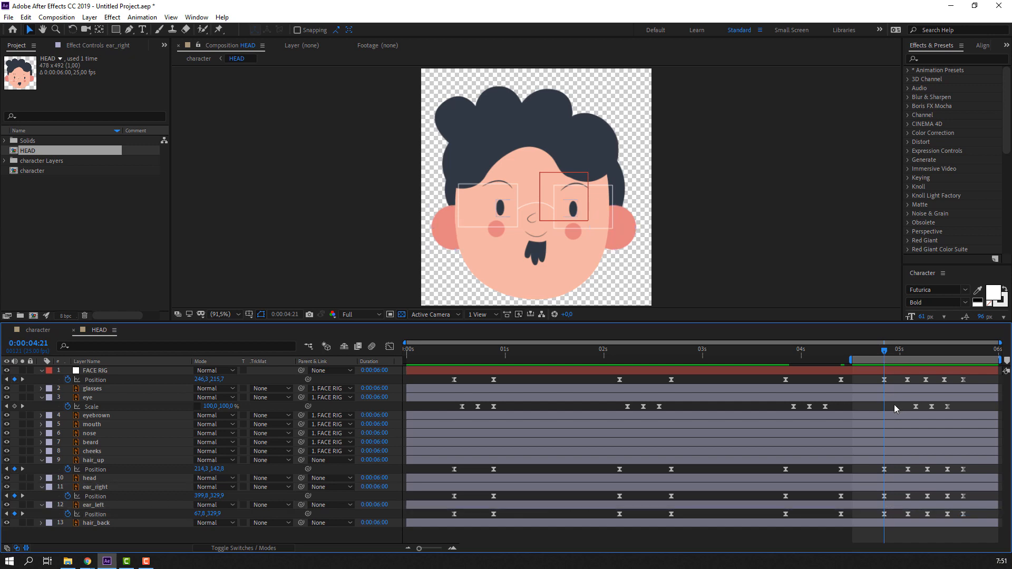
{"action": "left_click_drag", "start_coordinate": [224, 407], "coordinate": [204, 405]}
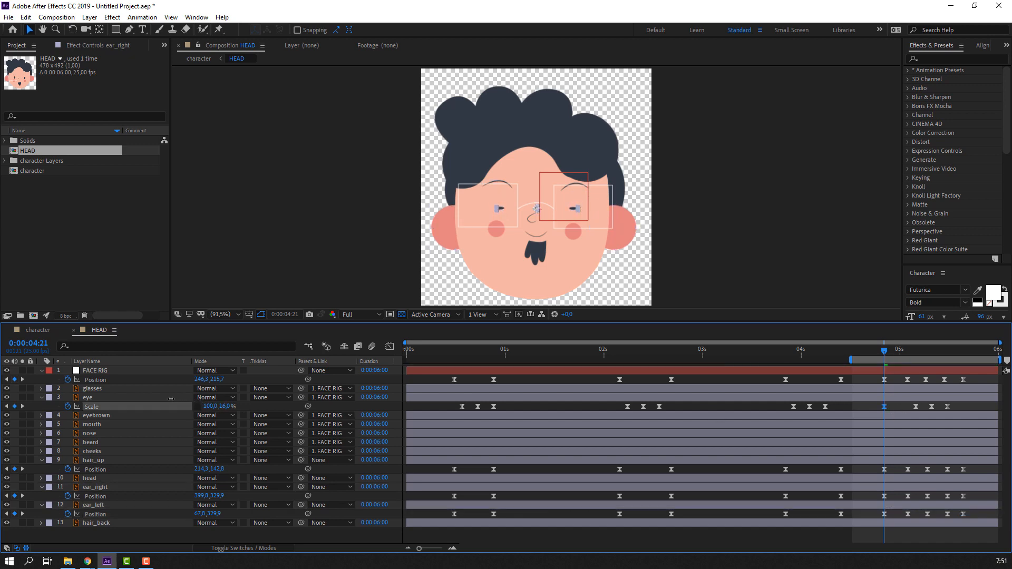
{"action": "key", "text": "ctrl+z"}
- Delete the eye layer's last three Scale keyframes and add a holding Scale keyframe at 0:00:04:20
{"action": "left_click", "coordinate": [829, 353]}
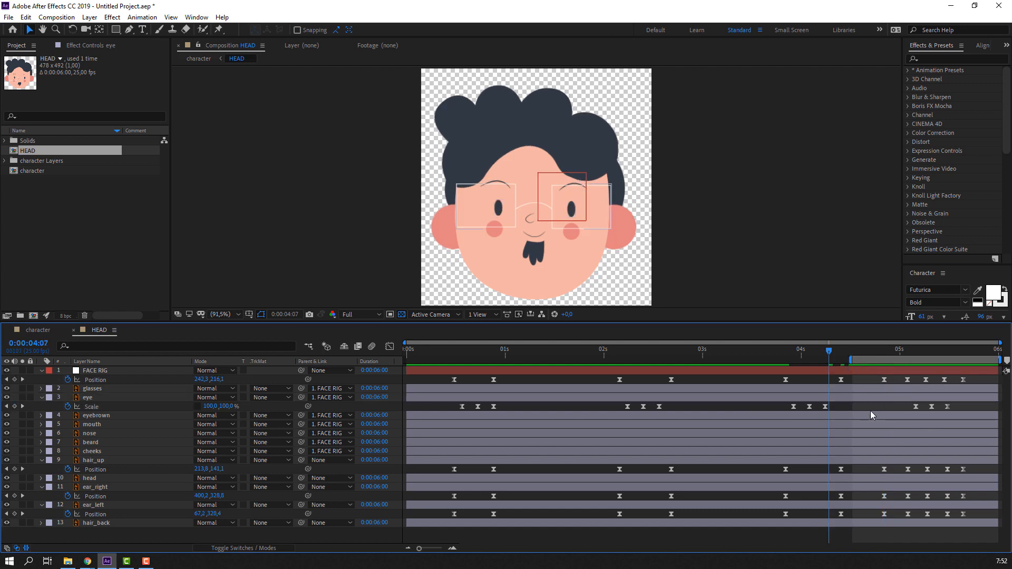
{"action": "left_click_drag", "start_coordinate": [895, 412], "coordinate": [957, 404]}
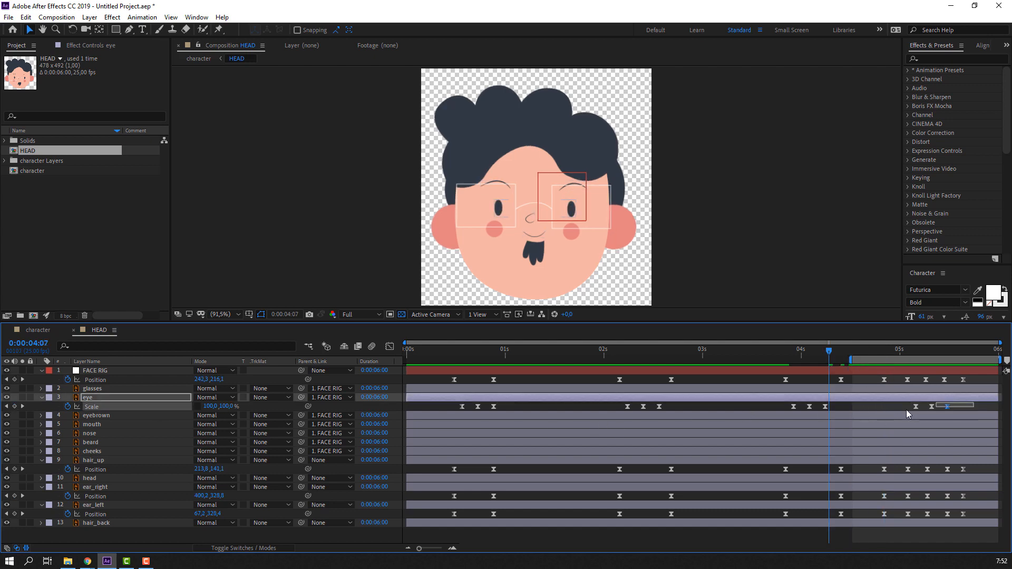
{"action": "key", "text": "Delete"}
{"action": "left_click_drag", "start_coordinate": [842, 352], "coordinate": [877, 359]}
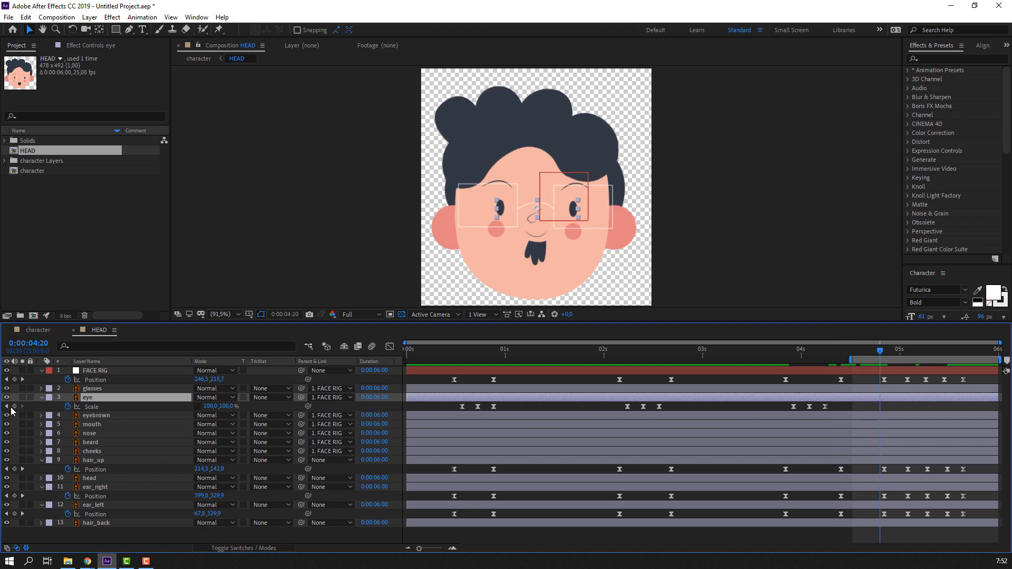
{"action": "left_click", "coordinate": [14, 407]}
- Set the eye layer's Scale to 100, 14% at 0:00:05:00 and preview the eyes closing during the nod
{"action": "key", "text": "Page_Down"}
{"action": "key", "text": "Page_Down"}
{"action": "key", "text": "Page_Down"}
{"action": "key", "text": "Page_Down"}
{"action": "key", "text": "Page_Down"}
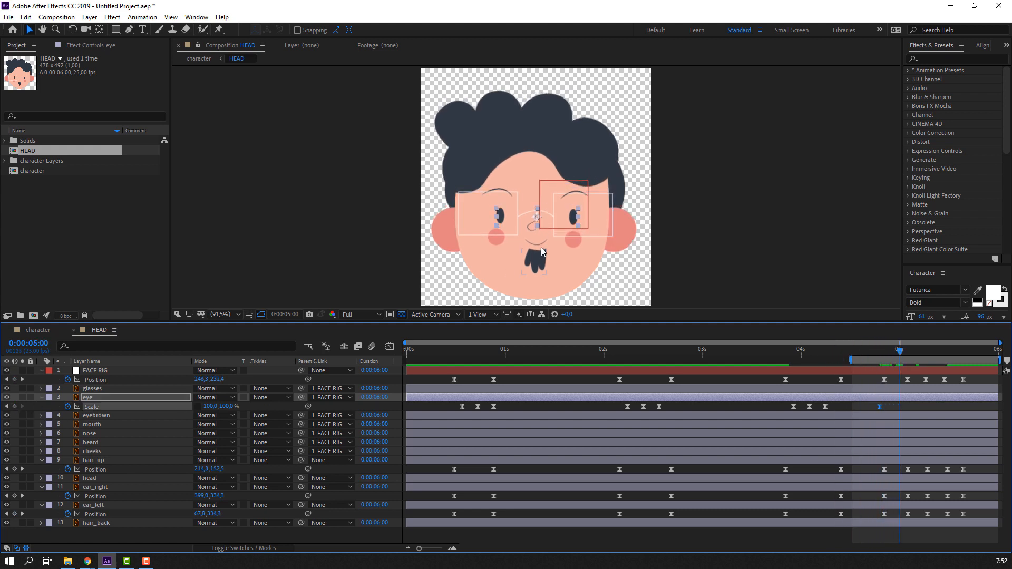
{"action": "scroll", "coordinate": [541, 252], "scroll_direction": "up", "scroll_amount": 4}
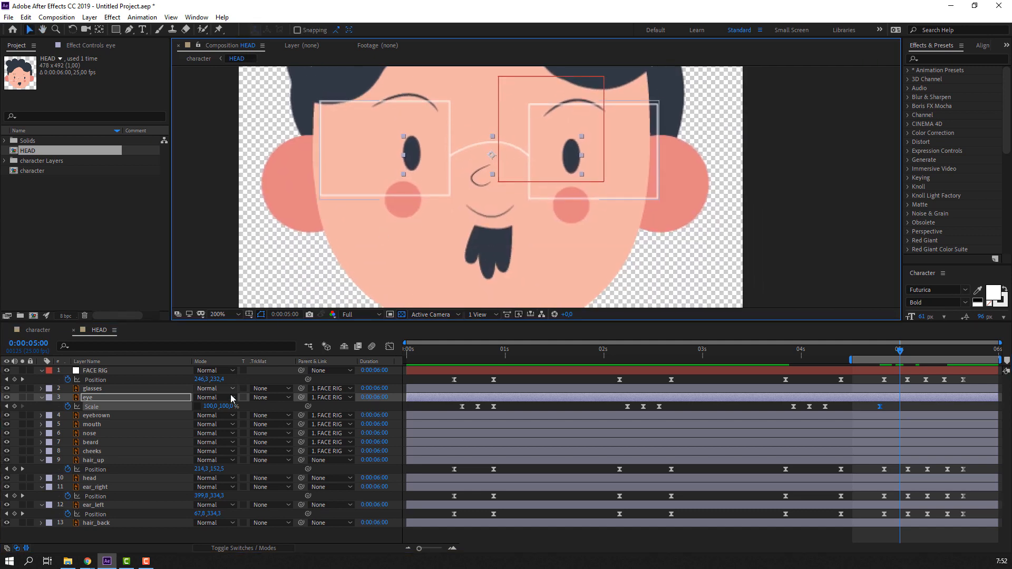
{"action": "left_click_drag", "start_coordinate": [228, 407], "coordinate": [182, 403]}
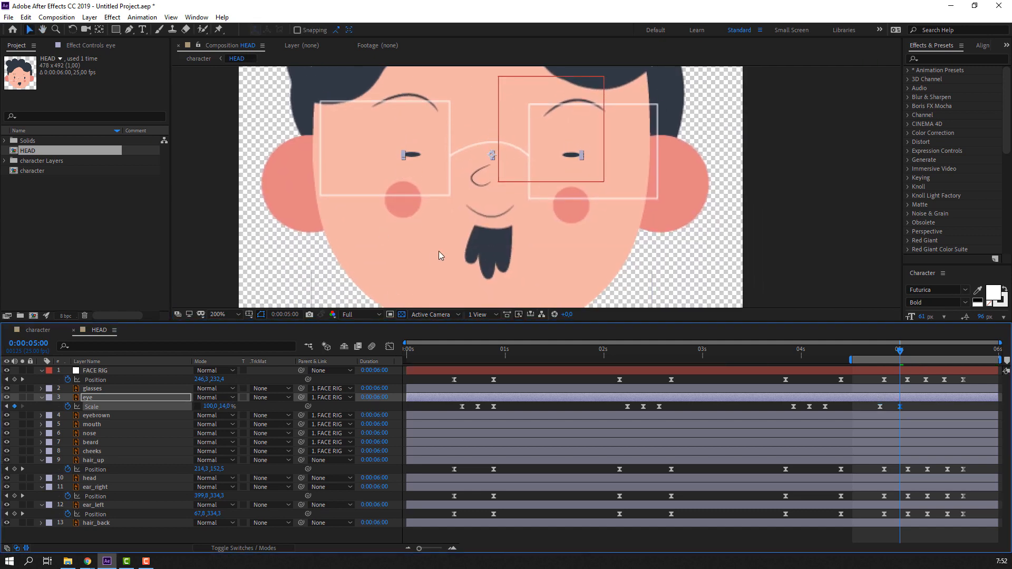
{"action": "key", "text": "comma"}
{"action": "left_click", "coordinate": [859, 407]}
{"action": "key", "text": "space"}
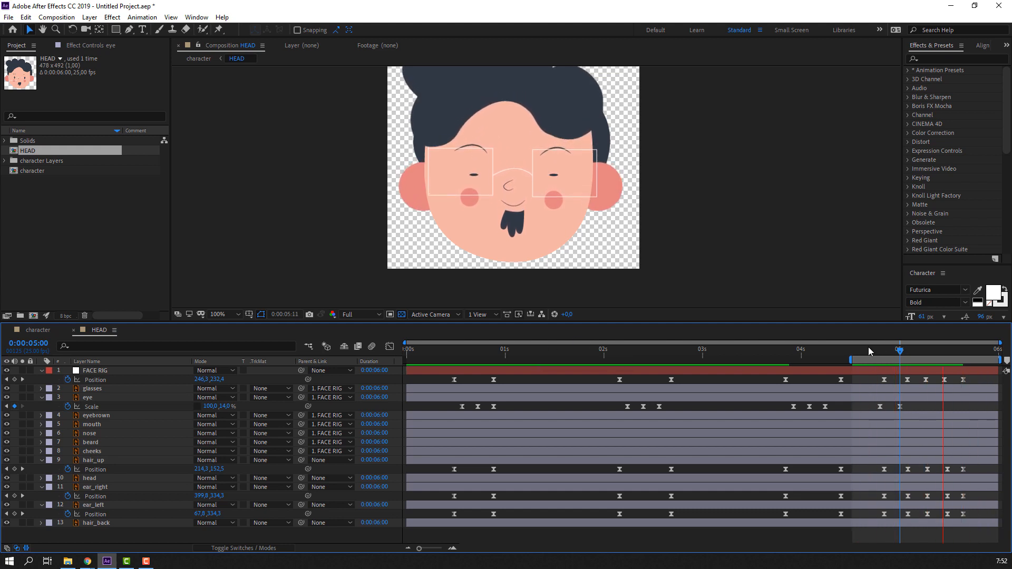
{"action": "key", "text": "space"}
{"action": "key", "text": "comma"}
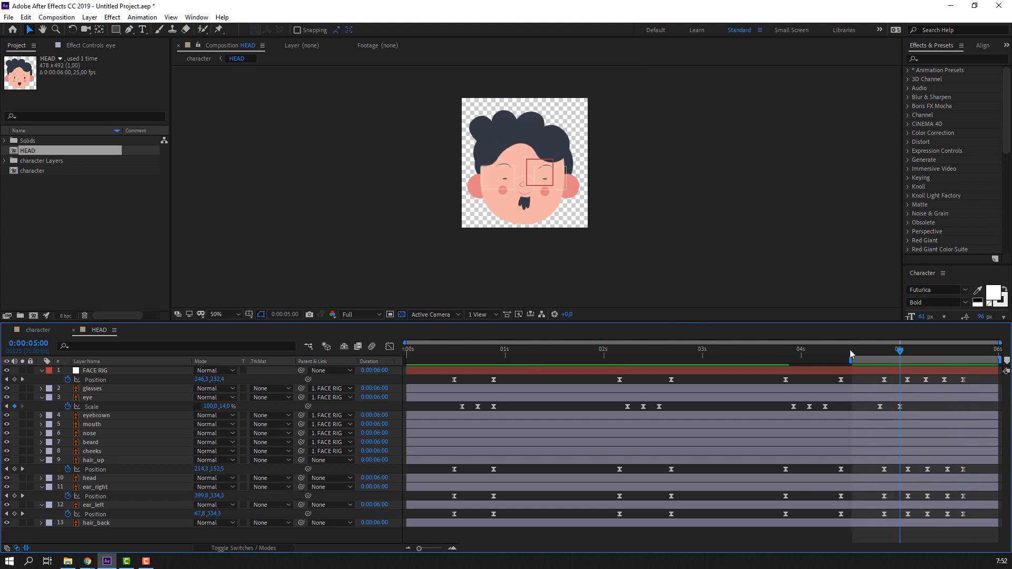
- Add a Position keyframe to the eyebrown layer at 0:00:00:12
{"action": "left_click_drag", "start_coordinate": [851, 354], "coordinate": [447, 364]}
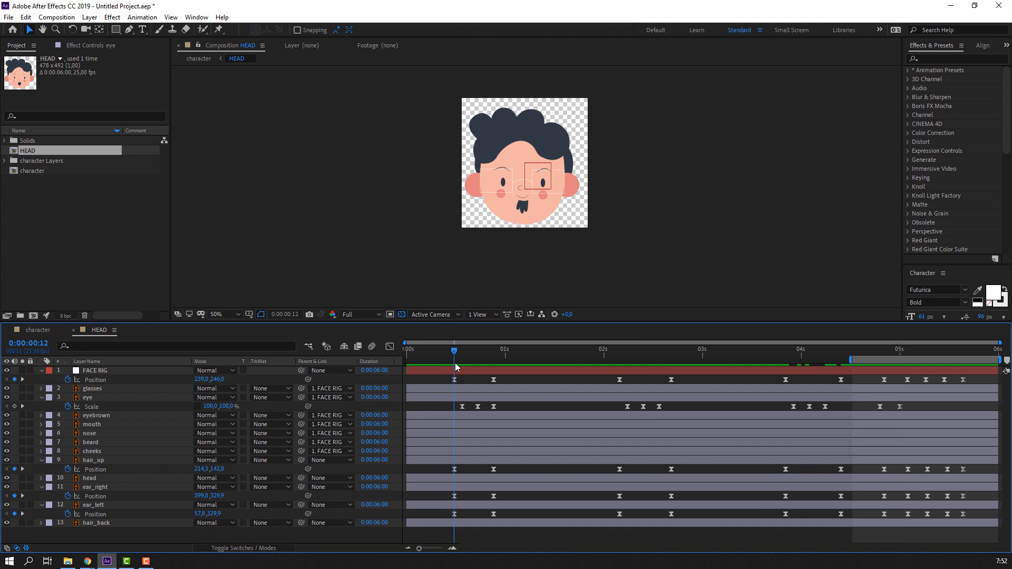
{"action": "left_click", "coordinate": [91, 416]}
{"action": "key", "text": "period"}
{"action": "key", "text": "period"}
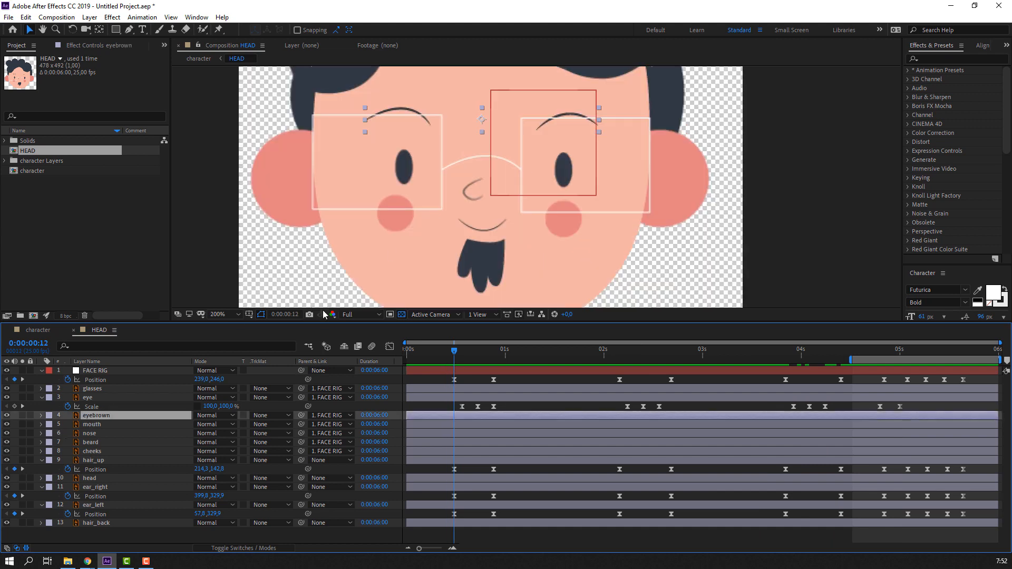
{"action": "key", "text": "p"}
{"action": "left_click", "coordinate": [67, 425]}
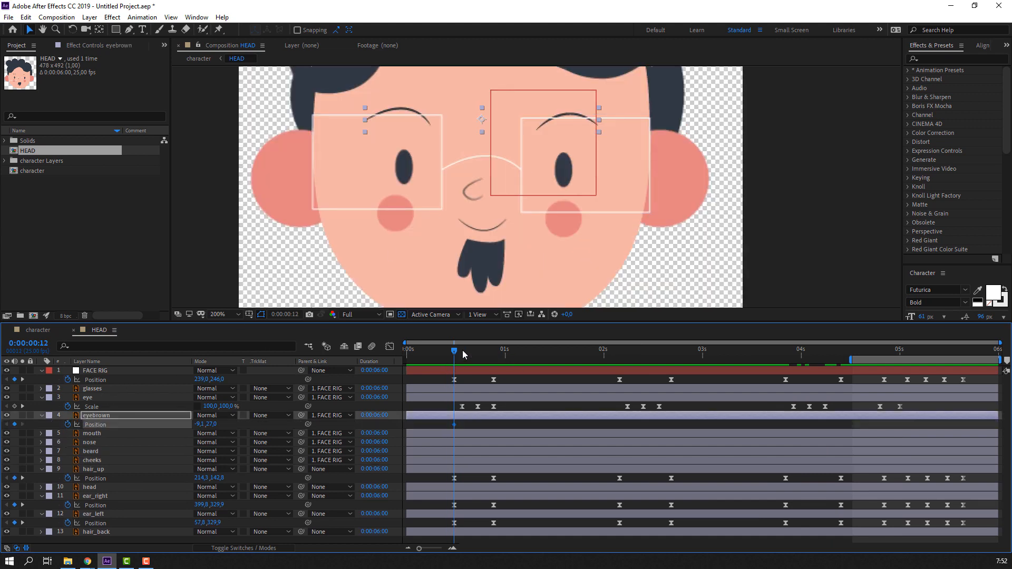
- Lower the eyebrows by setting the eyebrown layer's Position to -9.1, 48 at 0:00:00:22
{"action": "left_click_drag", "start_coordinate": [463, 350], "coordinate": [493, 350]}
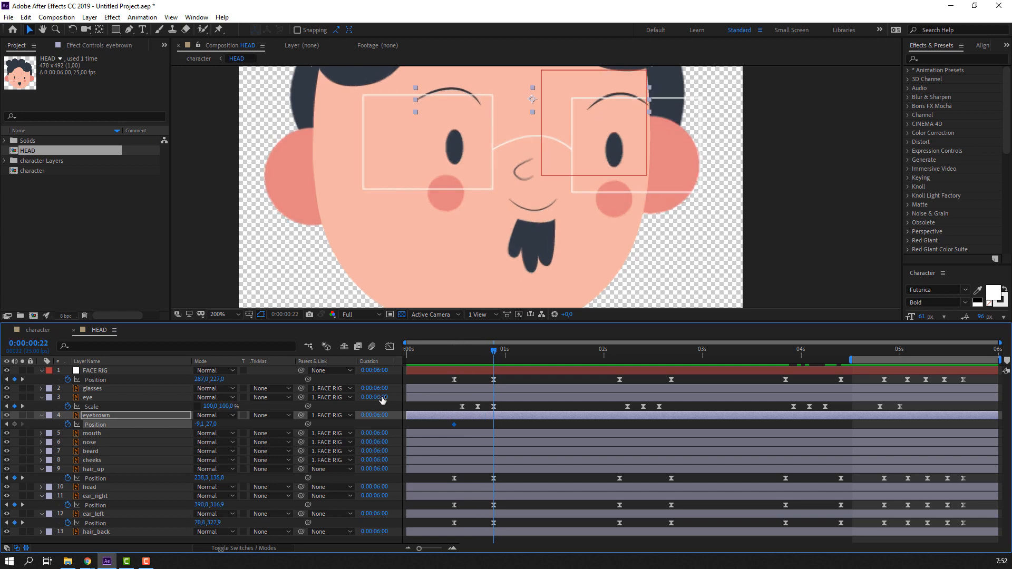
{"action": "left_click", "coordinate": [248, 426]}
{"action": "left_click_drag", "start_coordinate": [208, 427], "coordinate": [219, 427]}
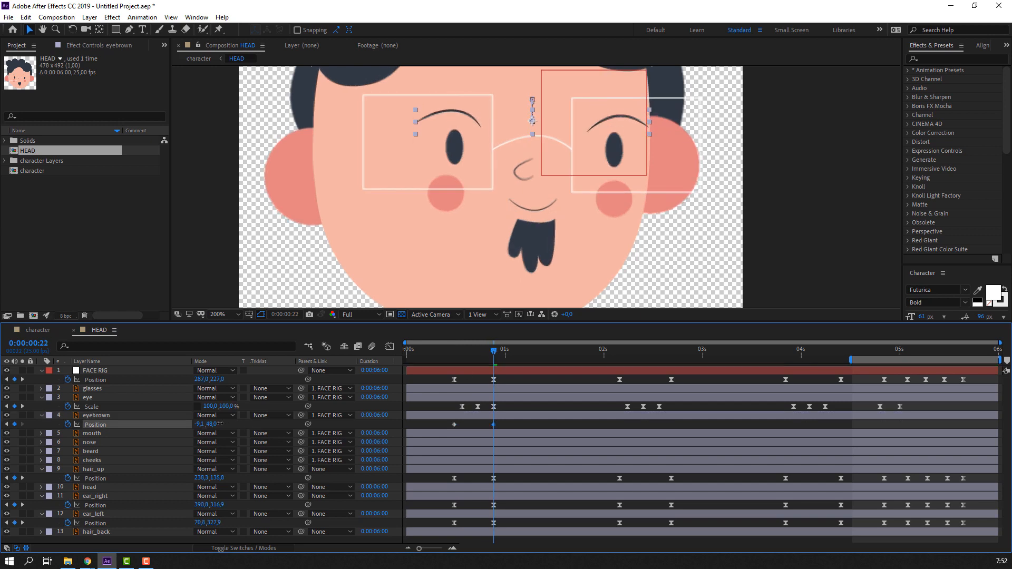
- Apply Easy Ease to both eyebrown Position keyframes, shift the work area to the start of the timeline and preview
{"action": "key", "text": "comma"}
{"action": "left_click_drag", "start_coordinate": [440, 349], "coordinate": [507, 360]}
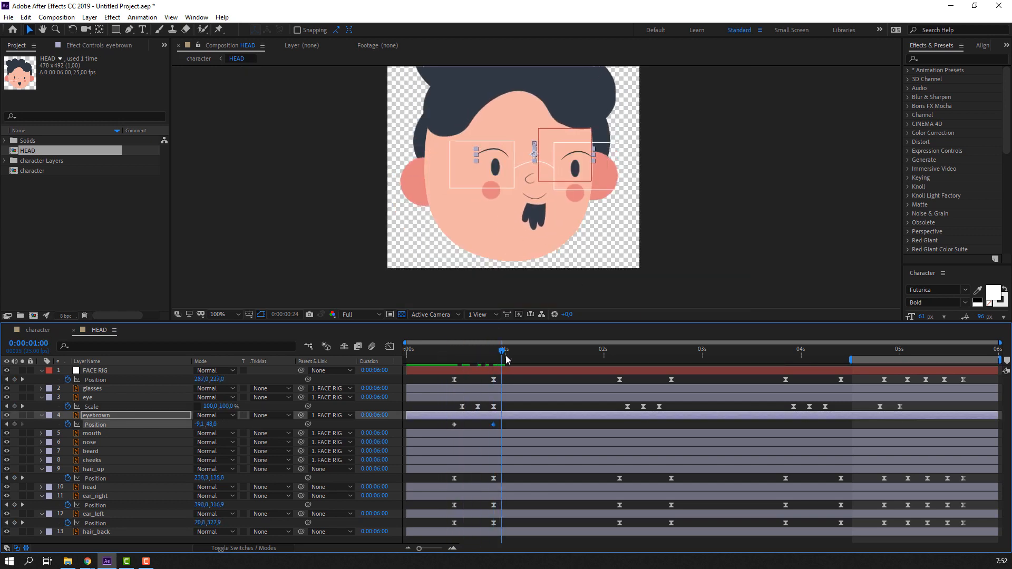
{"action": "left_click_drag", "start_coordinate": [445, 429], "coordinate": [445, 429]}
{"action": "right_click", "coordinate": [454, 425]}
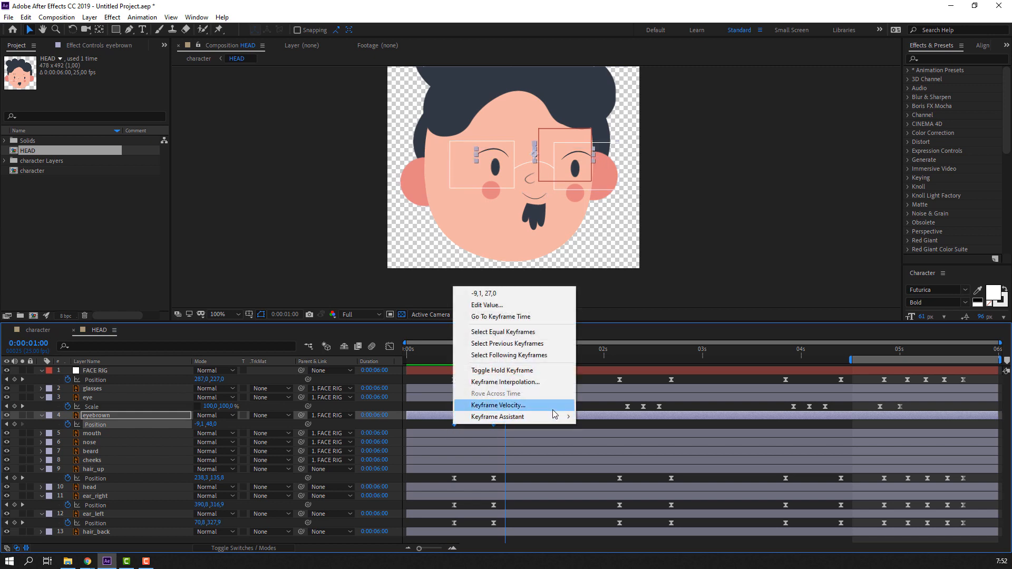
{"action": "mouse_move", "coordinate": [556, 417]}
{"action": "left_click", "coordinate": [618, 453]}
{"action": "left_click_drag", "start_coordinate": [909, 361], "coordinate": [464, 361]}
{"action": "key", "text": "space"}
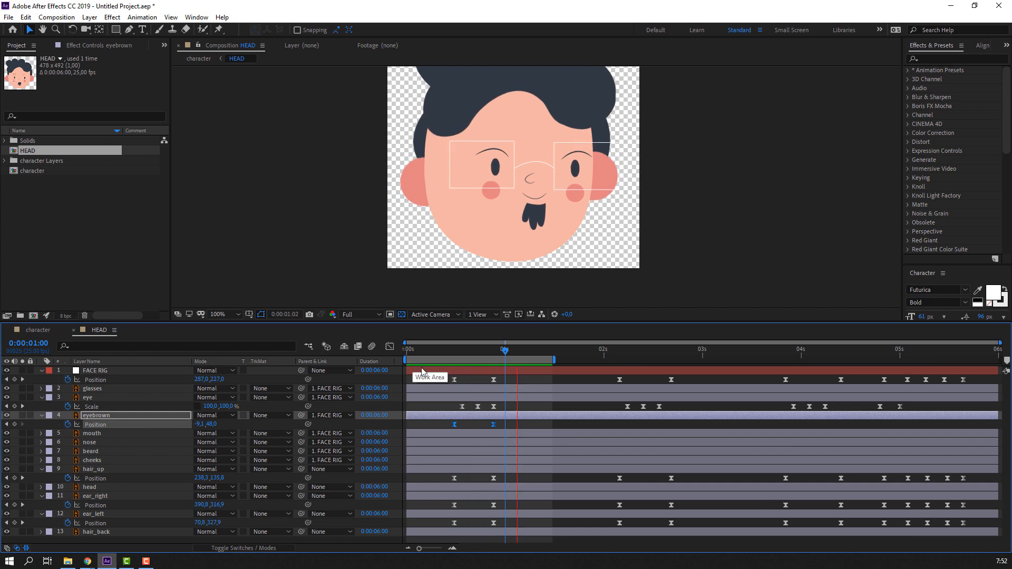
{"action": "key", "text": "space"}
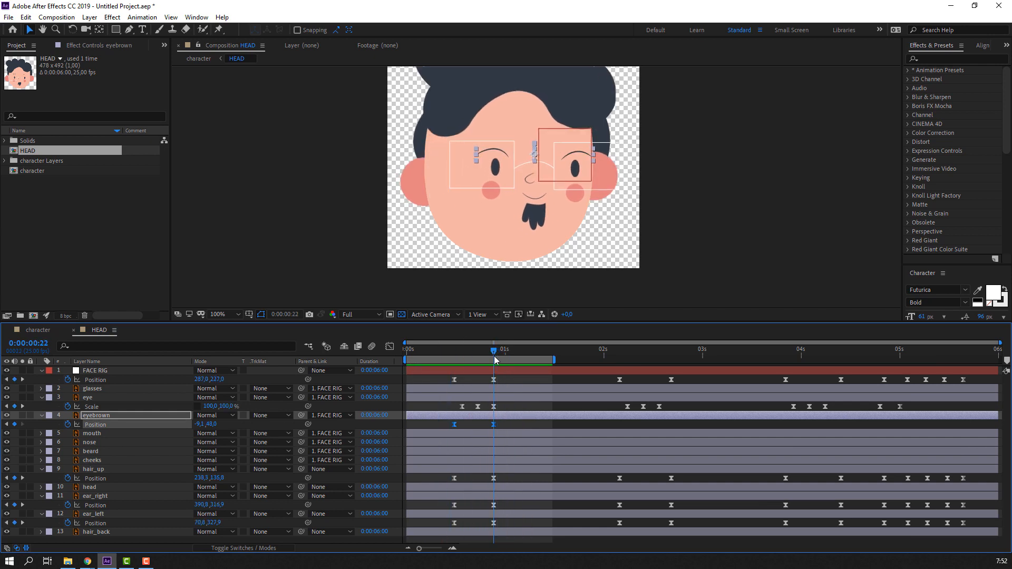
- Set the eyebrown layer's Position to -9.1, 41 at 0:00:00:22 and hold it with a keyframe at 0:00:02:04
{"action": "left_click", "coordinate": [512, 421]}
{"action": "left_click_drag", "start_coordinate": [211, 424], "coordinate": [202, 424]}
{"action": "left_click_drag", "start_coordinate": [446, 354], "coordinate": [690, 363]}
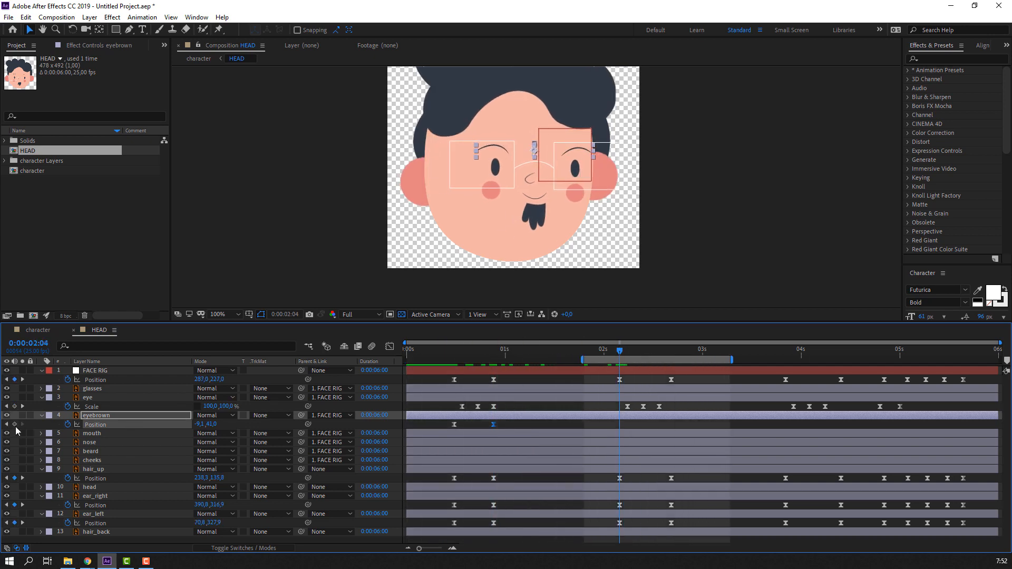
- Set the eyebrown layer's Position to -9.1, 23 at 0:00:02:17 and hold it with a keyframe at 0:00:03:21
{"action": "left_click_drag", "start_coordinate": [630, 353], "coordinate": [672, 358]}
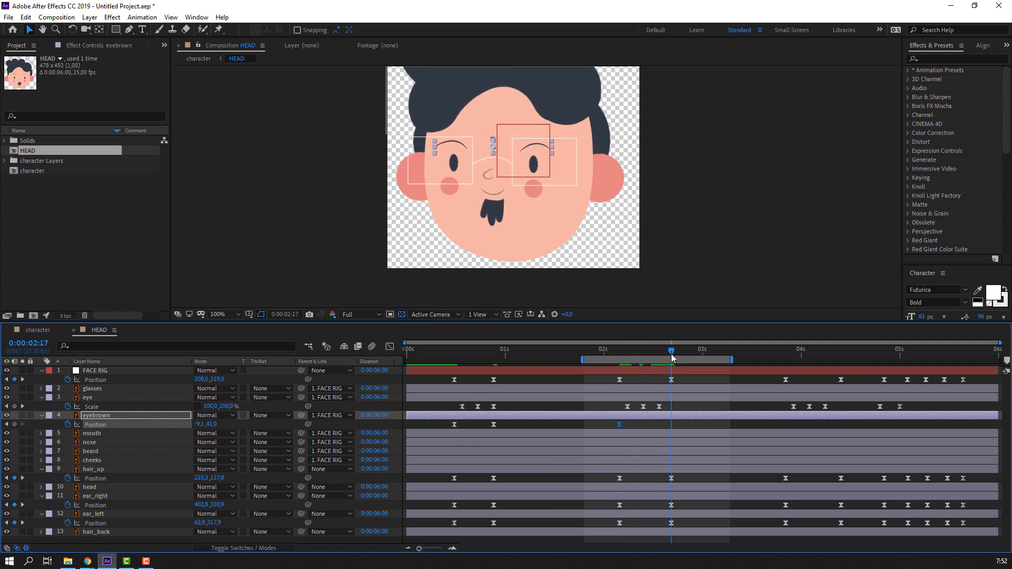
{"action": "left_click", "coordinate": [221, 430]}
{"action": "left_click_drag", "start_coordinate": [211, 424], "coordinate": [201, 424]}
{"action": "left_click_drag", "start_coordinate": [630, 353], "coordinate": [789, 369]}
{"action": "left_click_drag", "start_coordinate": [703, 361], "coordinate": [850, 362]}
{"action": "left_click", "coordinate": [778, 352]}
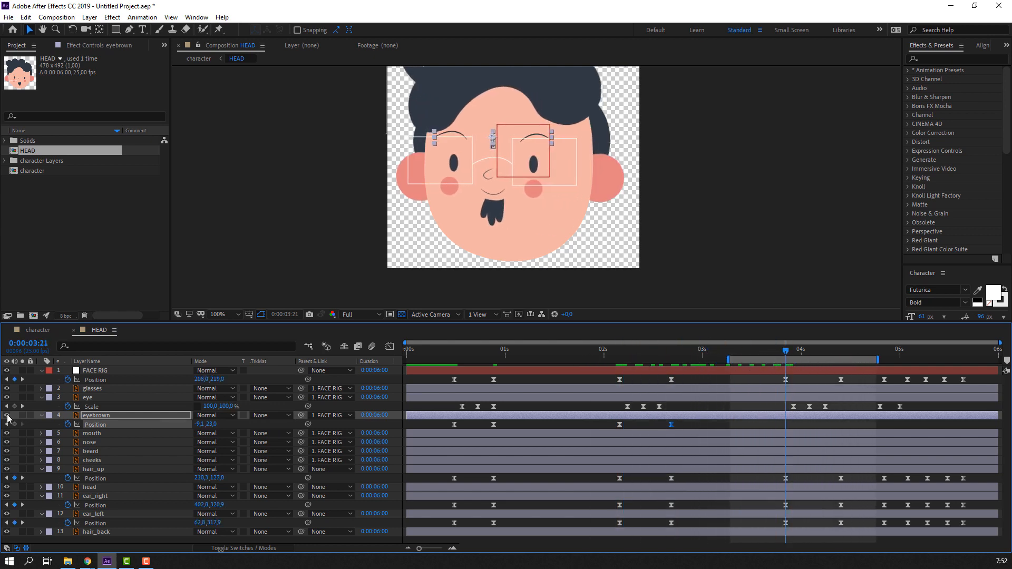
- Return the eyebrown layer's Position to -9.1, 27 with a keyframe at 0:00:04:10
{"action": "left_click_drag", "start_coordinate": [808, 350], "coordinate": [842, 358]}
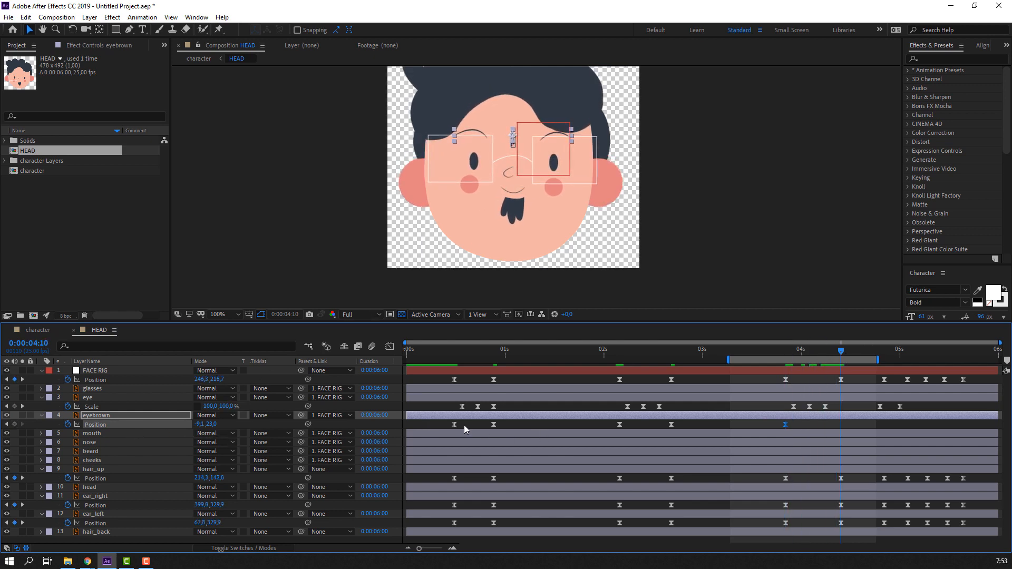
{"action": "key", "text": "Down"}
{"action": "key", "text": "Down"}
{"action": "key", "text": "Down"}
{"action": "key", "text": "Down"}
- Fit the composition in the viewer, extend the work area over the whole timeline and preview the head animation
{"action": "left_click_drag", "start_coordinate": [726, 361], "coordinate": [405, 361]}
{"action": "left_click", "coordinate": [224, 314]}
{"action": "left_click", "coordinate": [226, 333]}
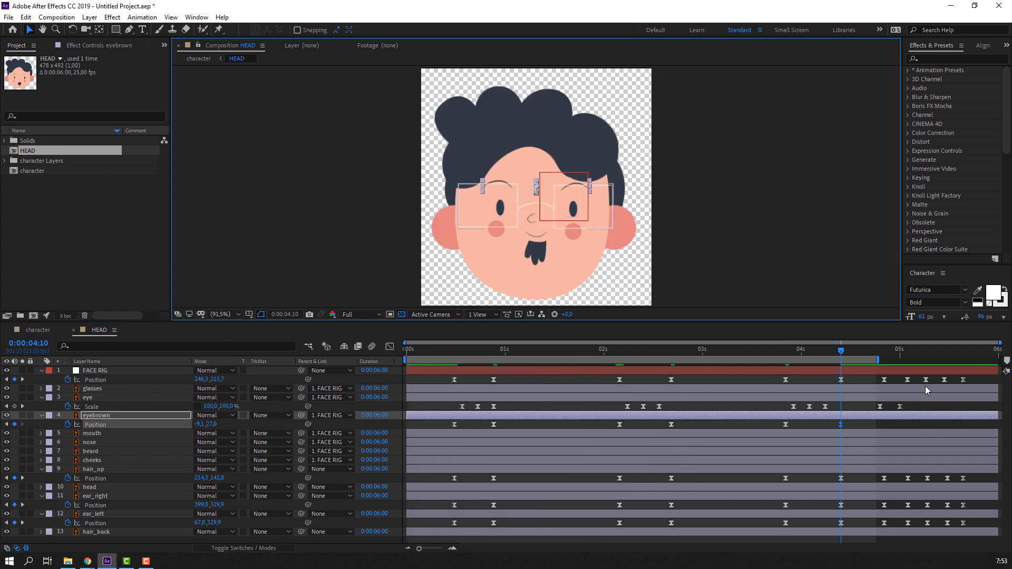
{"action": "left_click", "coordinate": [883, 363]}
{"action": "left_click_drag", "start_coordinate": [878, 359], "coordinate": [1010, 349]}
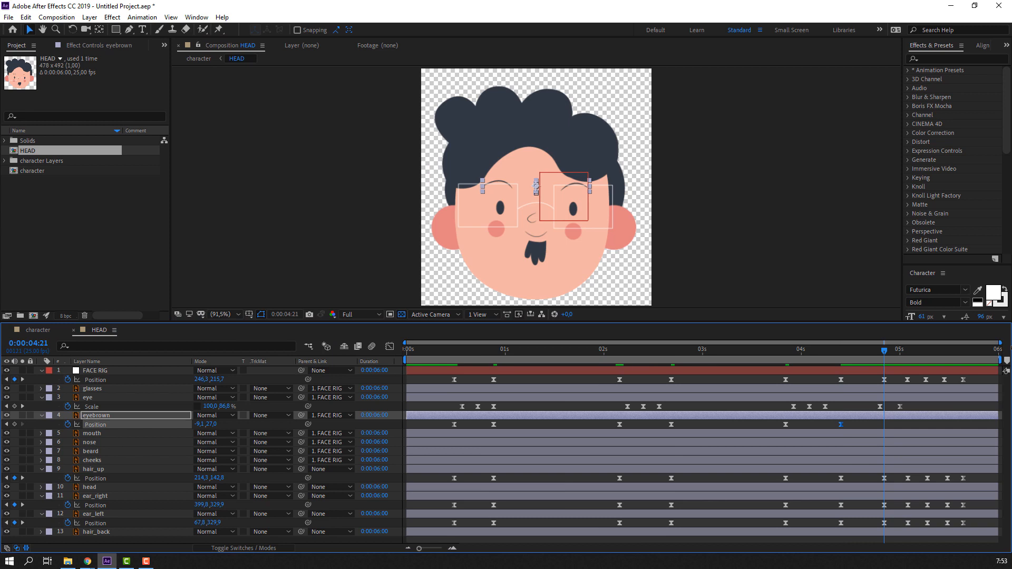
{"action": "left_click", "coordinate": [305, 230]}
{"action": "key", "text": "space"}
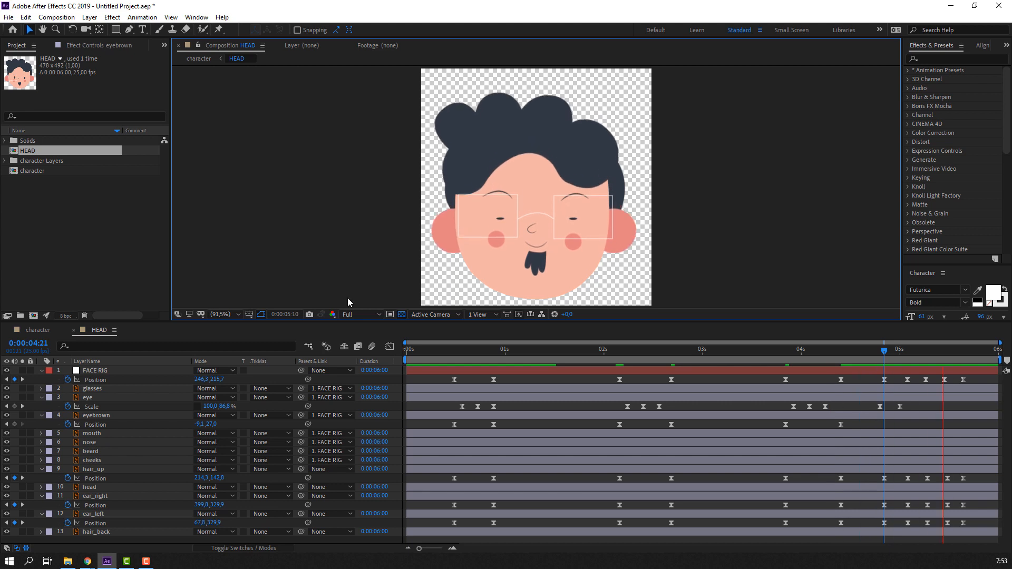
- In the character composition, add a Rotation keyframe to the HEAD layer at 0:00:00:13
{"action": "left_click", "coordinate": [55, 336]}
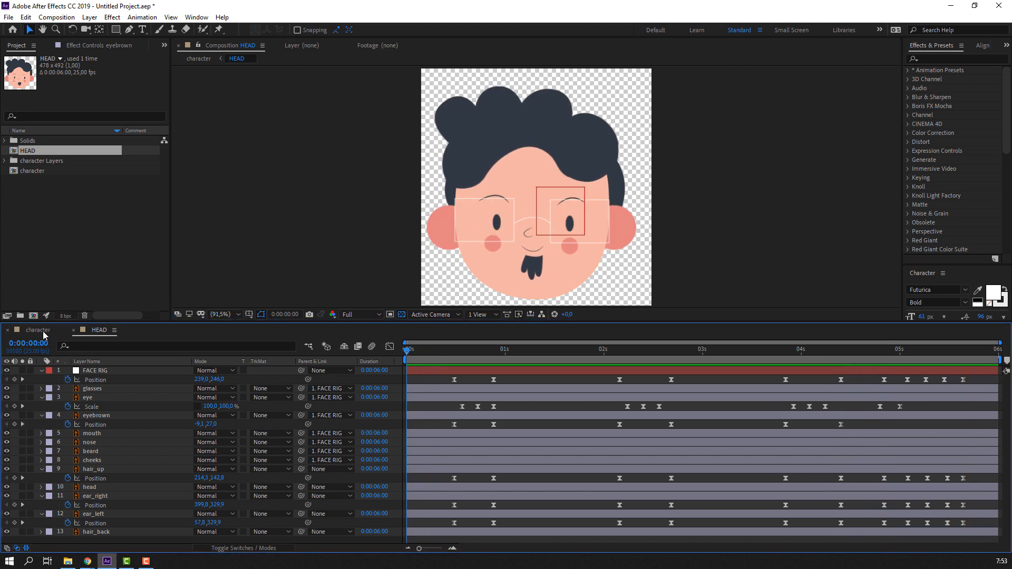
{"action": "left_click", "coordinate": [38, 330]}
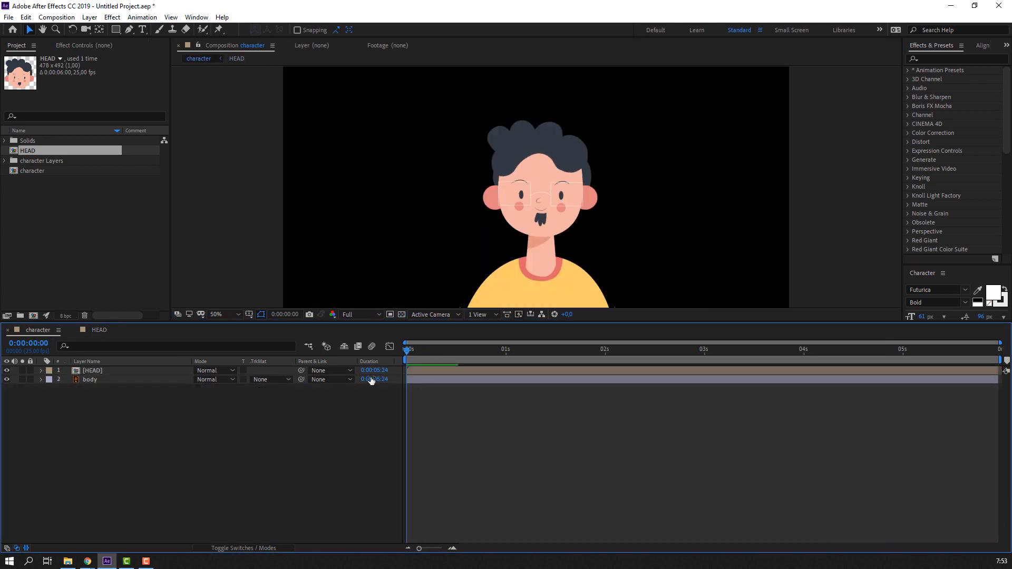
{"action": "left_click", "coordinate": [90, 371]}
{"action": "left_click_drag", "start_coordinate": [408, 350], "coordinate": [461, 356]}
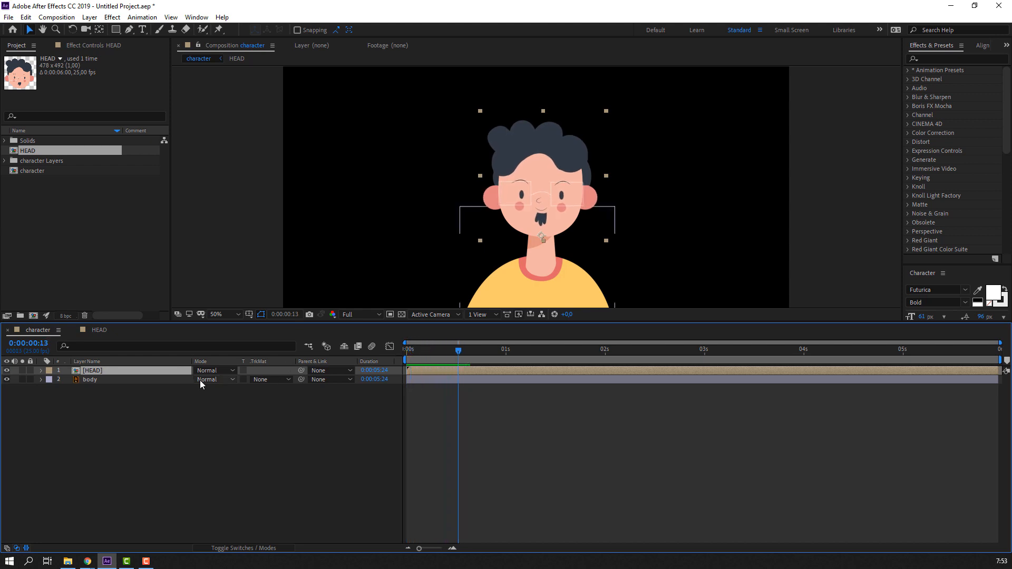
{"action": "key", "text": "alt+shift+r"}
{"action": "left_click", "coordinate": [83, 381]}
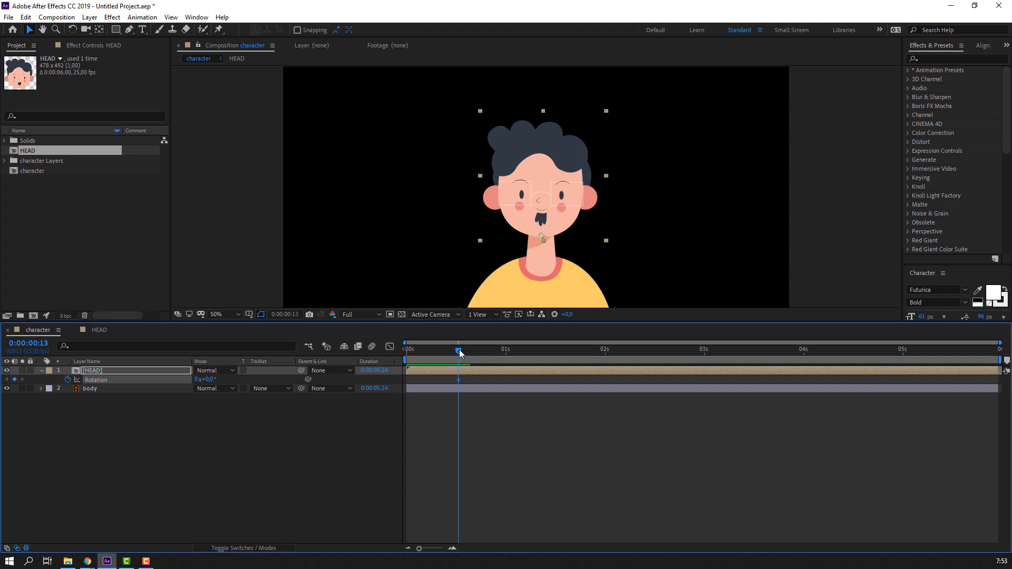
- Set the HEAD layer's Rotation to -4° at 0:00:00:22, matching the end of the first head turn
{"action": "left_click_drag", "start_coordinate": [460, 351], "coordinate": [481, 358]}
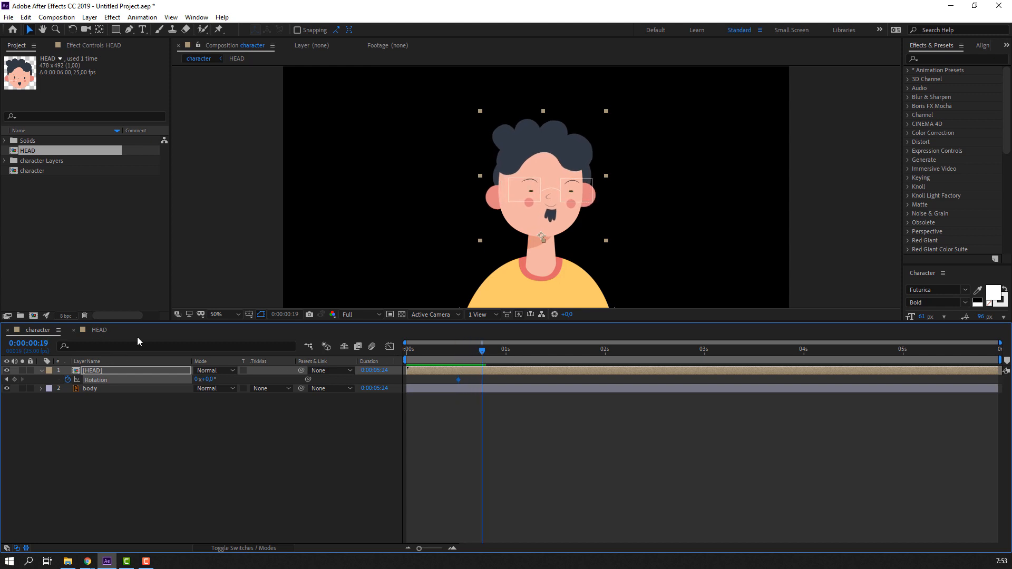
{"action": "left_click", "coordinate": [100, 331]}
{"action": "left_click", "coordinate": [495, 352]}
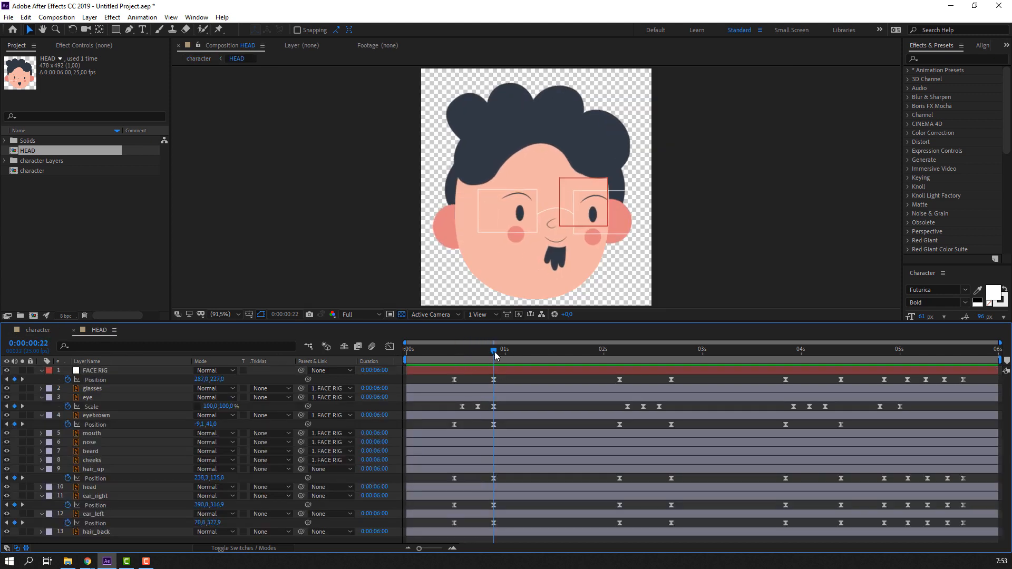
{"action": "left_click", "coordinate": [42, 331]}
{"action": "left_click", "coordinate": [82, 402]}
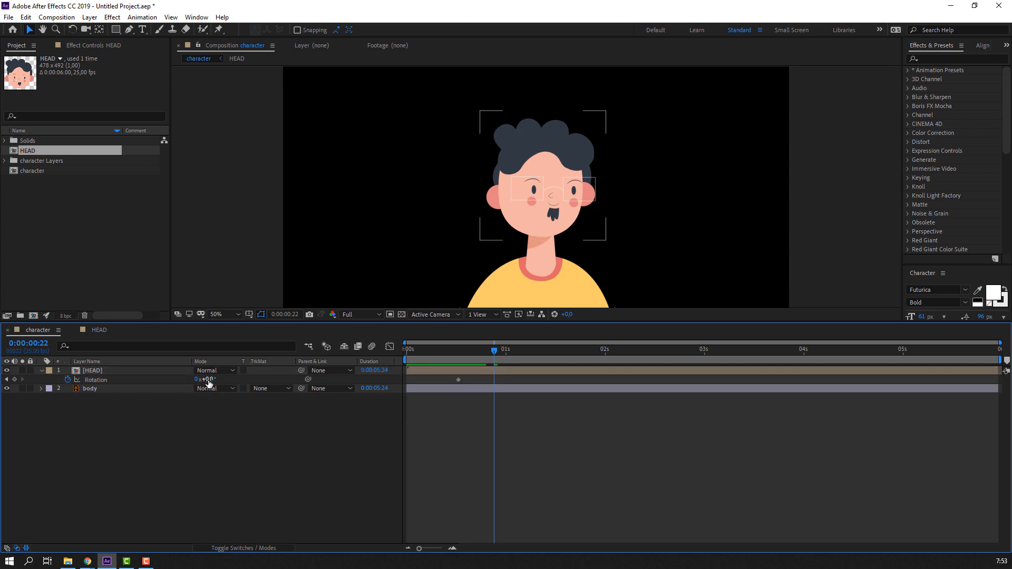
{"action": "type", "text": "-4"}
{"action": "key", "text": "Return"}
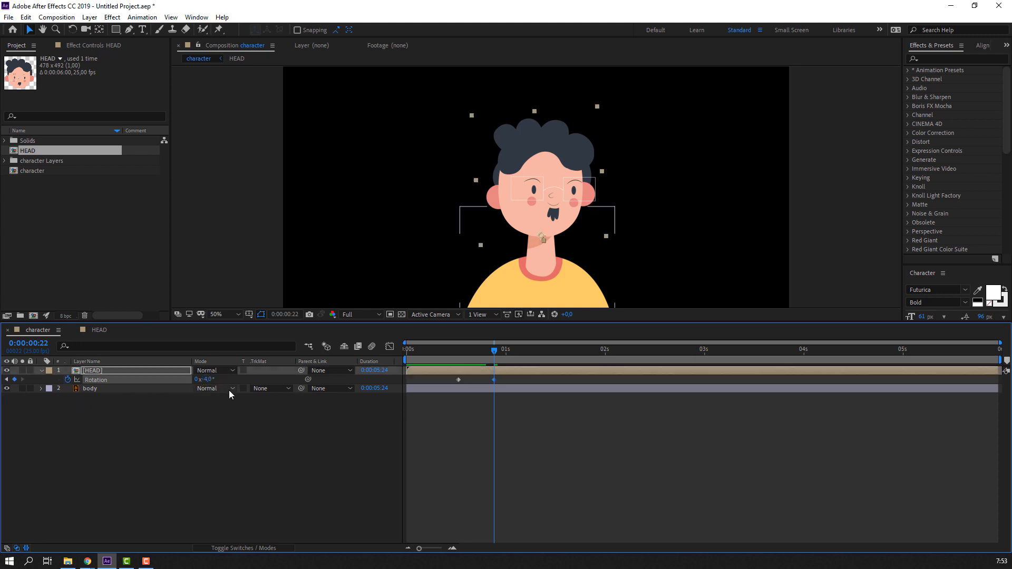
- Check the tilt's timing against the HEAD composition and add a Position keyframe to the HEAD layer at 0:00:00:10
{"action": "left_click_drag", "start_coordinate": [450, 351], "coordinate": [80, 343]}
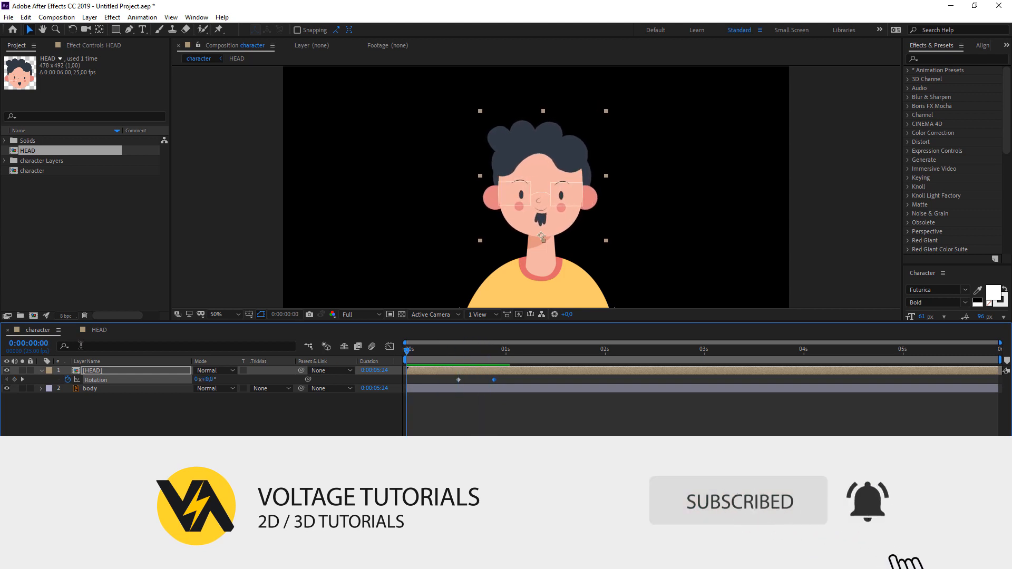
{"action": "left_click_drag", "start_coordinate": [452, 356], "coordinate": [458, 356]}
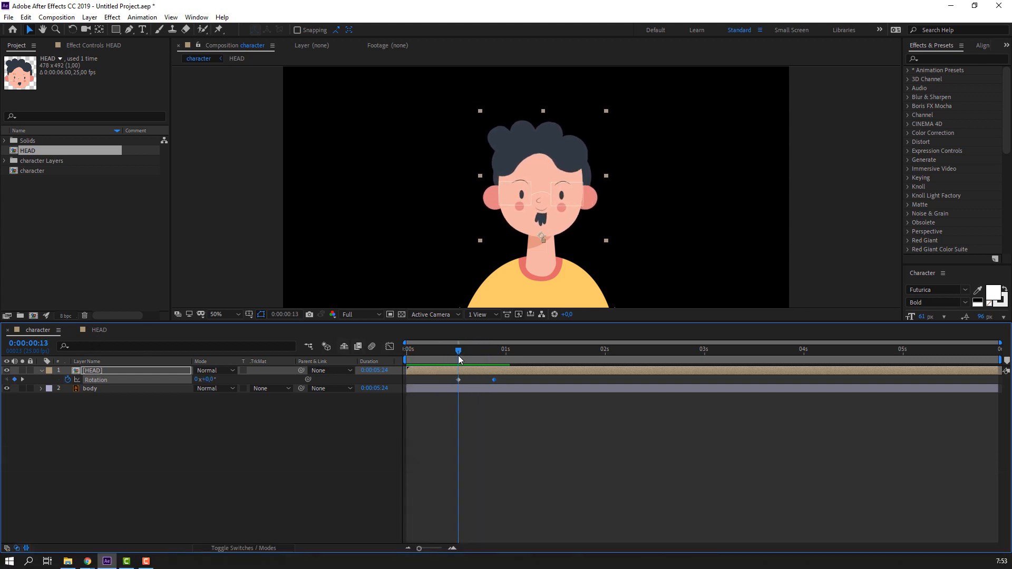
{"action": "left_click", "coordinate": [89, 330]}
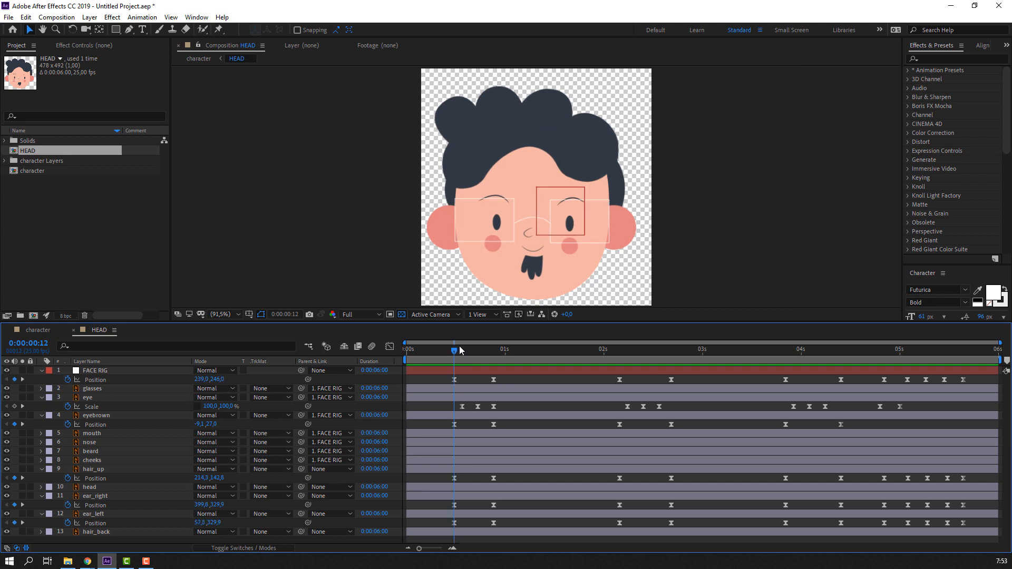
{"action": "left_click", "coordinate": [42, 331]}
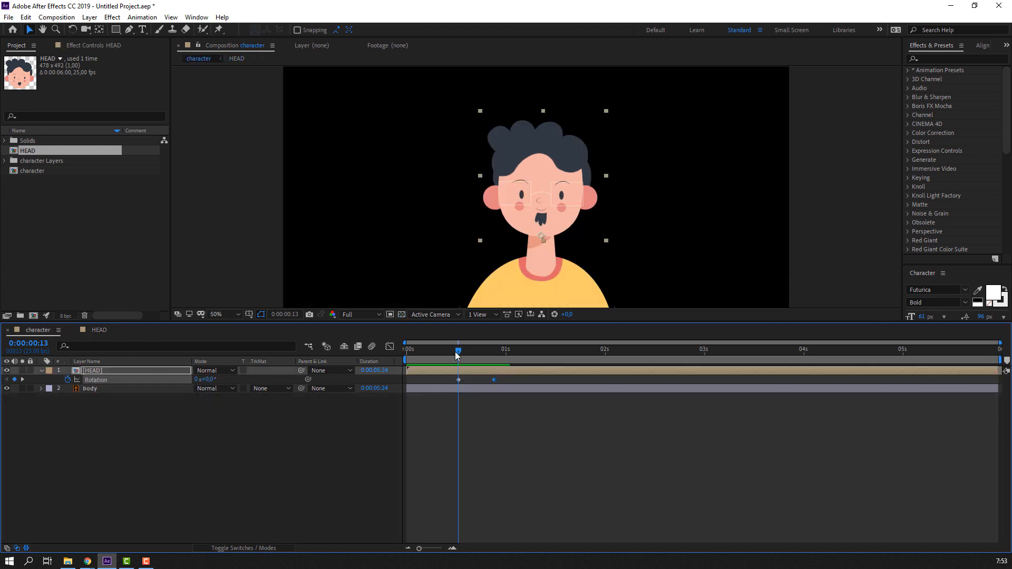
{"action": "left_click_drag", "start_coordinate": [457, 355], "coordinate": [447, 355]}
{"action": "left_click", "coordinate": [91, 371]}
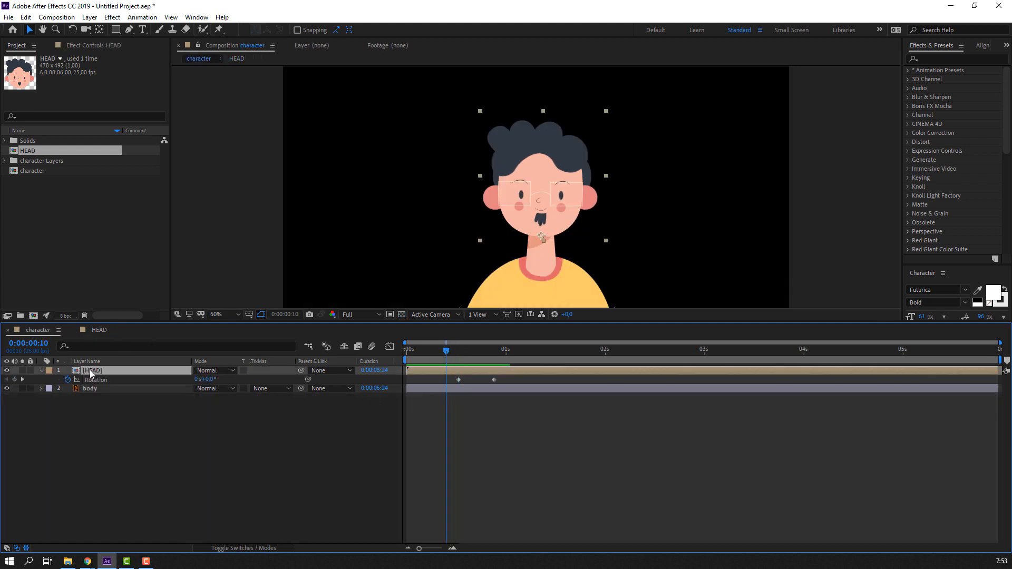
{"action": "key", "text": "shift+p"}
{"action": "left_click", "coordinate": [67, 379]}
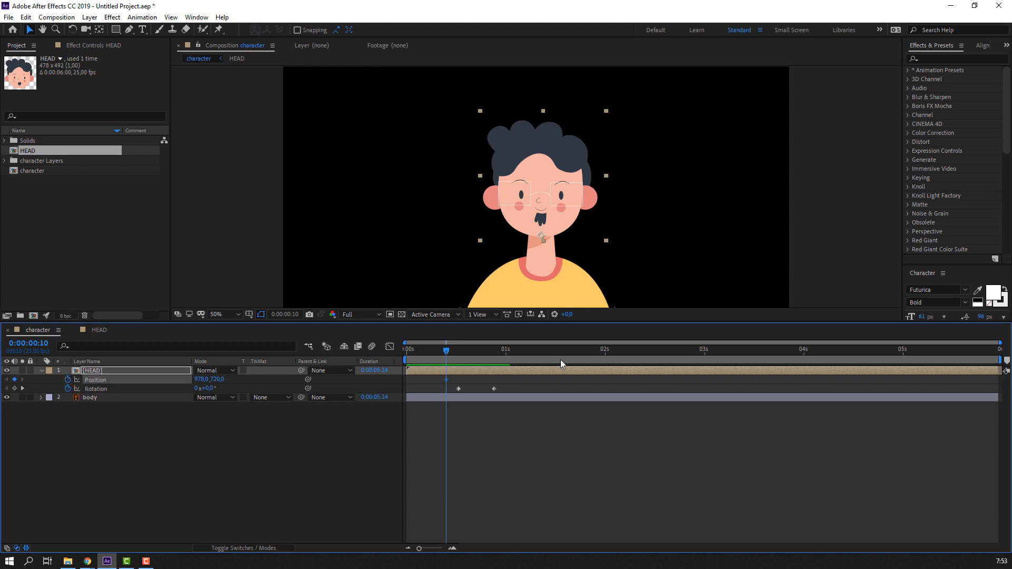
- Dip the HEAD layer to Position 978, 737 at 0:00:00:16 and copy its 0:00:00:10 Position keyframe to 0:00:00:24
{"action": "left_click", "coordinate": [470, 350]}
{"action": "left_click_drag", "start_coordinate": [216, 380], "coordinate": [230, 379]}
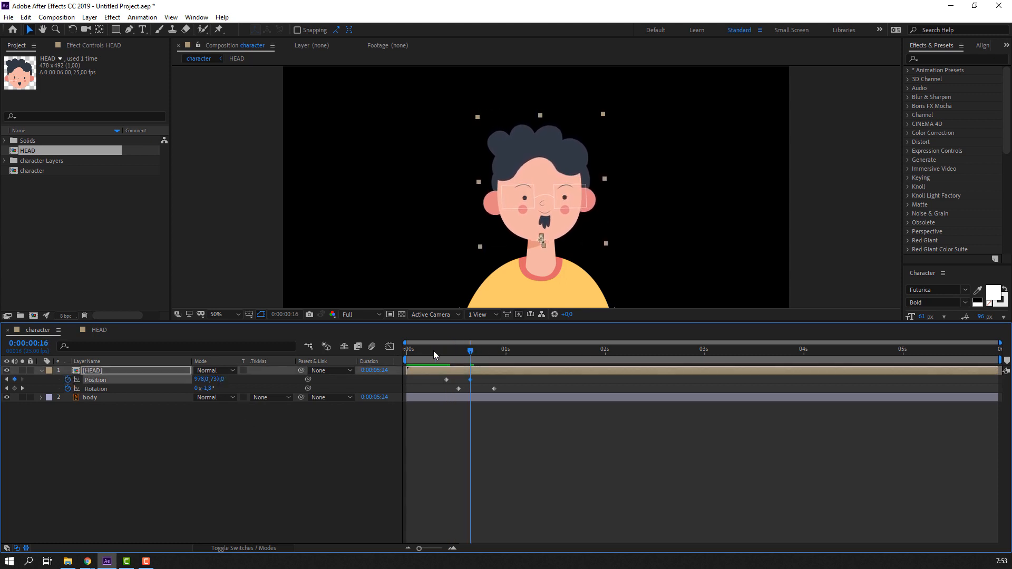
{"action": "left_click_drag", "start_coordinate": [433, 351], "coordinate": [503, 356]}
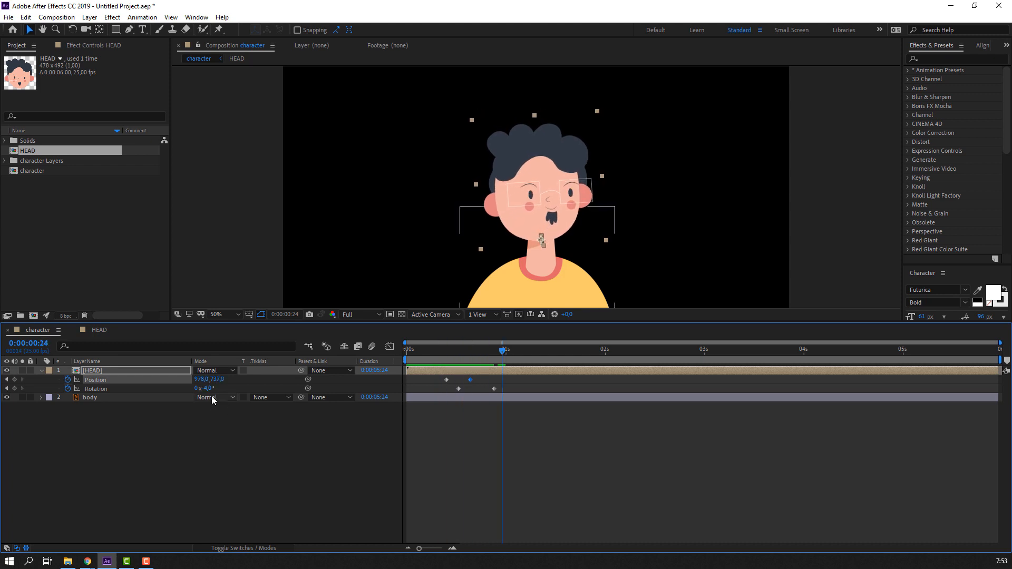
{"action": "left_click", "coordinate": [447, 379]}
{"action": "key", "text": "ctrl+v"}
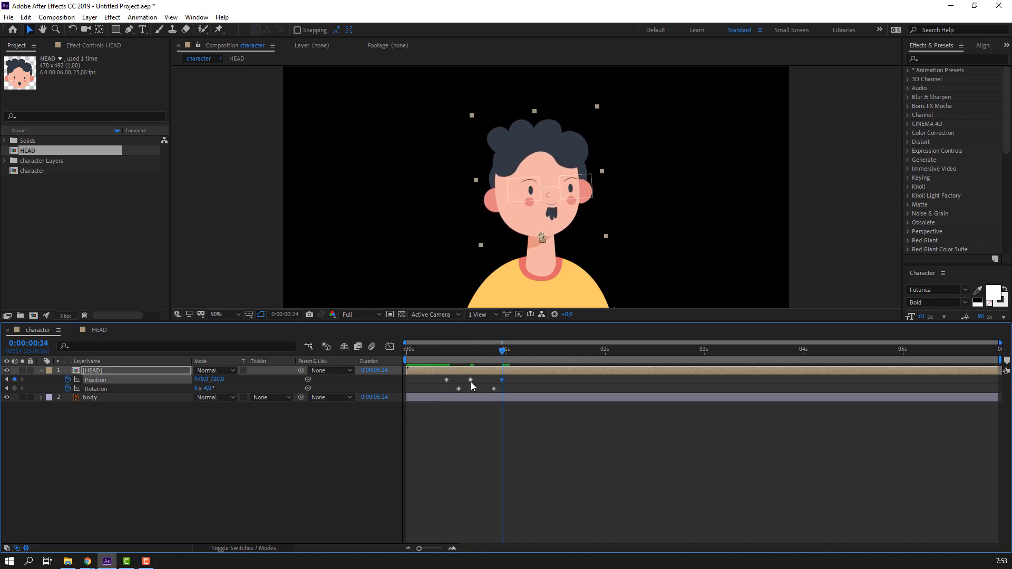
- Move the HEAD layer's middle Position keyframe to 0:00:00:17 and preview the head dip
{"action": "left_click_drag", "start_coordinate": [470, 380], "coordinate": [446, 389]}
{"action": "key", "text": "space"}
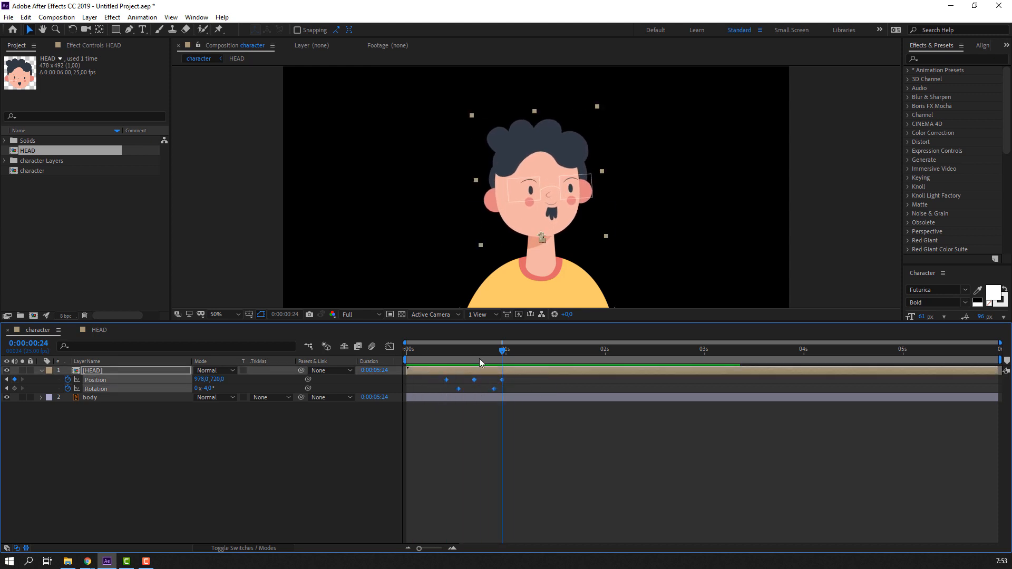
{"action": "left_click_drag", "start_coordinate": [473, 352], "coordinate": [474, 352]}
{"action": "left_click", "coordinate": [219, 450]}
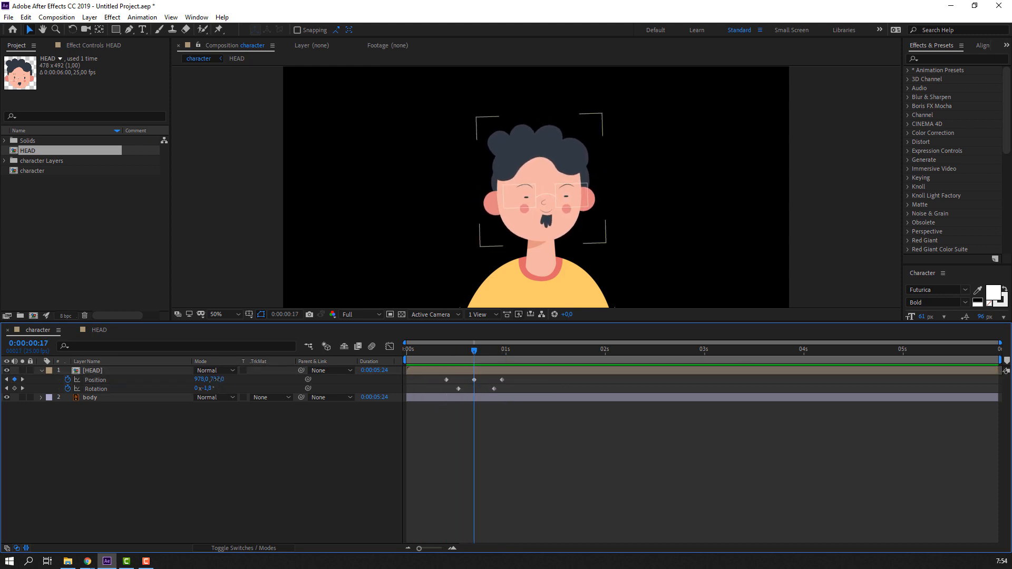
- Set the HEAD layer's Position to 978, 743 at 0:00:00:17 and preview the head dip
{"action": "left_click_drag", "start_coordinate": [217, 380], "coordinate": [230, 379]}
{"action": "left_click", "coordinate": [227, 489]}
{"action": "key", "text": "space"}
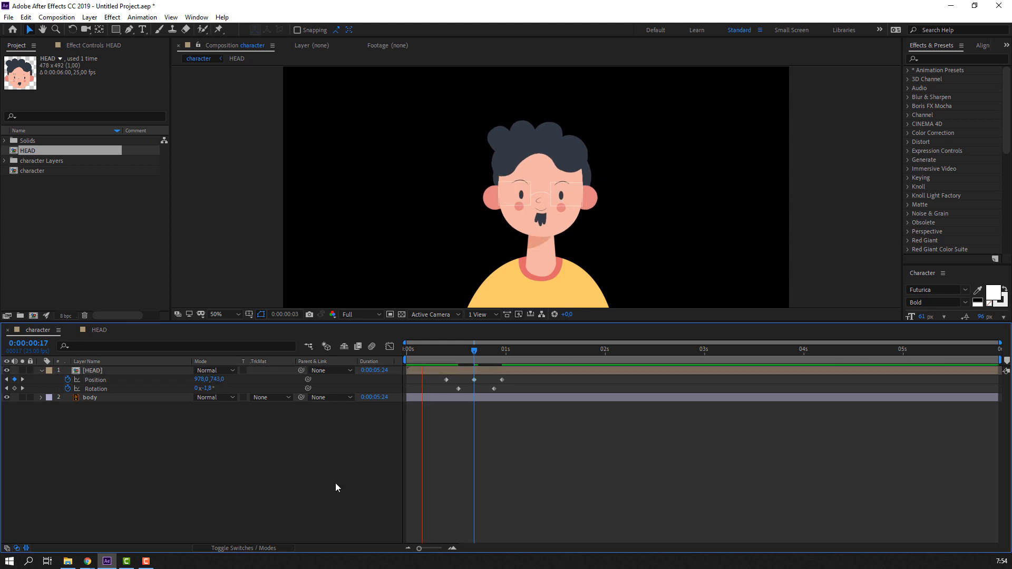
- Apply Easy Ease to all of the HEAD layer's Position and Rotation keyframes and preview the motion
{"action": "left_click_drag", "start_coordinate": [522, 378], "coordinate": [446, 391]}
{"action": "right_click", "coordinate": [457, 387]}
{"action": "mouse_move", "coordinate": [496, 522]}
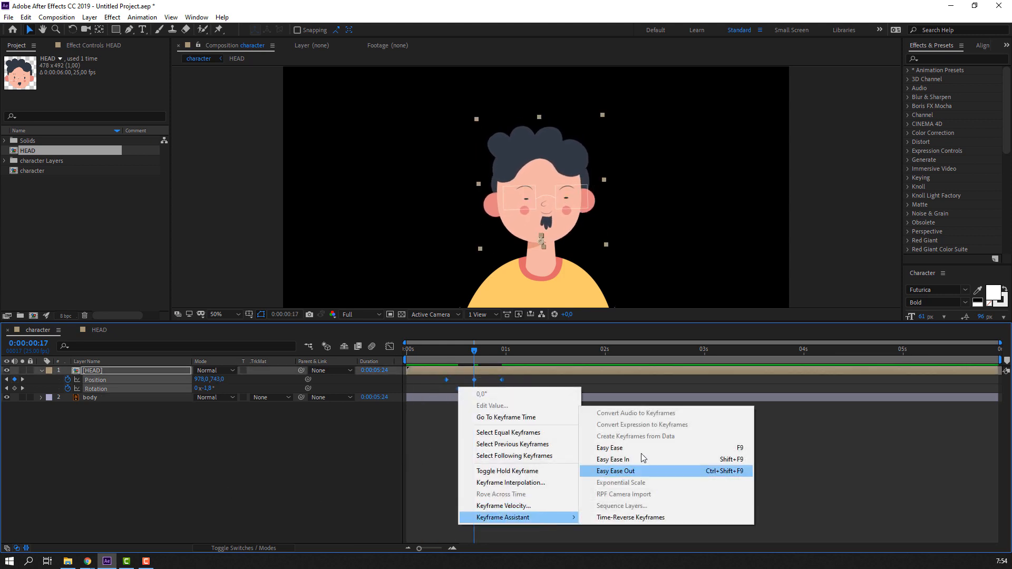
{"action": "left_click", "coordinate": [612, 448]}
{"action": "left_click", "coordinate": [612, 453]}
{"action": "key", "text": "space"}
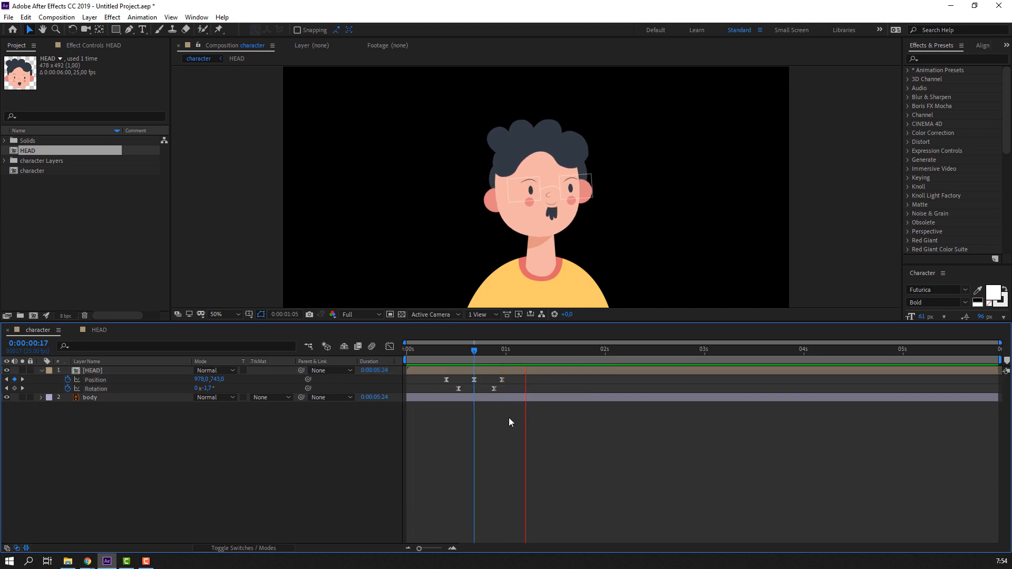
{"action": "key", "text": "space"}
- Match the start of the second head turn in the HEAD composition and add a Rotation keyframe to the HEAD layer at 0:00:02:04
{"action": "left_click_drag", "start_coordinate": [431, 355], "coordinate": [584, 353]}
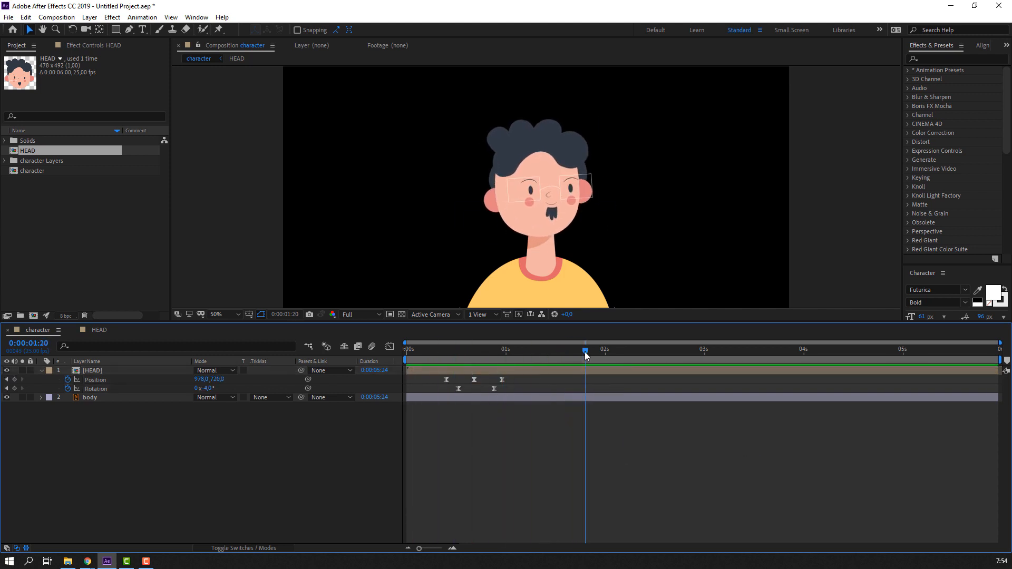
{"action": "left_click", "coordinate": [123, 333]}
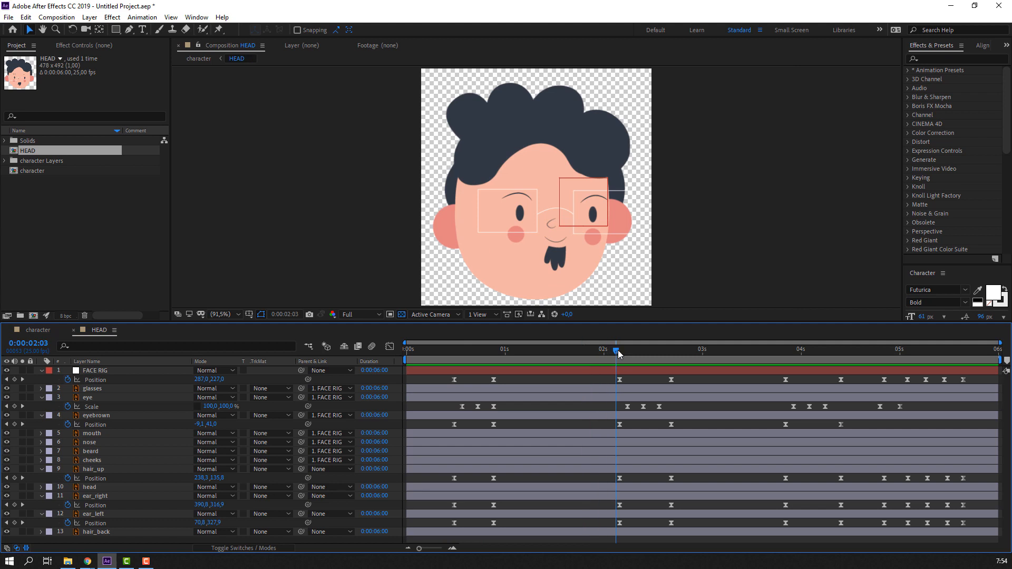
{"action": "left_click", "coordinate": [41, 330]}
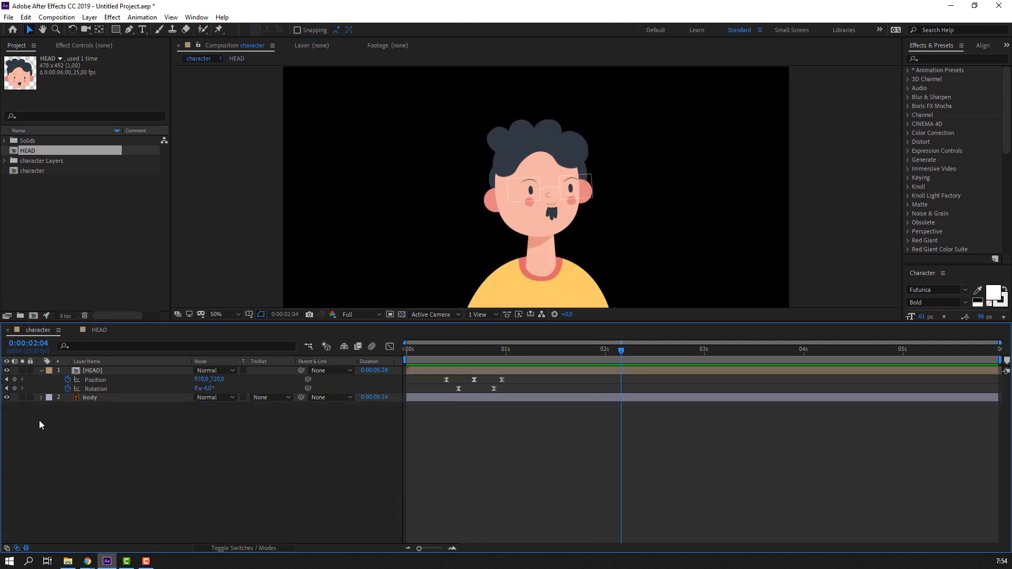
{"action": "left_click", "coordinate": [105, 331]}
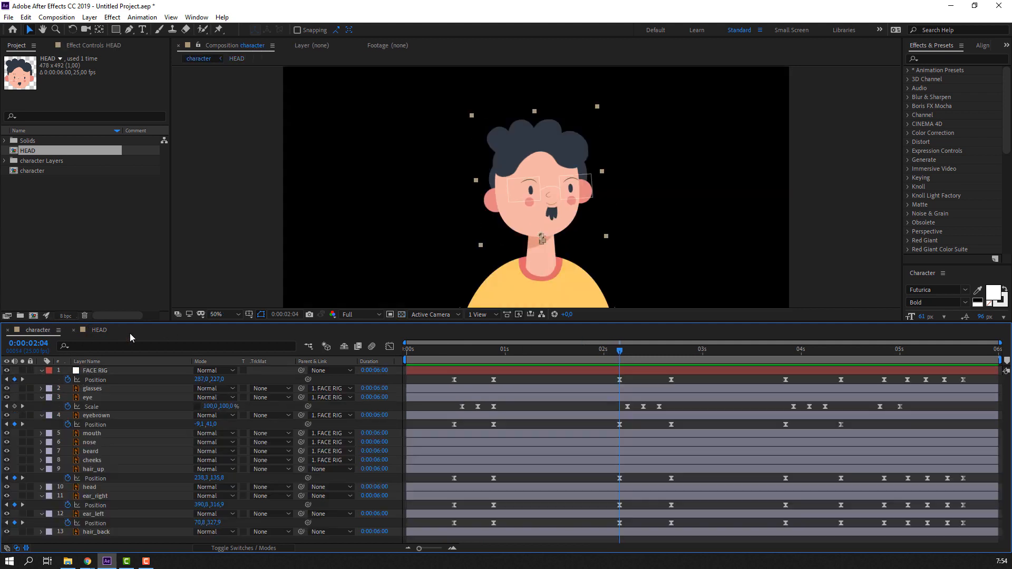
- Set the HEAD layer's Rotation to 4° at 0:00:02:17, matching the end of the second head turn
{"action": "left_click_drag", "start_coordinate": [636, 349], "coordinate": [672, 355]}
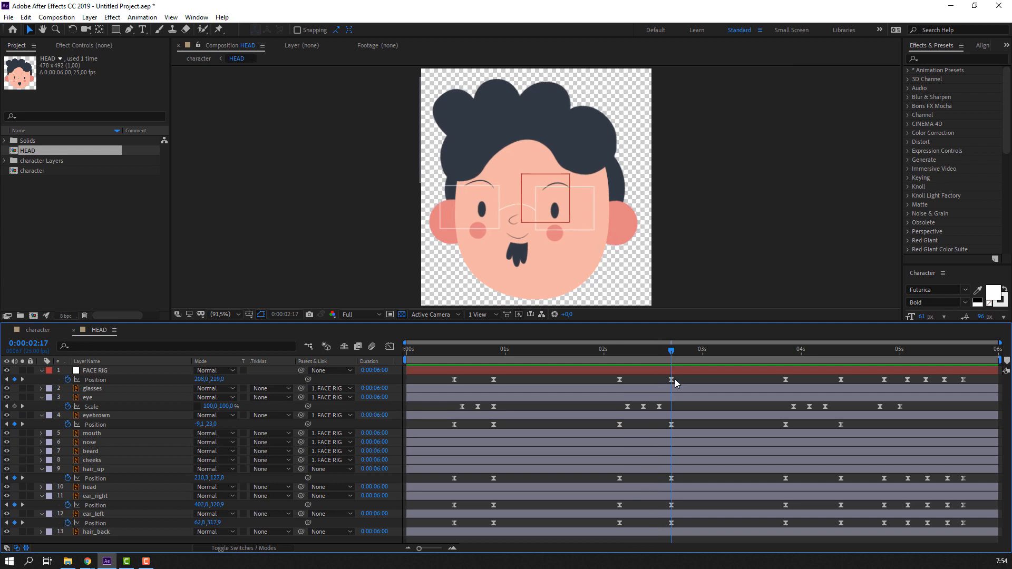
{"action": "left_click", "coordinate": [40, 330]}
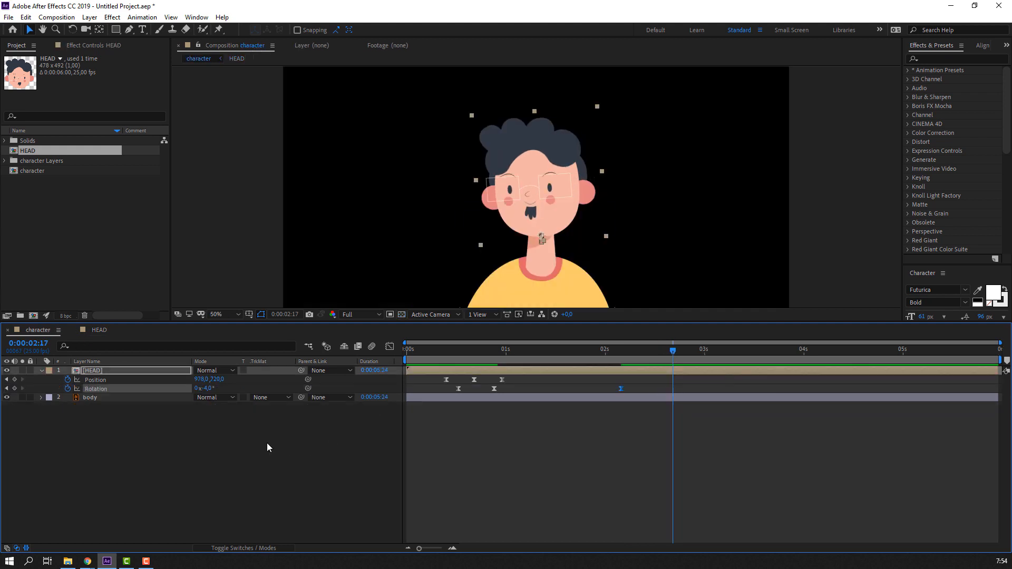
{"action": "left_click", "coordinate": [209, 389]}
{"action": "type", "text": "4"}
{"action": "key", "text": "Return"}
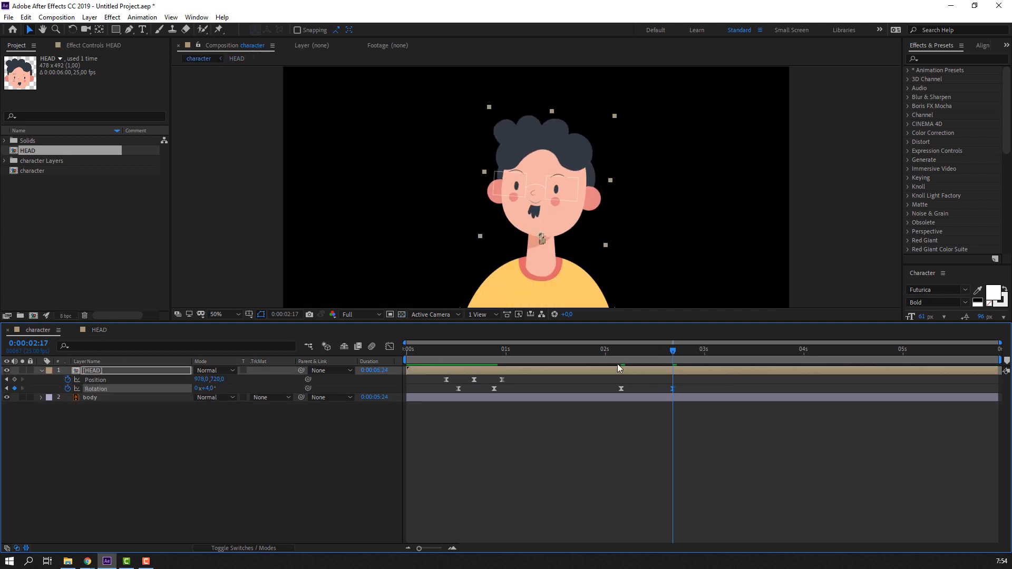
- Copy the head dip's three Position keyframes and paste them starting at 0:00:02:04
{"action": "mouse_move", "coordinate": [611, 350]}
{"action": "left_mouse_down"}
{"action": "mouse_move", "coordinate": [677, 350]}
{"action": "mouse_move", "coordinate": [622, 350]}
{"action": "left_mouse_up"}
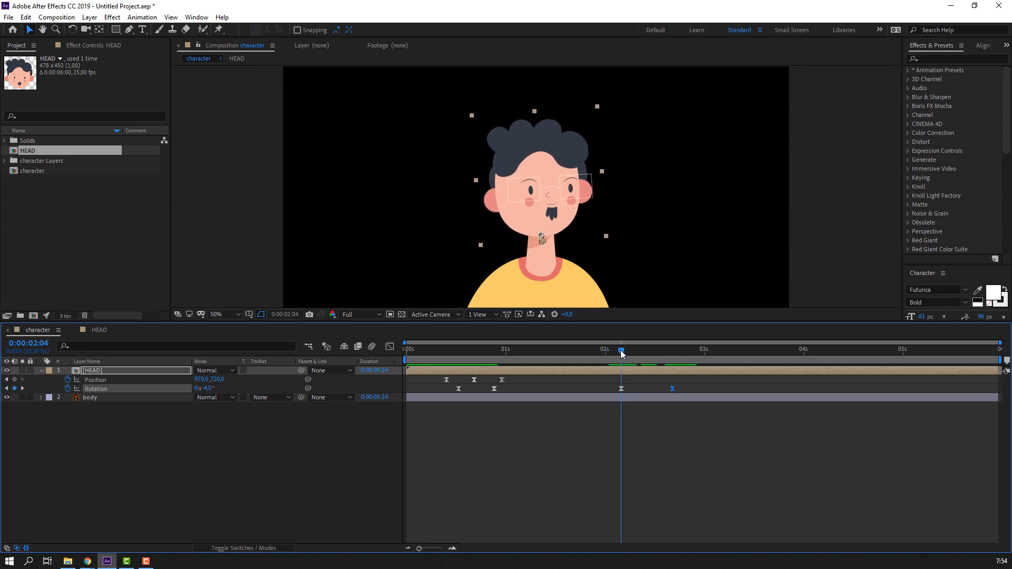
{"action": "left_click", "coordinate": [439, 377]}
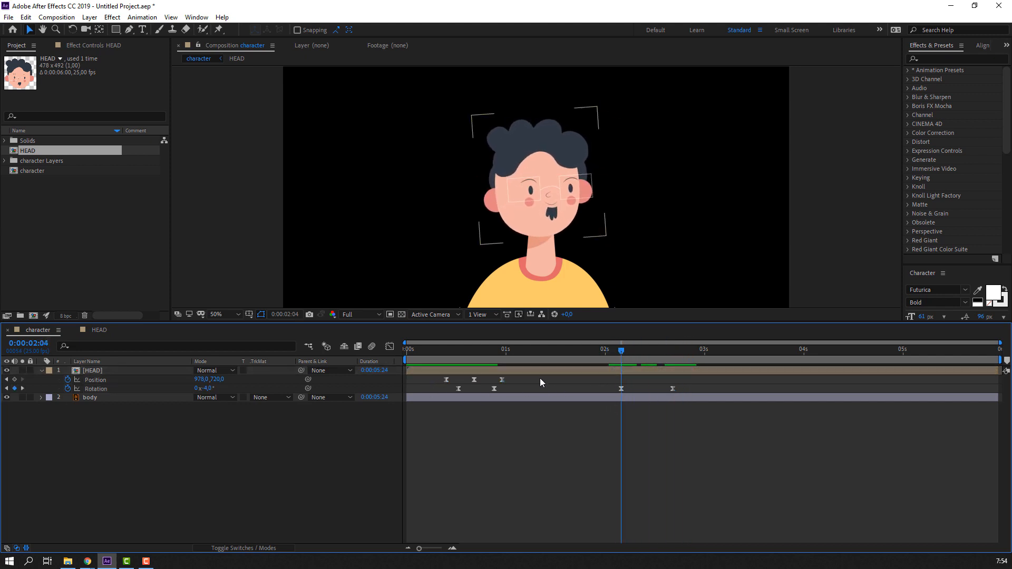
{"action": "left_click_drag", "start_coordinate": [540, 379], "coordinate": [428, 382]}
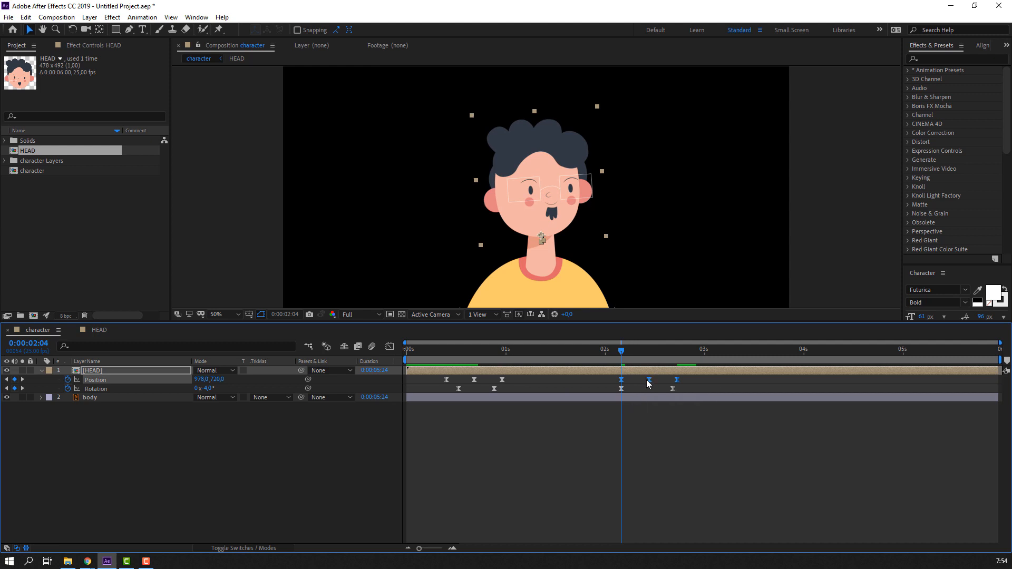
- Spread the copied Position keyframes to start just before and end just after the second tilt, and preview the result
{"action": "left_click_drag", "start_coordinate": [620, 380], "coordinate": [601, 356]}
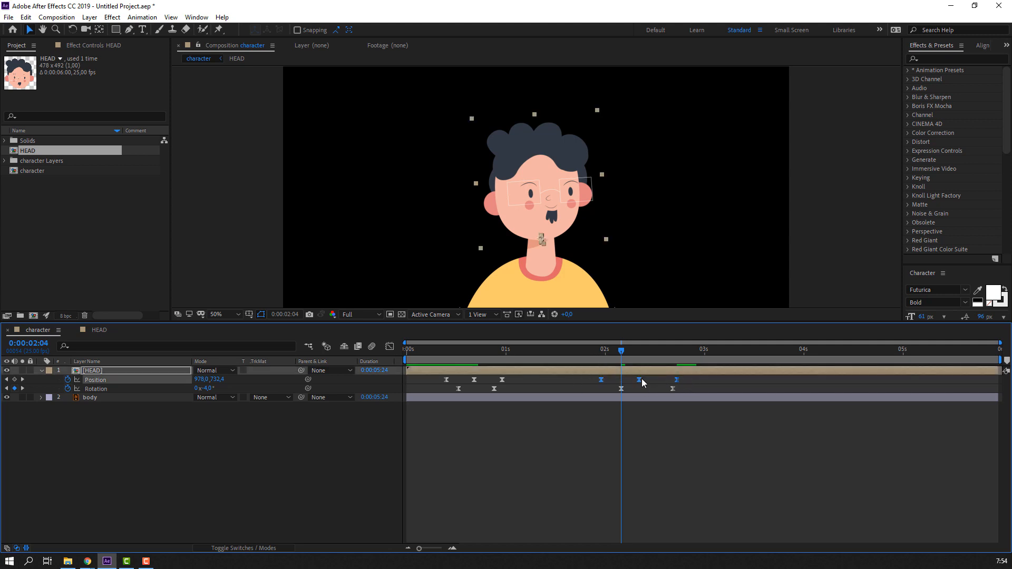
{"action": "left_click_drag", "start_coordinate": [642, 381], "coordinate": [652, 380]}
{"action": "left_click_drag", "start_coordinate": [622, 352], "coordinate": [705, 356]}
{"action": "left_click", "coordinate": [598, 435]}
{"action": "key", "text": "space"}
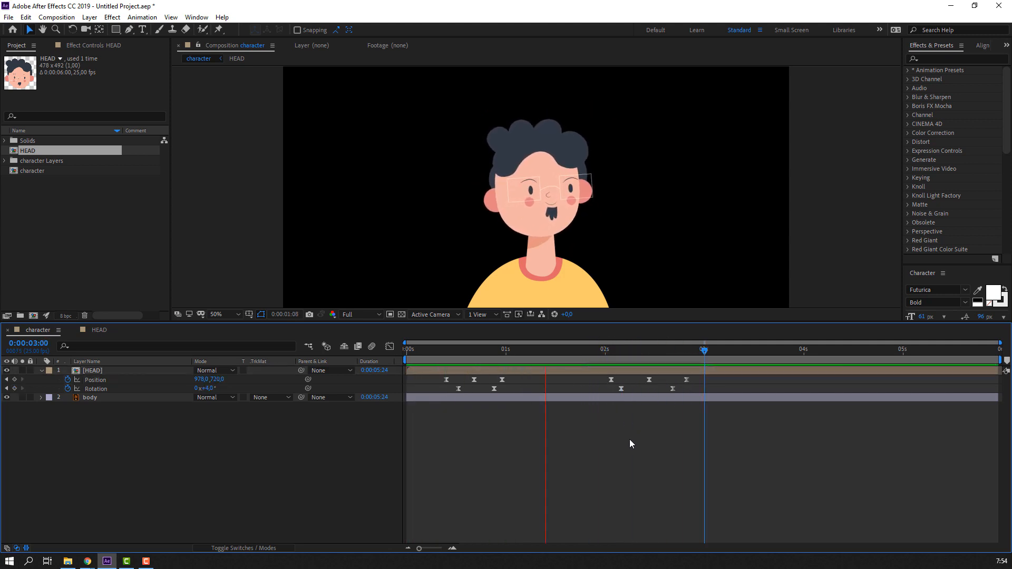
{"action": "key", "text": "space"}
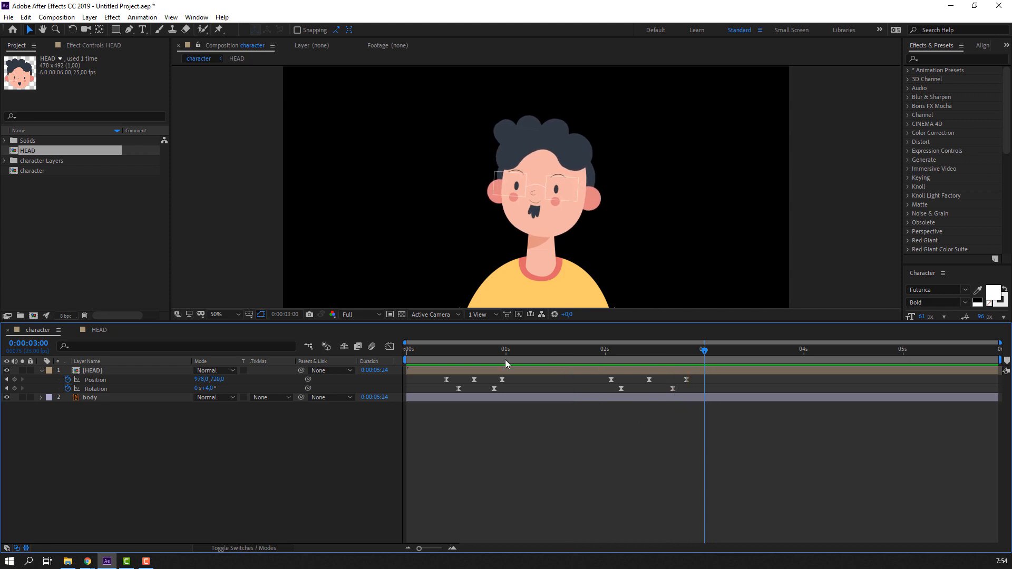
- Move the second tilt's starting Rotation keyframe about two frames forward and preview the movement
{"action": "left_click", "coordinate": [100, 330]}
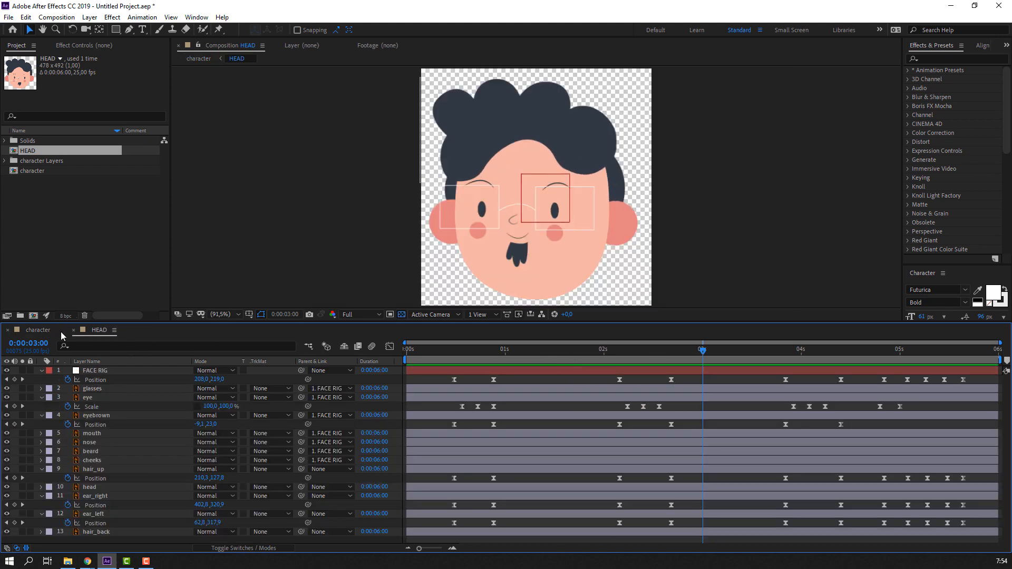
{"action": "left_click", "coordinate": [62, 336]}
{"action": "left_click", "coordinate": [629, 388]}
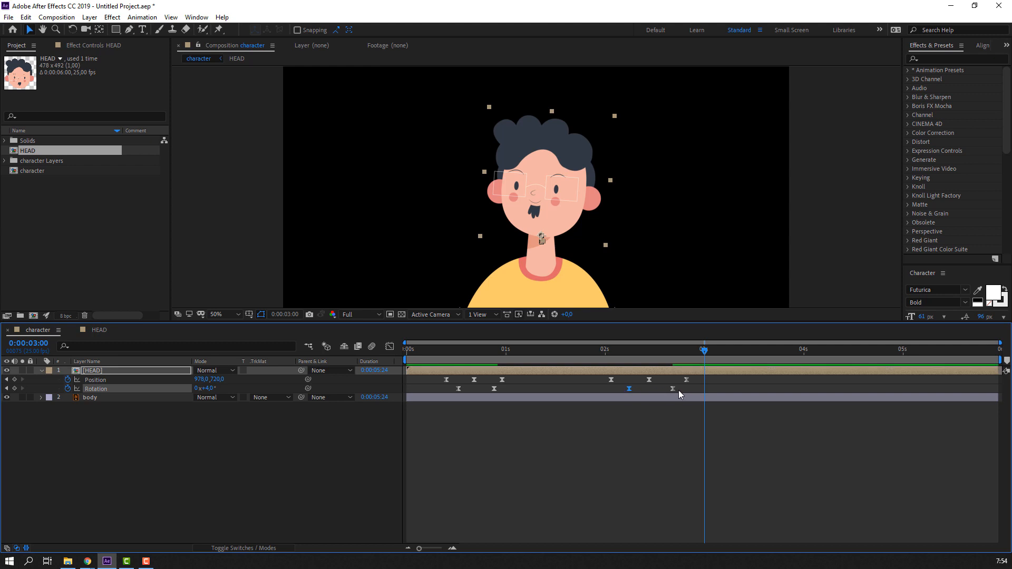
{"action": "left_click_drag", "start_coordinate": [603, 349], "coordinate": [685, 369]}
{"action": "key", "text": "space"}
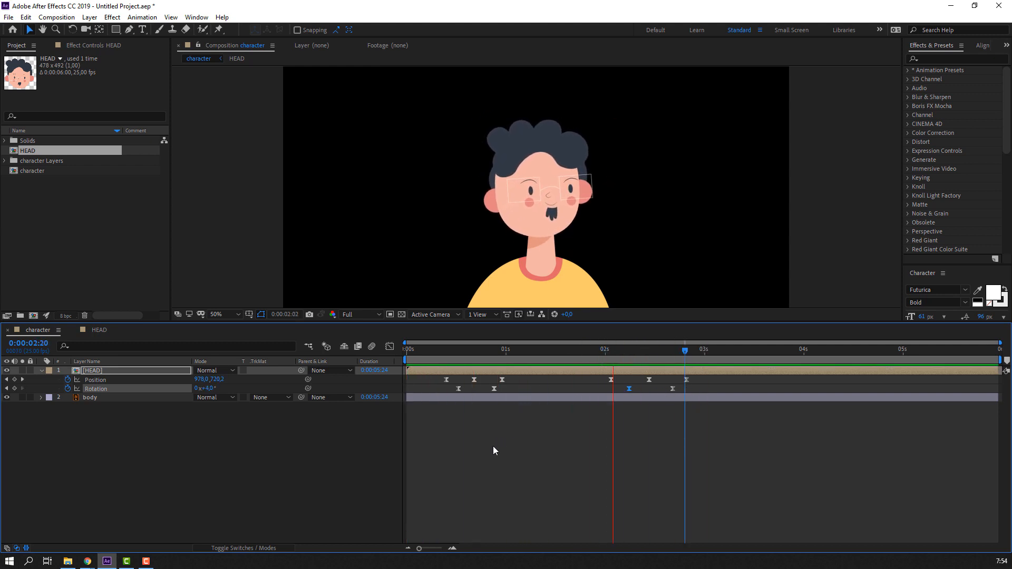
- Match the third head turn's start in the HEAD composition and add a Rotation keyframe to the HEAD layer at 0:00:03:21
{"action": "left_click_drag", "start_coordinate": [685, 350], "coordinate": [784, 353]}
{"action": "double_click", "coordinate": [716, 371]}
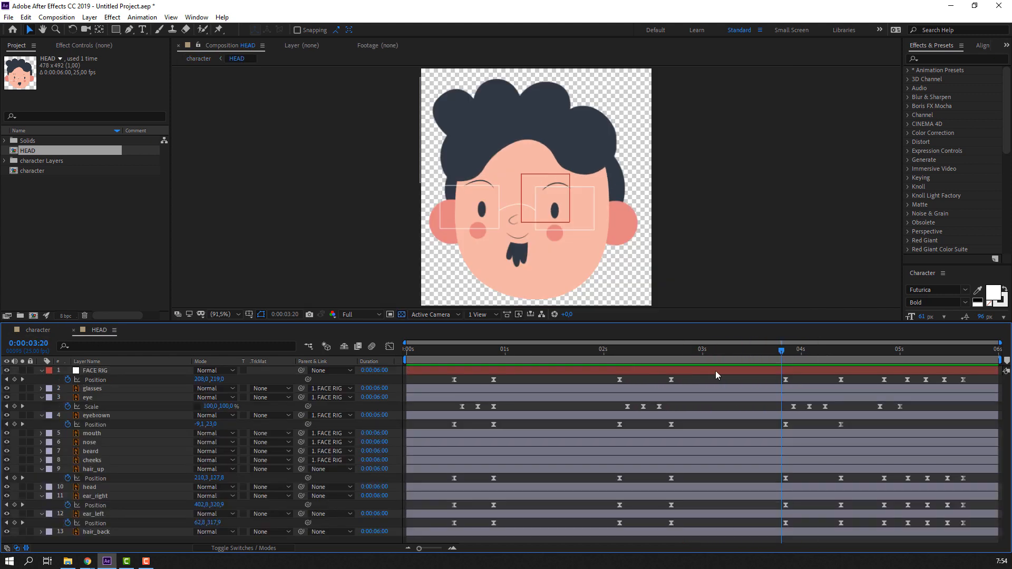
{"action": "left_click", "coordinate": [784, 350]}
{"action": "left_click", "coordinate": [33, 330]}
{"action": "left_click", "coordinate": [52, 434]}
{"action": "left_click", "coordinate": [77, 371]}
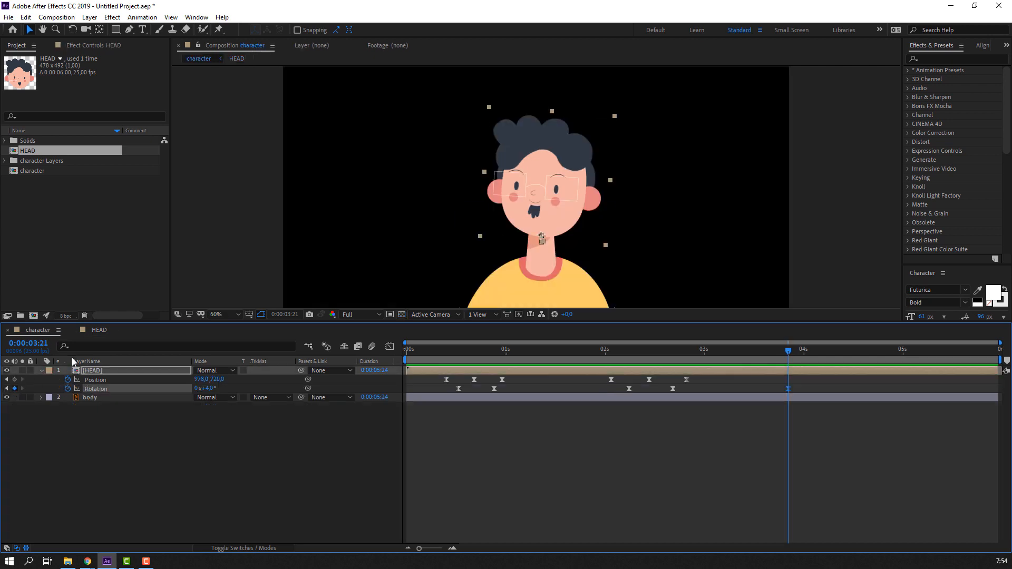
- Set the HEAD layer's Rotation to 0° at 0:00:04:10, matching the end of the third head turn
{"action": "left_click", "coordinate": [98, 331]}
{"action": "left_click", "coordinate": [845, 349]}
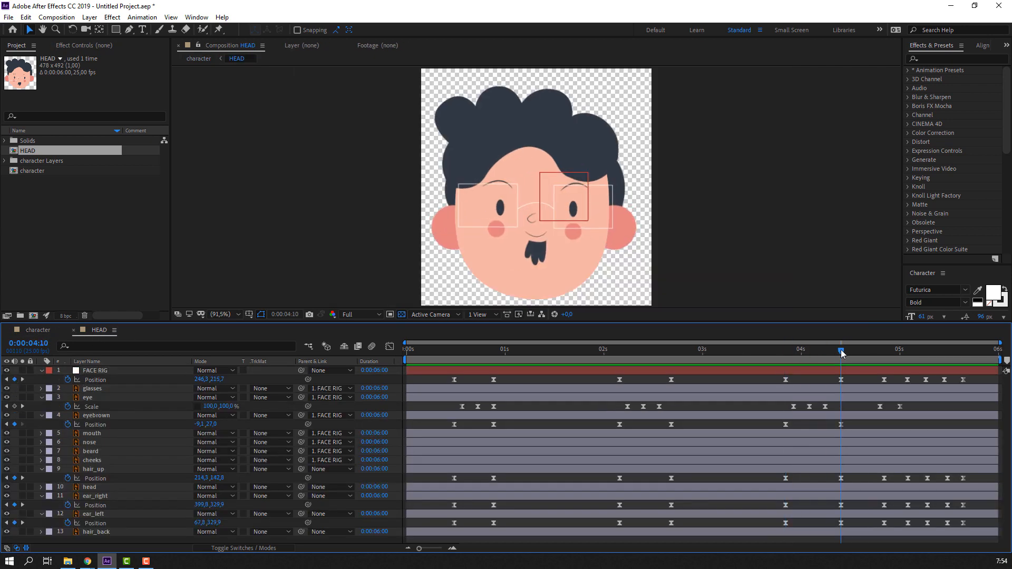
{"action": "left_click", "coordinate": [28, 331]}
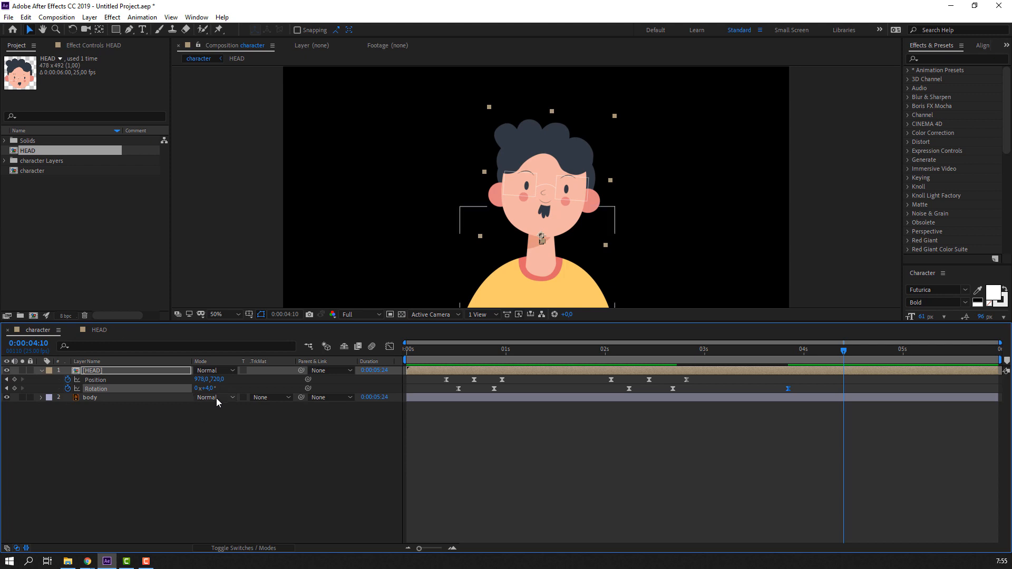
{"action": "left_click_drag", "start_coordinate": [211, 394], "coordinate": [206, 394]}
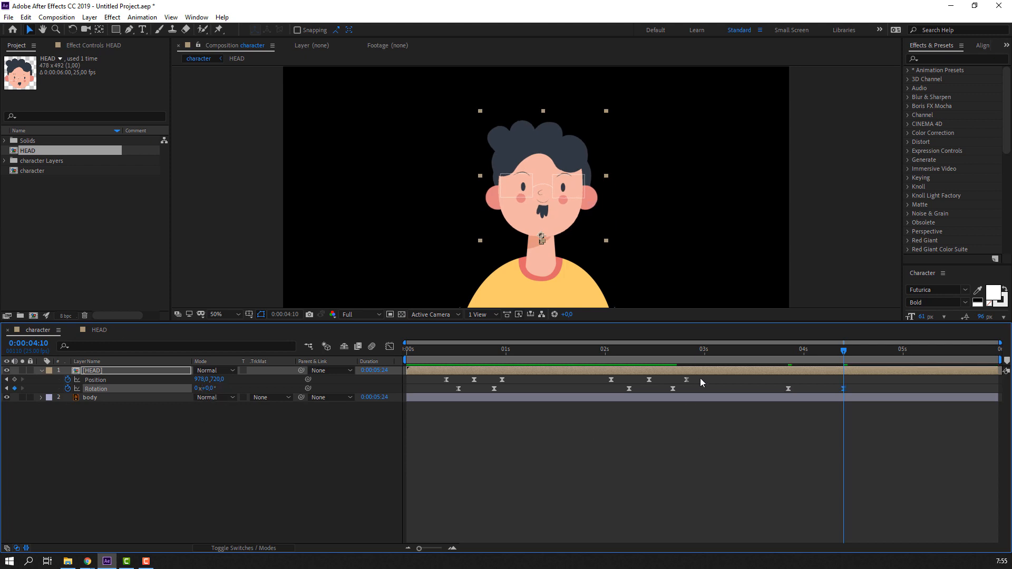
- Copy the first dip's three Position keyframes to span 0:00:03:21 to 0:00:04:10 and preview the animation
{"action": "left_click_drag", "start_coordinate": [523, 378], "coordinate": [442, 378]}
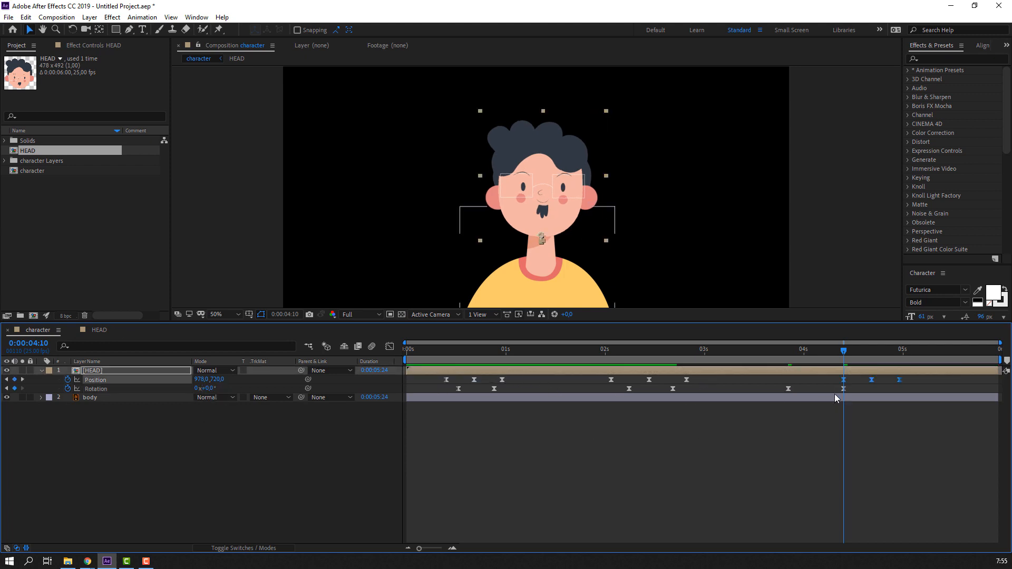
{"action": "left_click_drag", "start_coordinate": [843, 383], "coordinate": [786, 385]}
{"action": "key", "text": "space"}
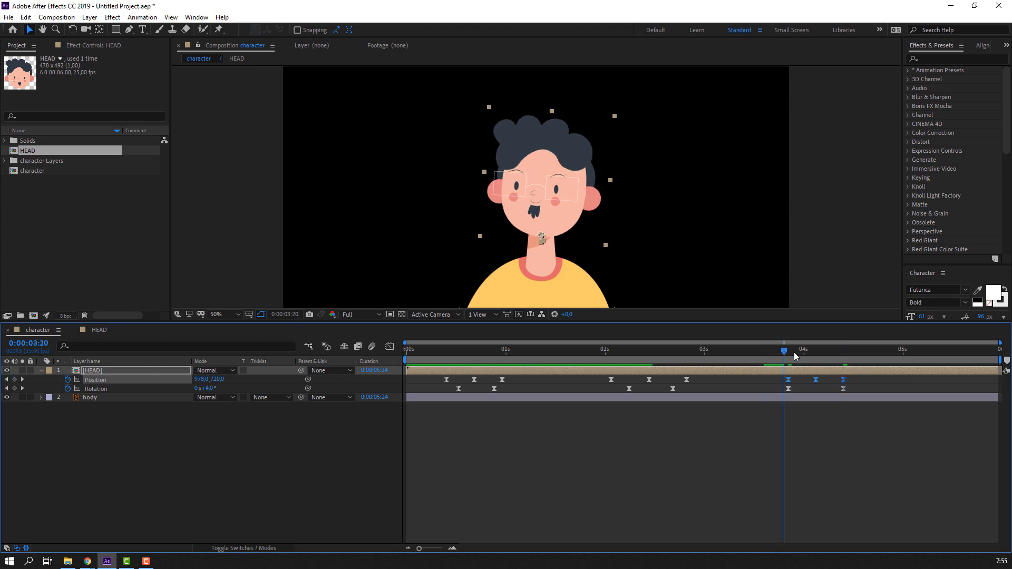
{"action": "left_click", "coordinate": [825, 433]}
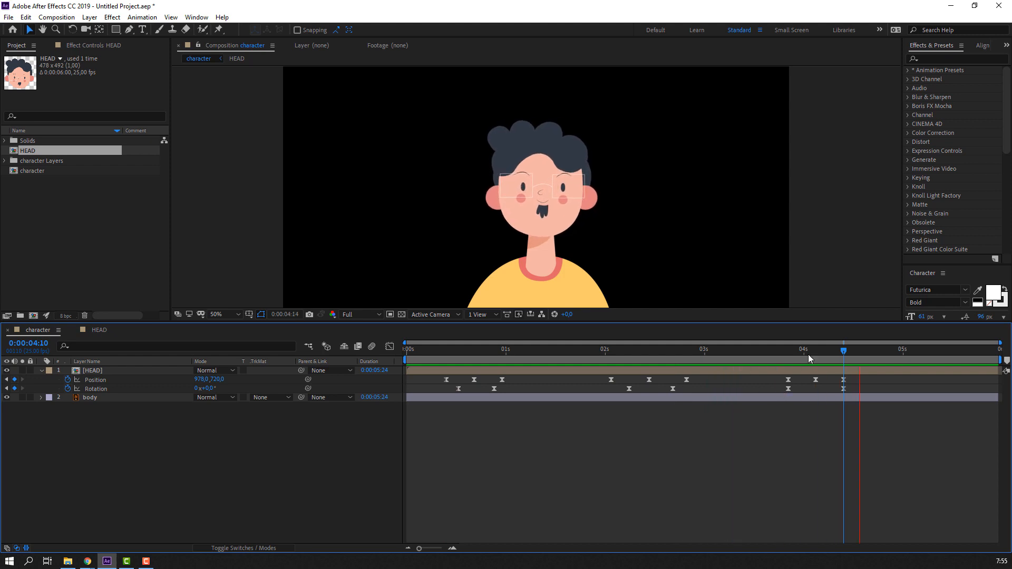
- Trim the work area to start just before the last Rotation keyframe at 0:00:04:10
{"action": "left_click_drag", "start_coordinate": [825, 351], "coordinate": [884, 346]}
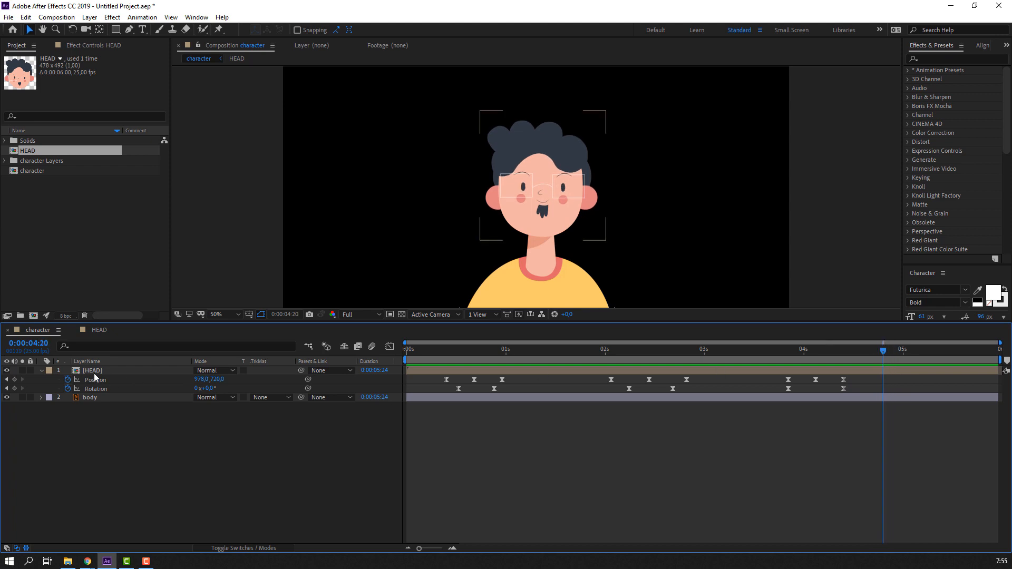
{"action": "left_click", "coordinate": [849, 350]}
{"action": "left_click_drag", "start_coordinate": [404, 366], "coordinate": [832, 369]}
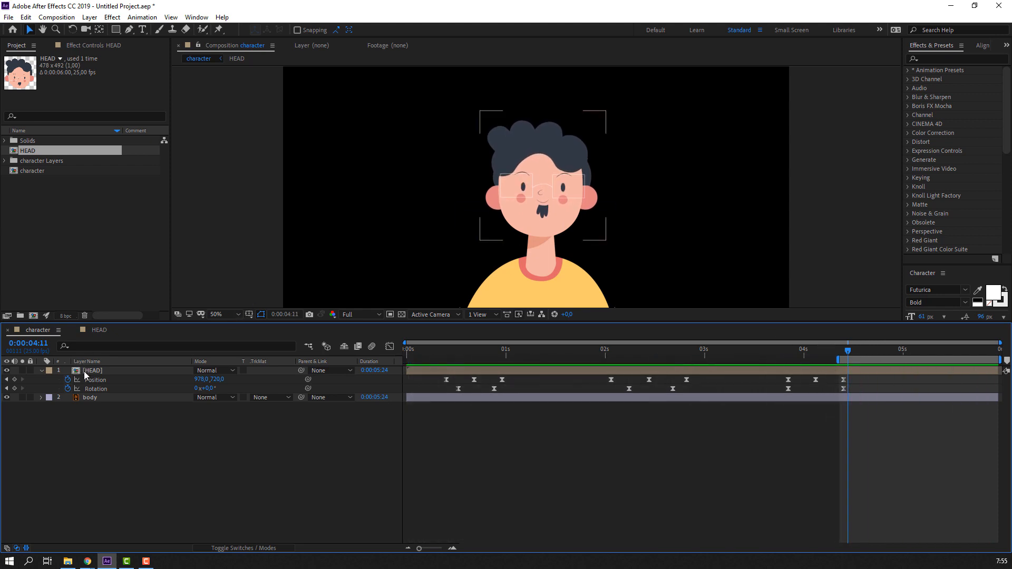
{"action": "left_click", "coordinate": [106, 371]}
{"action": "left_click", "coordinate": [671, 410]}
- Match the nod's start in the HEAD composition and add a Position keyframe to the HEAD layer at 0:00:04:21
{"action": "left_click", "coordinate": [846, 350]}
{"action": "left_click_drag", "start_coordinate": [848, 350], "coordinate": [887, 350]}
{"action": "left_click", "coordinate": [104, 333]}
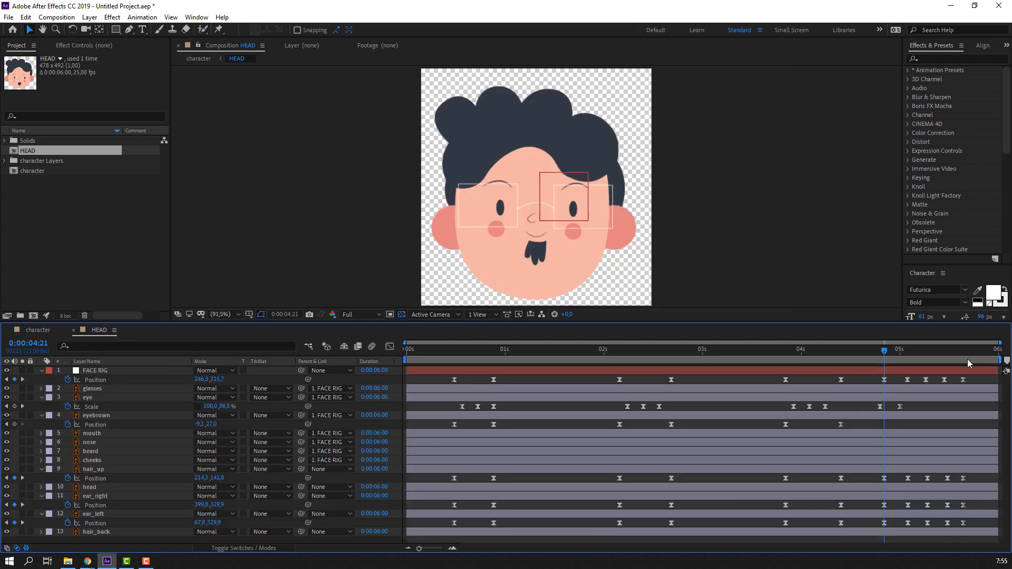
{"action": "left_click", "coordinate": [44, 331]}
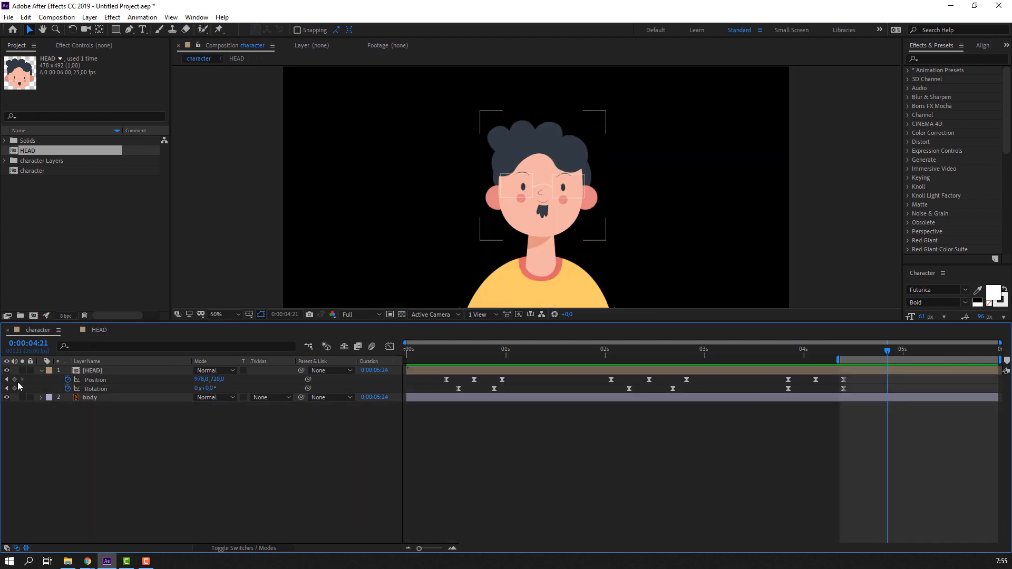
{"action": "left_click", "coordinate": [14, 380]}
- Lower the HEAD layer at 0:00:05:02, matching the lowest point of the first nod in the HEAD composition
{"action": "left_click", "coordinate": [103, 334]}
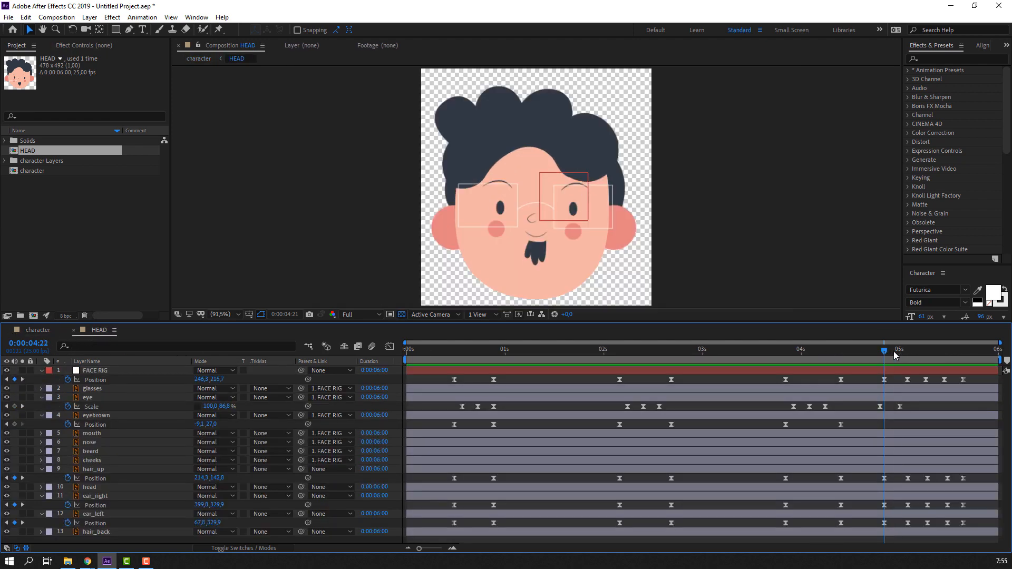
{"action": "left_click_drag", "start_coordinate": [894, 355], "coordinate": [909, 358]}
{"action": "left_click", "coordinate": [38, 330]}
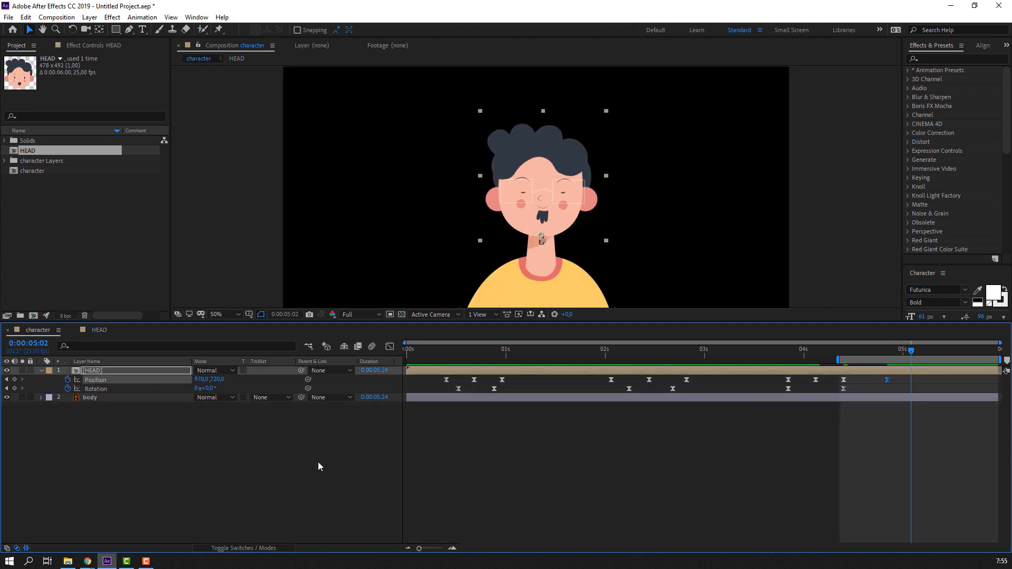
{"action": "key", "text": "shift+Down"}
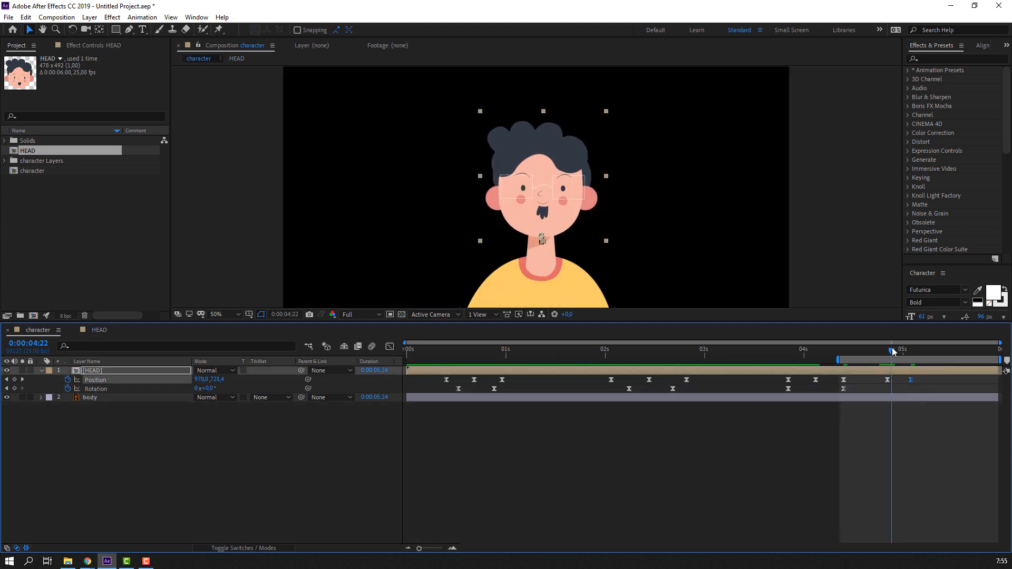
- Raise the HEAD layer to Position 978, 720 at 0:00:05:07, matching the nod's upper keyframe in the HEAD composition
{"action": "left_click", "coordinate": [914, 351]}
{"action": "left_click", "coordinate": [98, 331]}
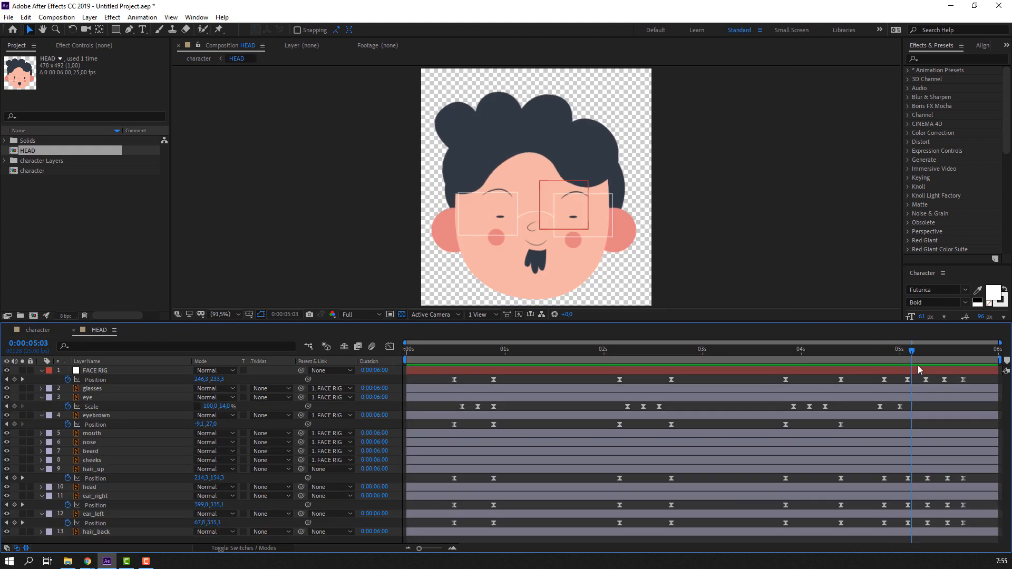
{"action": "left_click_drag", "start_coordinate": [914, 353], "coordinate": [928, 354]}
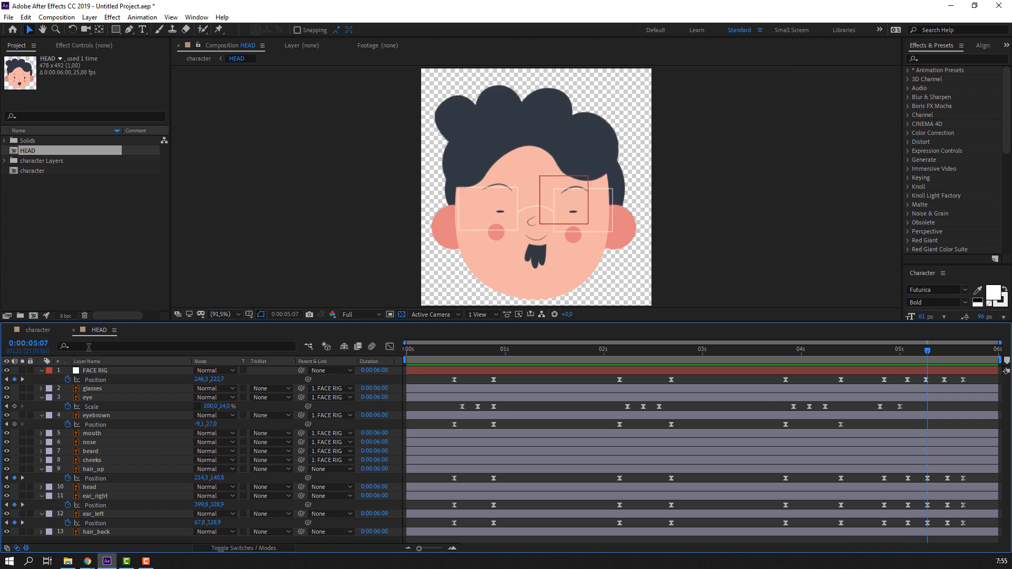
{"action": "left_click", "coordinate": [38, 330]}
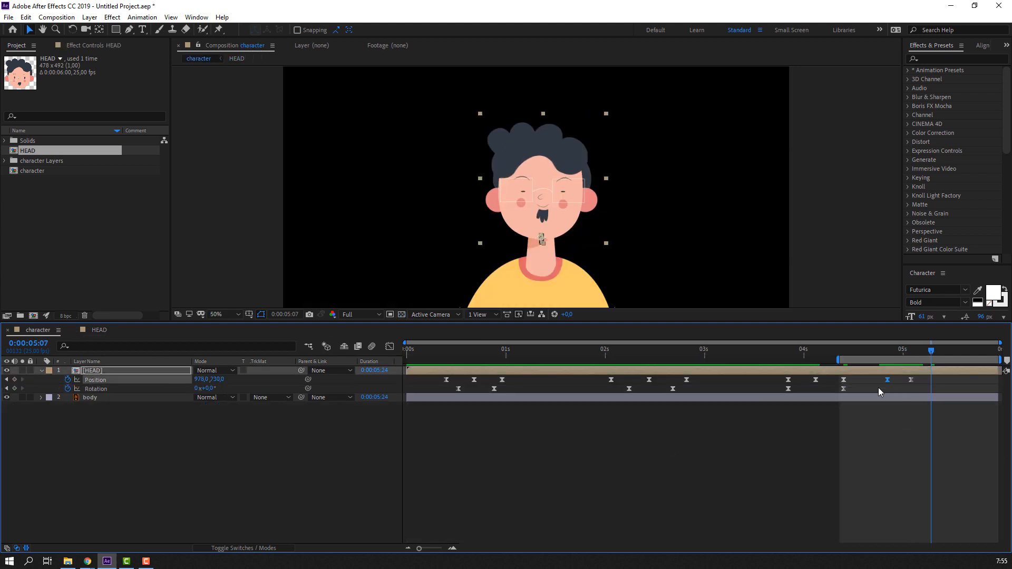
{"action": "key", "text": "shift+Up"}
- Lower the HEAD layer to Position 978, 730 at 0:00:05:11, matching the second downward nod in the HEAD composition
{"action": "left_click", "coordinate": [99, 332]}
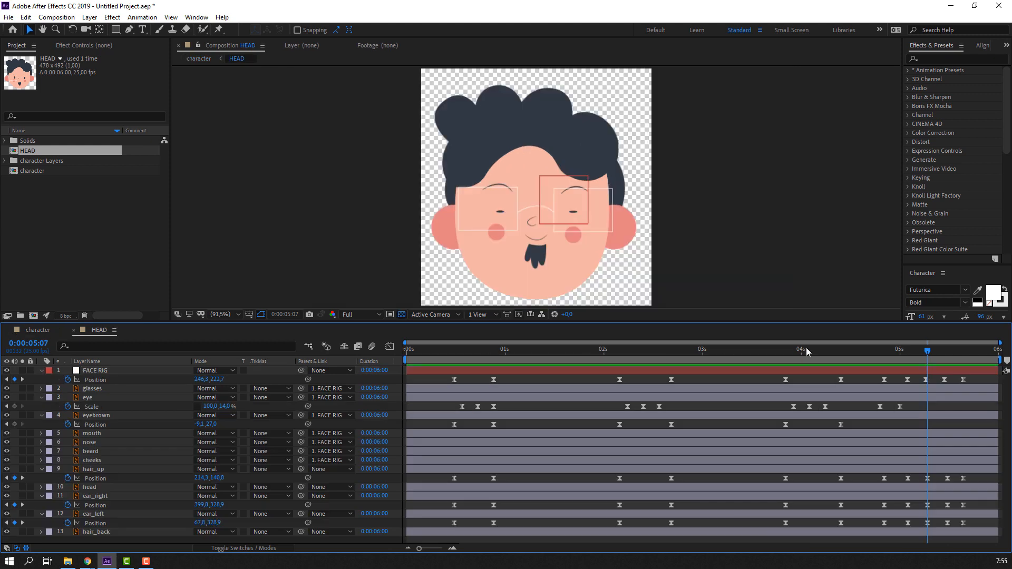
{"action": "left_click", "coordinate": [943, 350]}
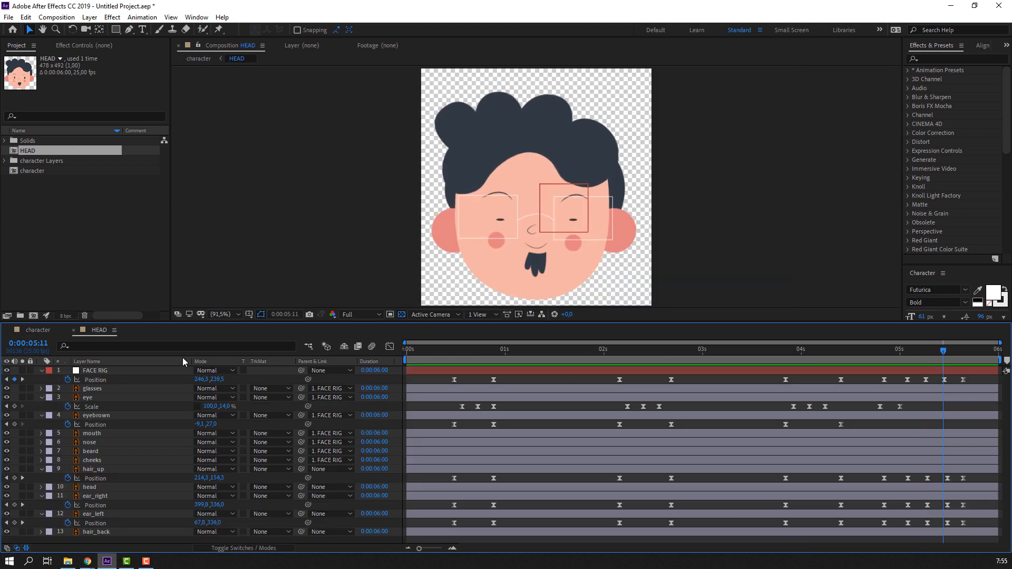
{"action": "left_click", "coordinate": [42, 332]}
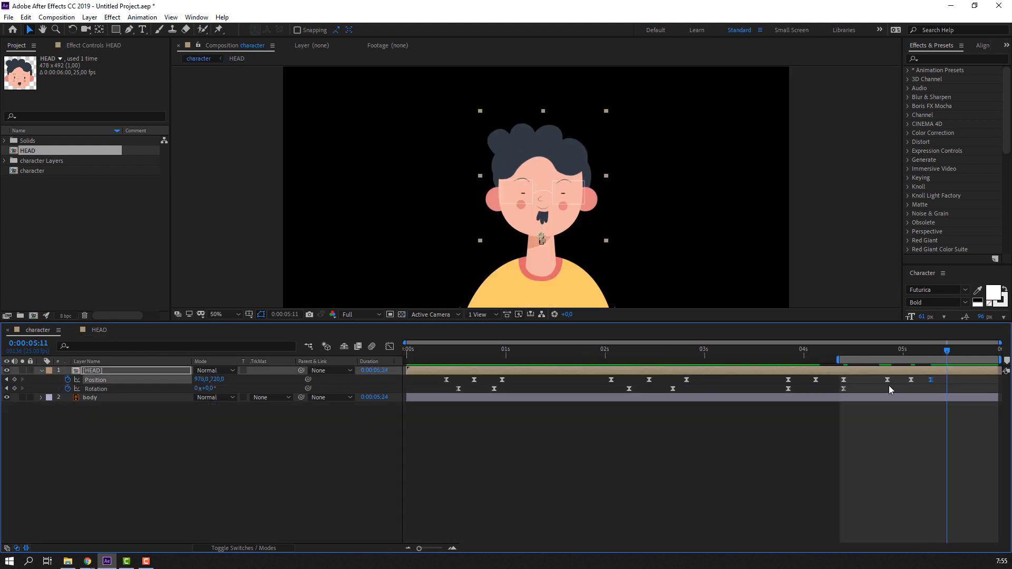
{"action": "left_click", "coordinate": [915, 381]}
{"action": "key", "text": "shift+Down"}
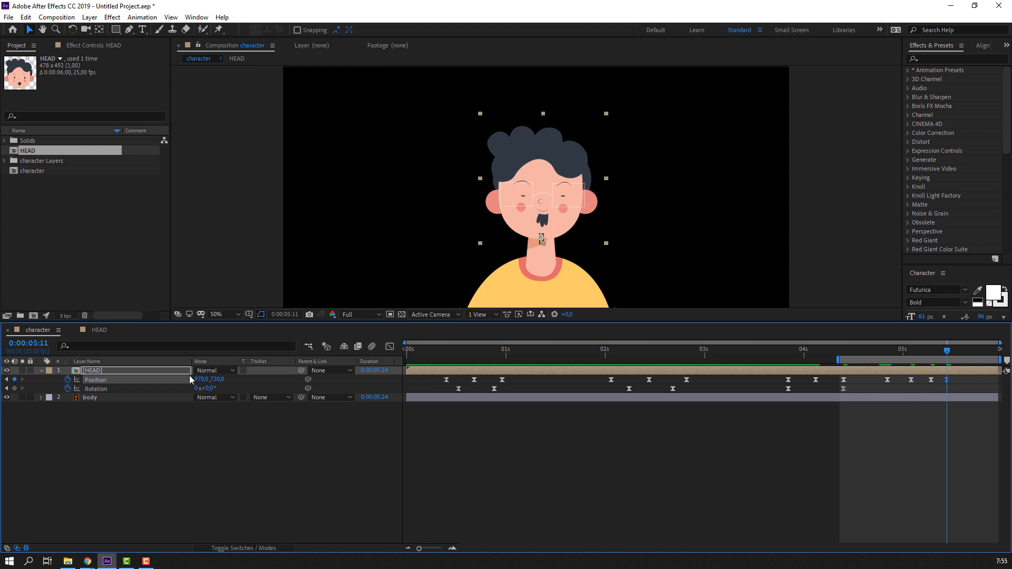
- Match the nod's end in the HEAD composition and copy the HEAD layer's raised Position keyframe from 0:00:05:07 to 0:00:05:16
{"action": "left_click", "coordinate": [99, 330]}
{"action": "left_click", "coordinate": [963, 354]}
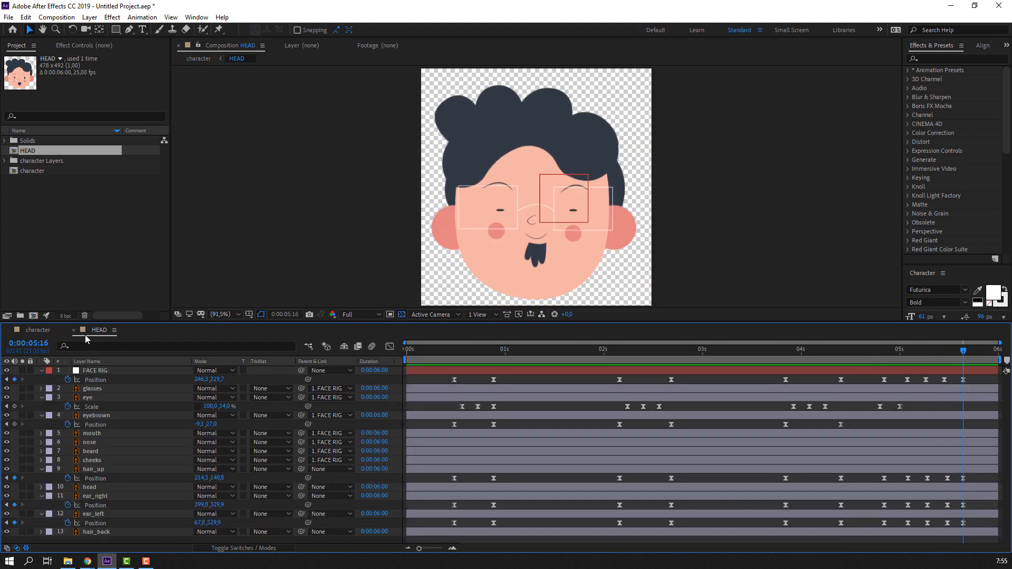
{"action": "left_click", "coordinate": [52, 331]}
{"action": "left_click", "coordinate": [923, 380]}
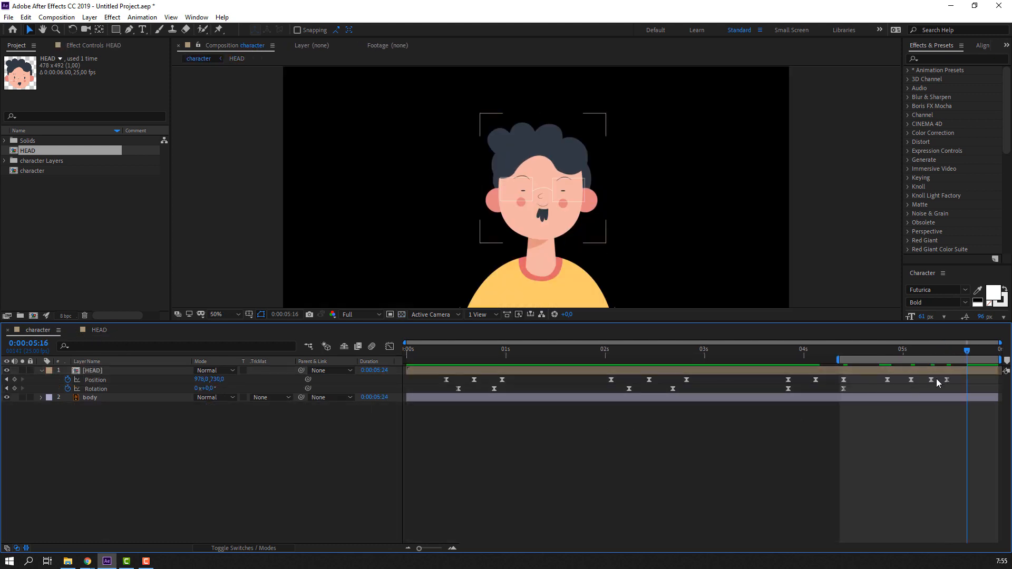
{"action": "left_click_drag", "start_coordinate": [938, 378], "coordinate": [922, 390]}
{"action": "key", "text": "ctrl+c"}
{"action": "key", "text": "ctrl+v"}
- Preview the nods and extend the work area back to the start of the composition
{"action": "left_click", "coordinate": [919, 412]}
{"action": "key", "text": "space"}
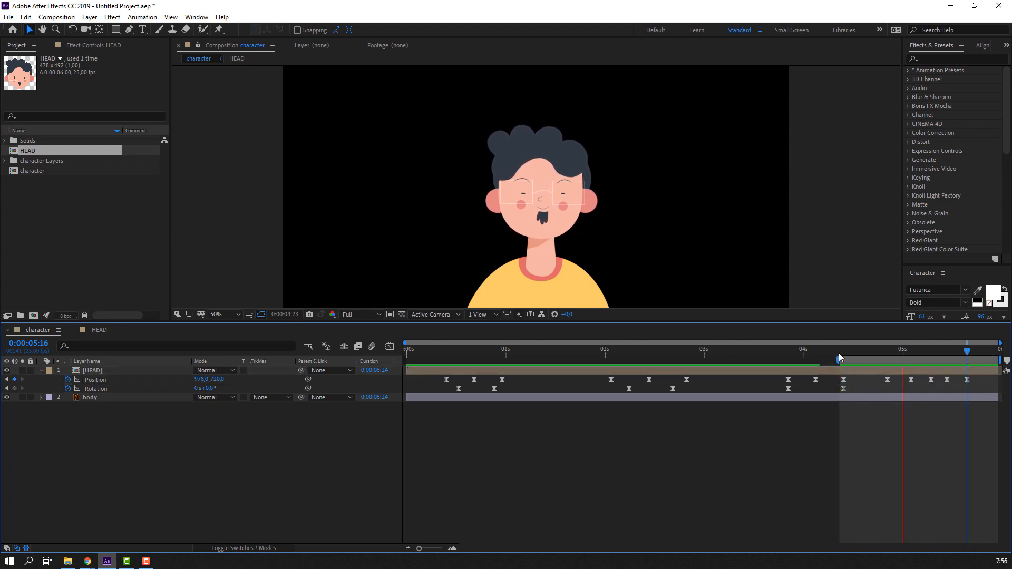
{"action": "left_click_drag", "start_coordinate": [840, 354], "coordinate": [445, 347]}
- Add a 100% Scale keyframe to the HEAD layer aligned with its first Rotation keyframe, and set the time to 0:00:00:17
{"action": "left_click", "coordinate": [441, 350]}
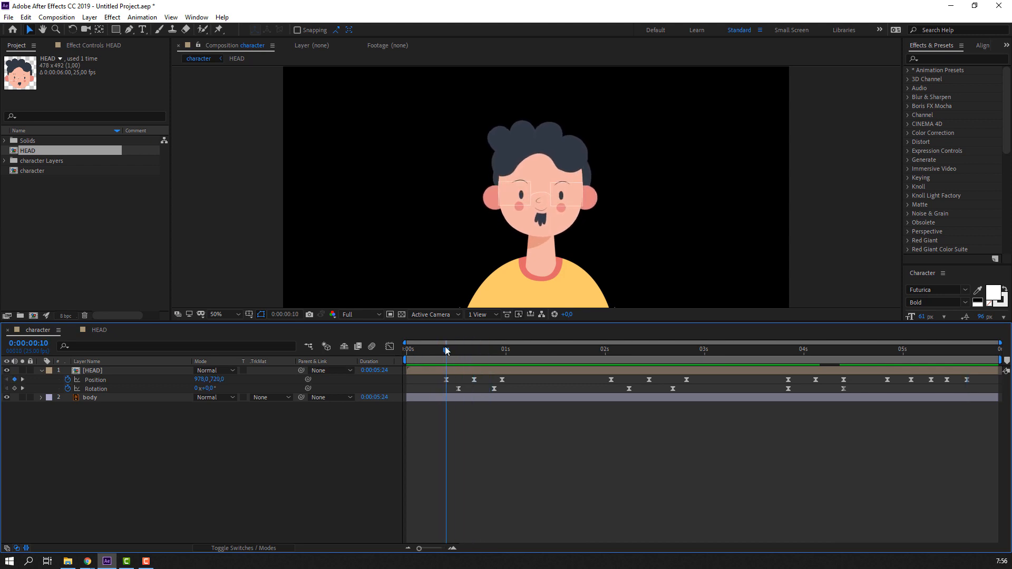
{"action": "left_click", "coordinate": [99, 370]}
{"action": "key", "text": "shift+s"}
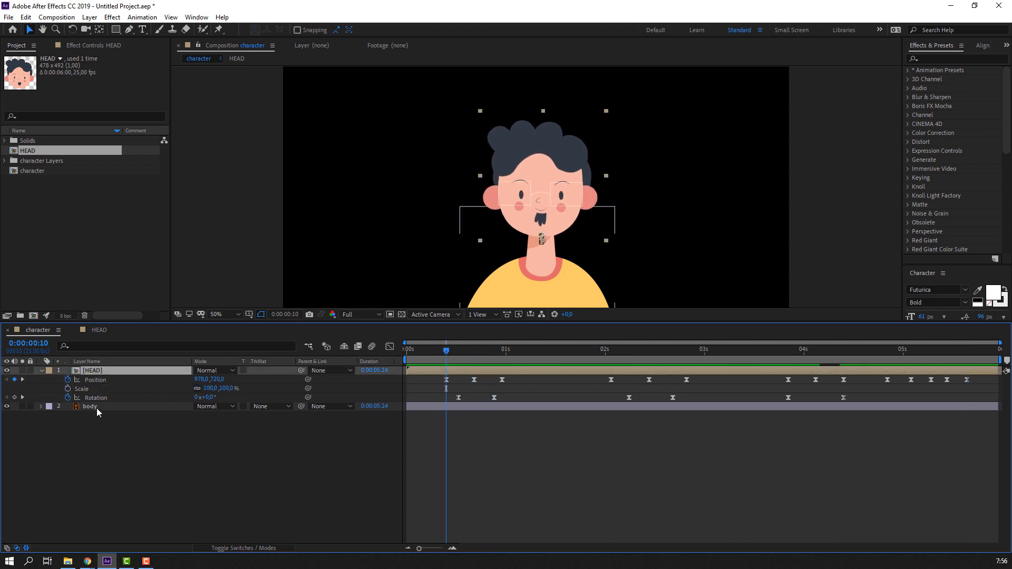
{"action": "left_click", "coordinate": [68, 389]}
{"action": "left_click_drag", "start_coordinate": [447, 388], "coordinate": [458, 388]}
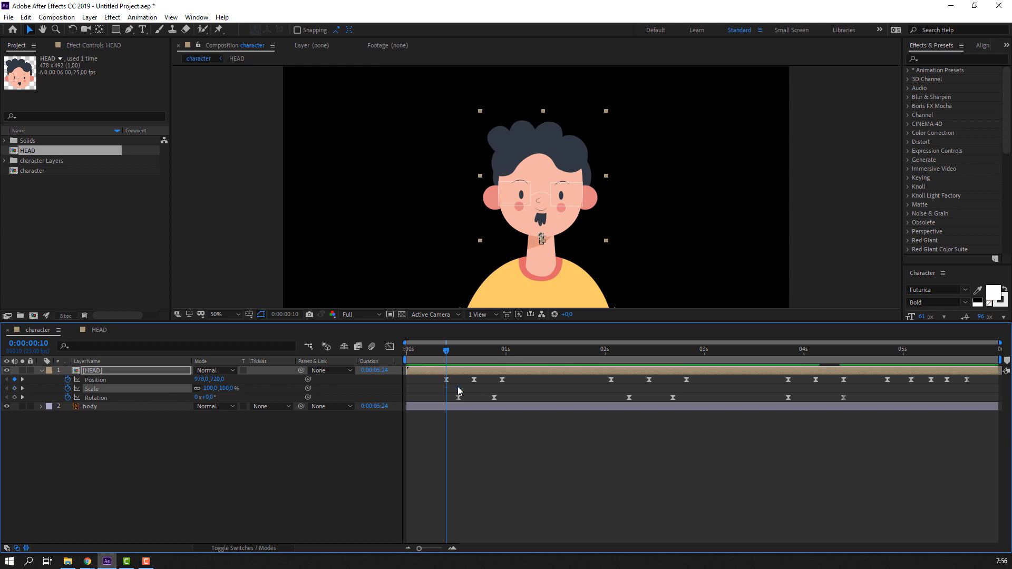
{"action": "left_click", "coordinate": [473, 356]}
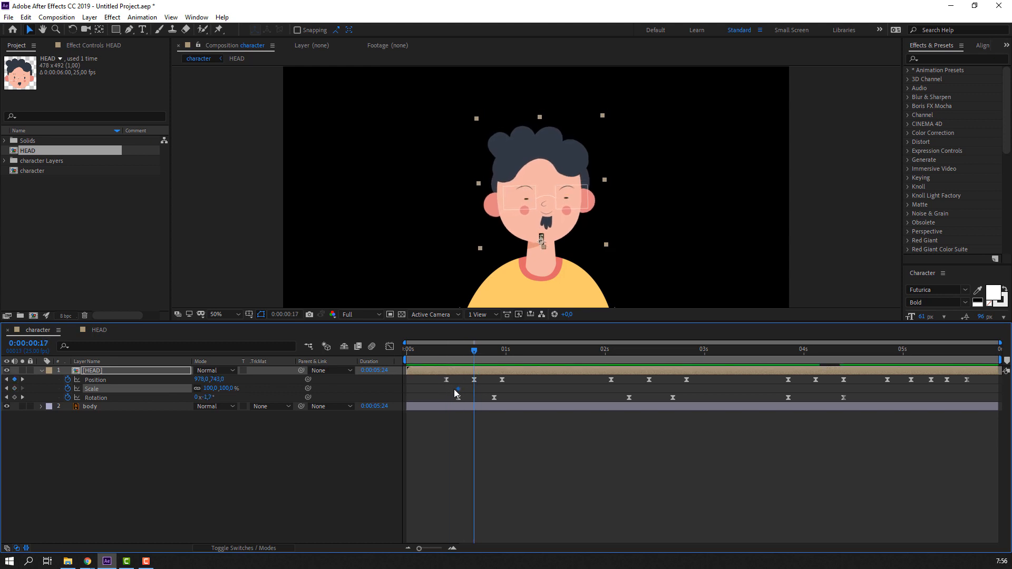
{"action": "left_click", "coordinate": [273, 442]}
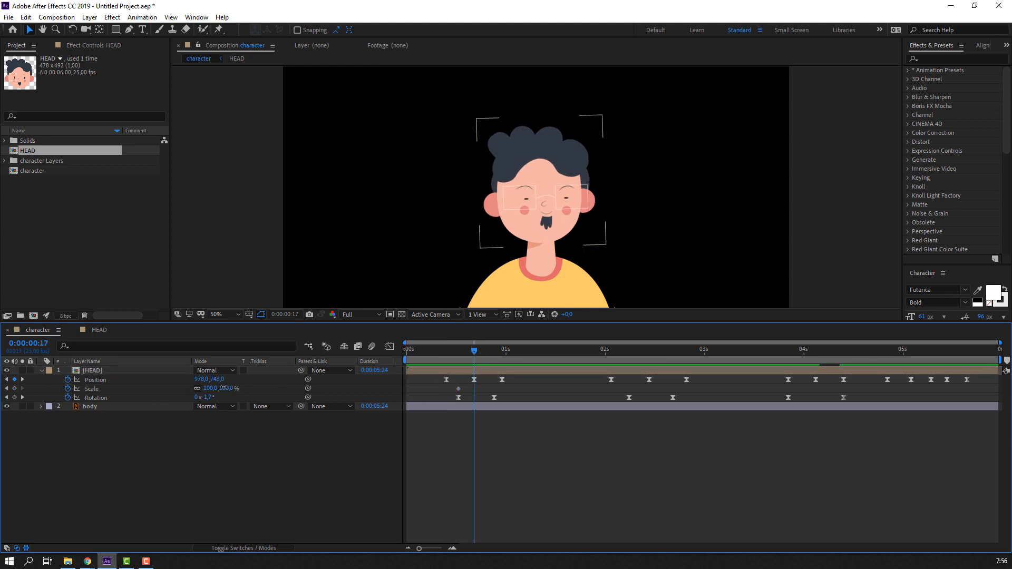
- Try scaling the HEAD layer uniformly to 95% at 0:00:00:17 and undo it
{"action": "left_click", "coordinate": [224, 388]}
{"action": "type", "text": "95"}
{"action": "key", "text": "Return"}
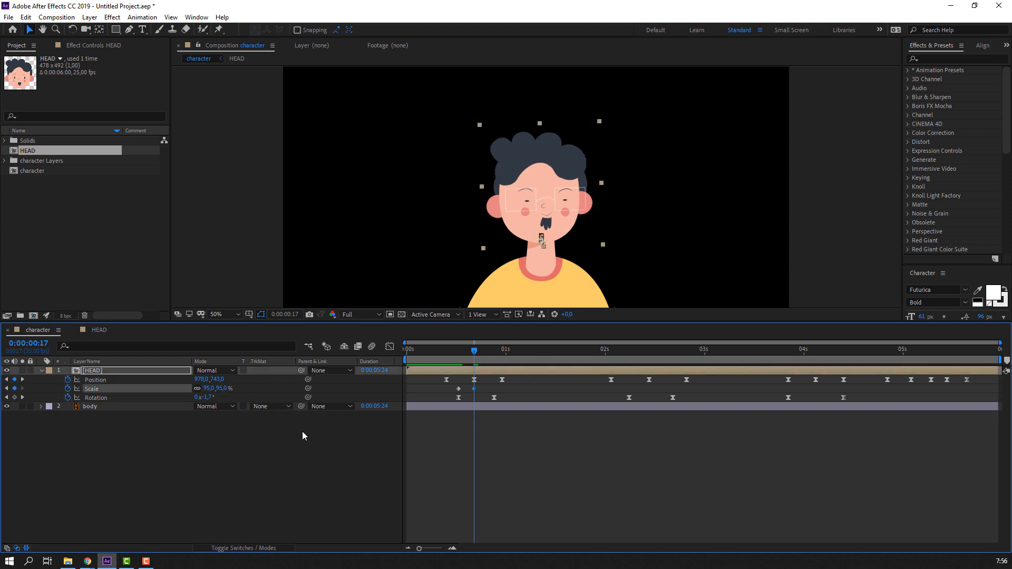
{"action": "left_click", "coordinate": [303, 436]}
{"action": "key", "text": "ctrl+z"}
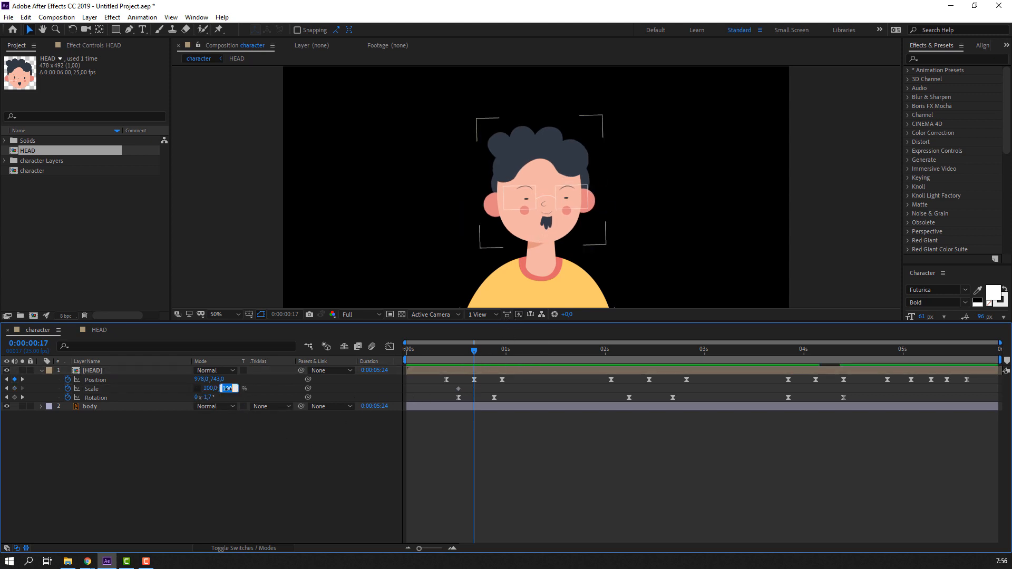
- Squash the HEAD layer at 0:00:00:17 by unlinking its Scale proportions and setting only the vertical Scale to 95%
{"action": "key", "text": "Return"}
{"action": "left_click_drag", "start_coordinate": [426, 354], "coordinate": [473, 359]}
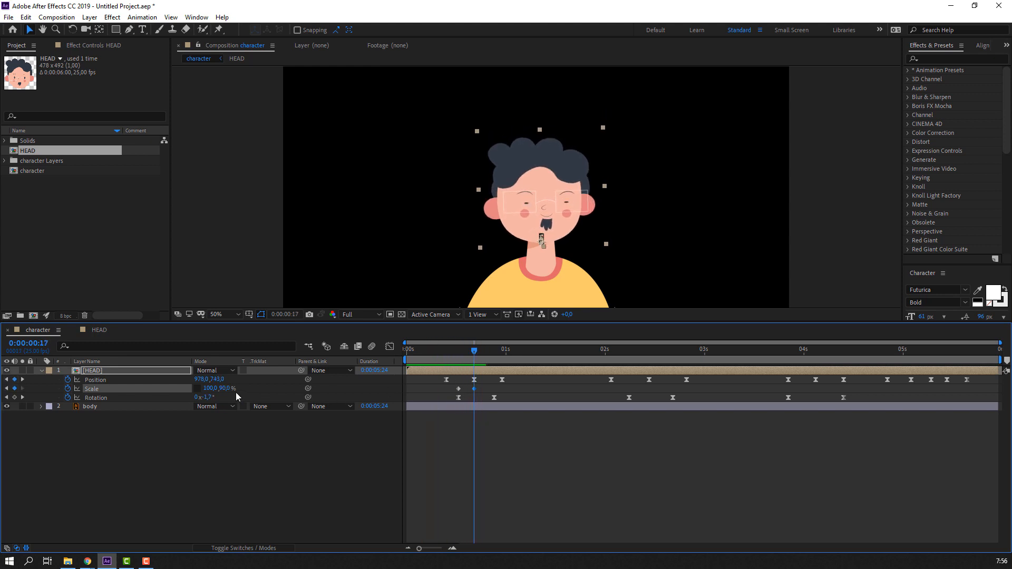
{"action": "type", "text": "95"}
{"action": "key", "text": "Return"}
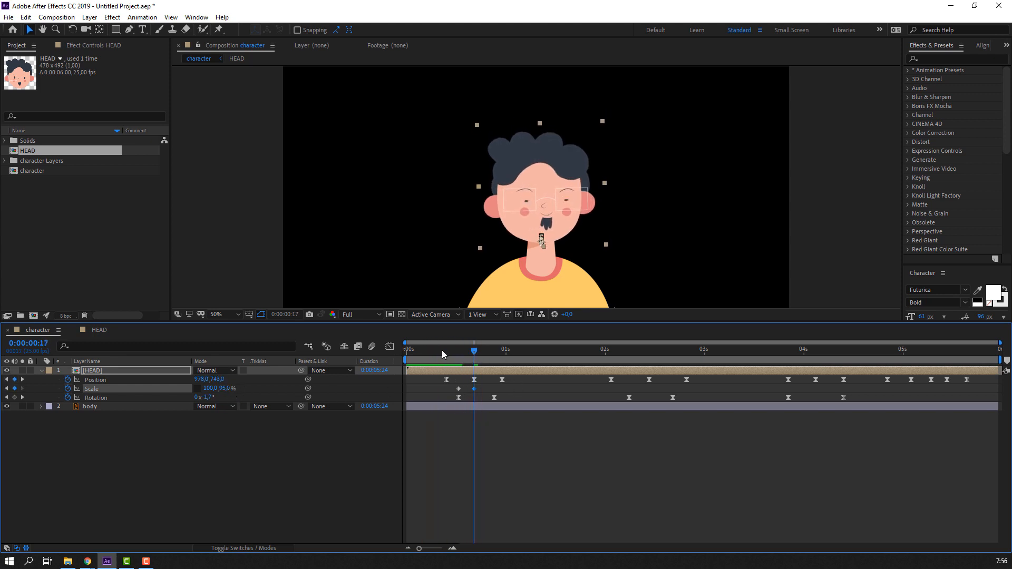
- Copy the HEAD layer's first Scale keyframe to 0:00:00:22 and preview the squash
{"action": "left_click_drag", "start_coordinate": [438, 351], "coordinate": [496, 362]}
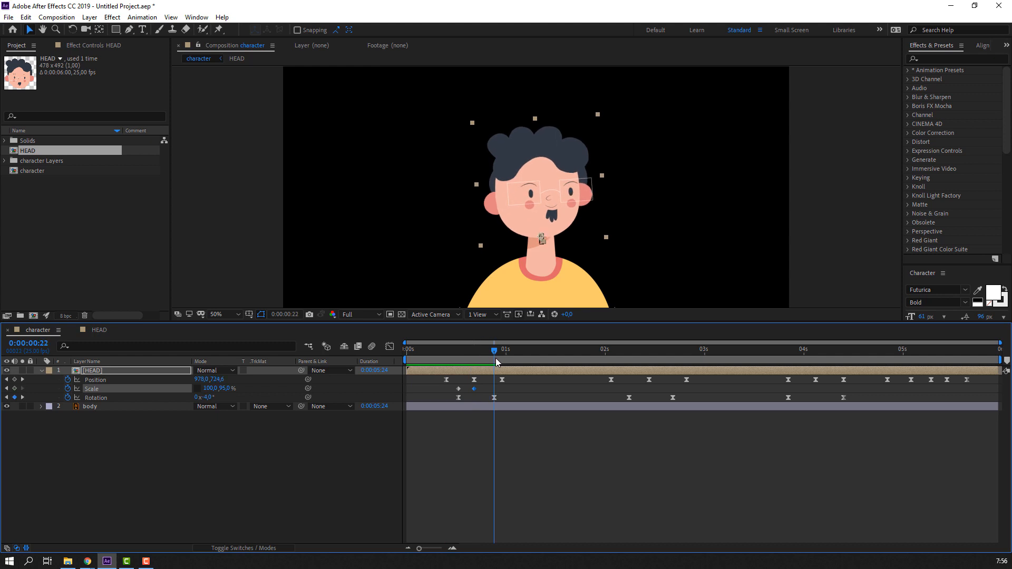
{"action": "left_click", "coordinate": [460, 389]}
{"action": "key", "text": "ctrl+c"}
{"action": "key", "text": "ctrl+v"}
{"action": "left_click", "coordinate": [503, 421]}
{"action": "key", "text": "space"}
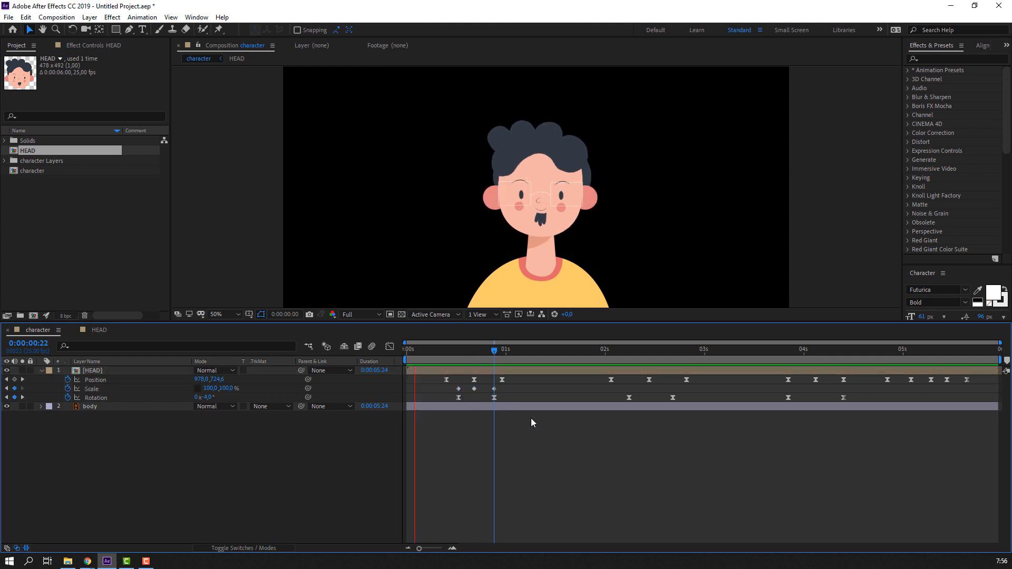
{"action": "key", "text": "space"}
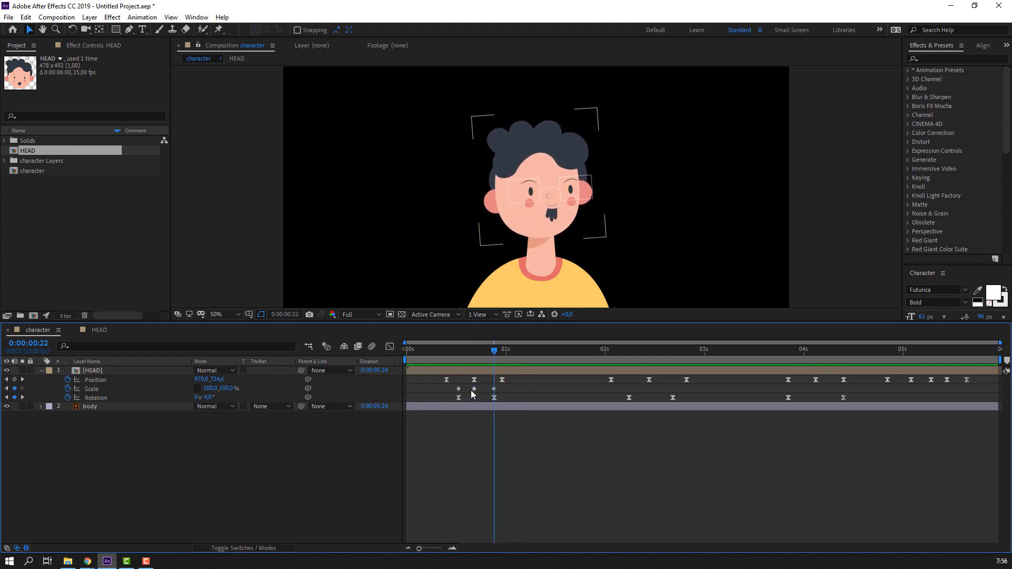
- Apply Easy Ease to the HEAD layer's three Scale keyframes and preview the motion
{"action": "left_click_drag", "start_coordinate": [474, 389], "coordinate": [452, 394]}
{"action": "right_click", "coordinate": [457, 392]}
{"action": "mouse_move", "coordinate": [510, 520]}
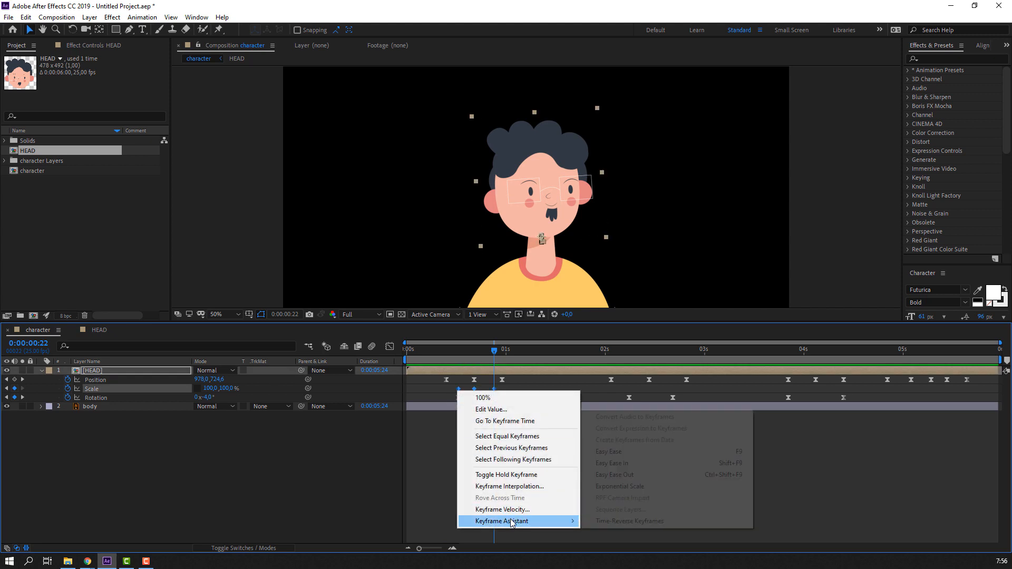
{"action": "left_click", "coordinate": [610, 452]}
{"action": "key", "text": "space"}
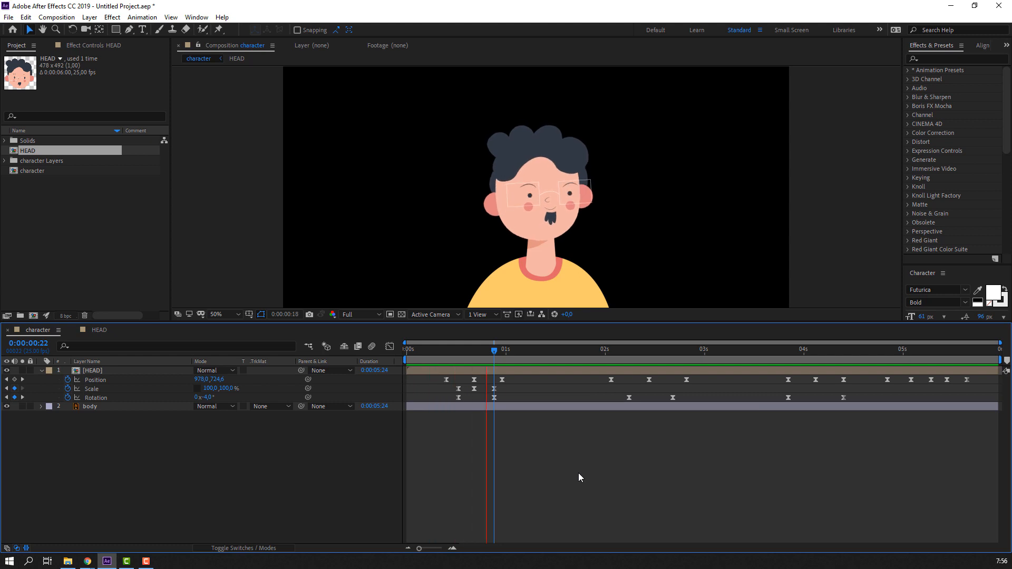
- Copy the three Scale keyframes to the second dip, aligning the squashed keyframe with the dip's lowest Position keyframe
{"action": "left_click_drag", "start_coordinate": [504, 393], "coordinate": [442, 388]}
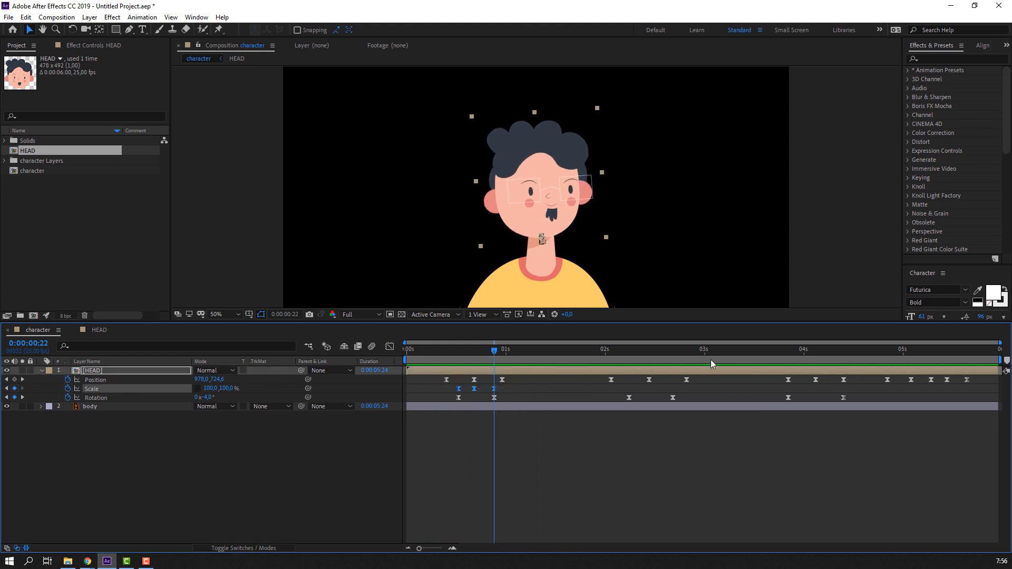
{"action": "left_click", "coordinate": [626, 353]}
{"action": "key", "text": "ctrl+v"}
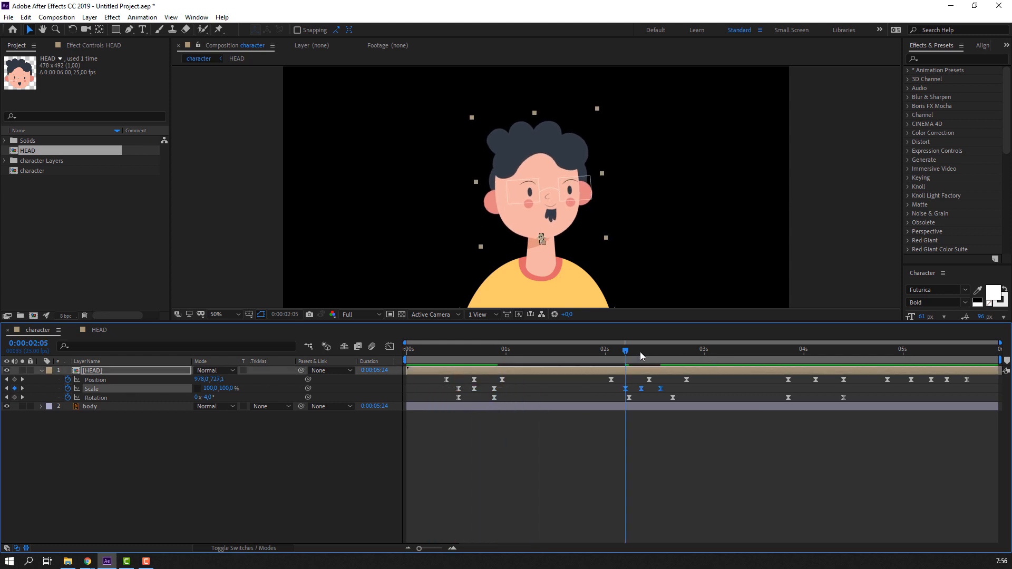
{"action": "left_click", "coordinate": [660, 394]}
{"action": "mouse_move", "coordinate": [668, 387]}
{"action": "left_mouse_down"}
{"action": "mouse_move", "coordinate": [614, 392]}
{"action": "mouse_move", "coordinate": [650, 389]}
{"action": "left_mouse_up"}
- Paste the squash's Scale keyframes onto the dip near 0:00:03:22, shift them slightly later, and preview the animation
{"action": "left_click_drag", "start_coordinate": [627, 354], "coordinate": [792, 365]}
{"action": "key", "text": "ctrl+v"}
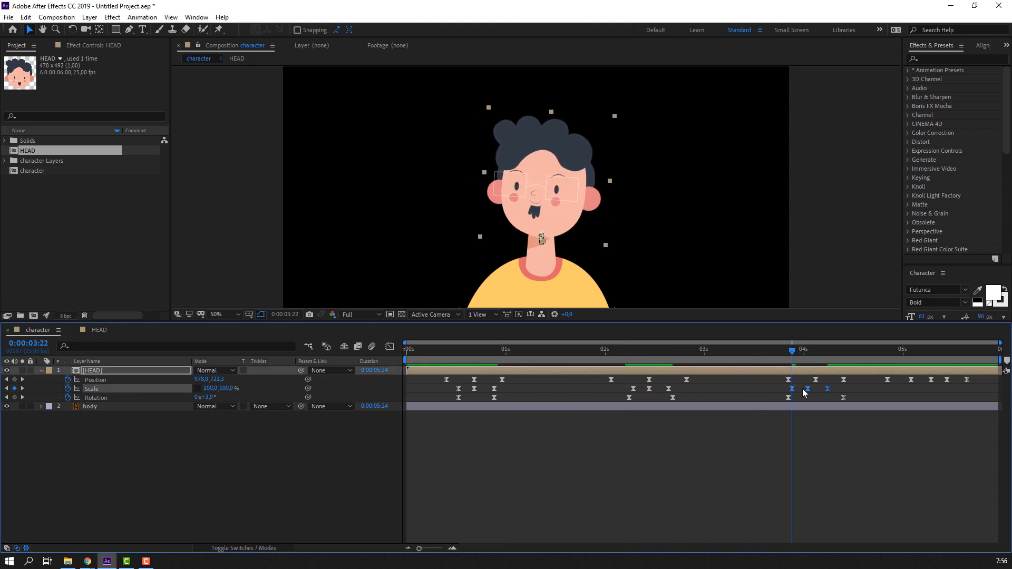
{"action": "left_click", "coordinate": [802, 438]}
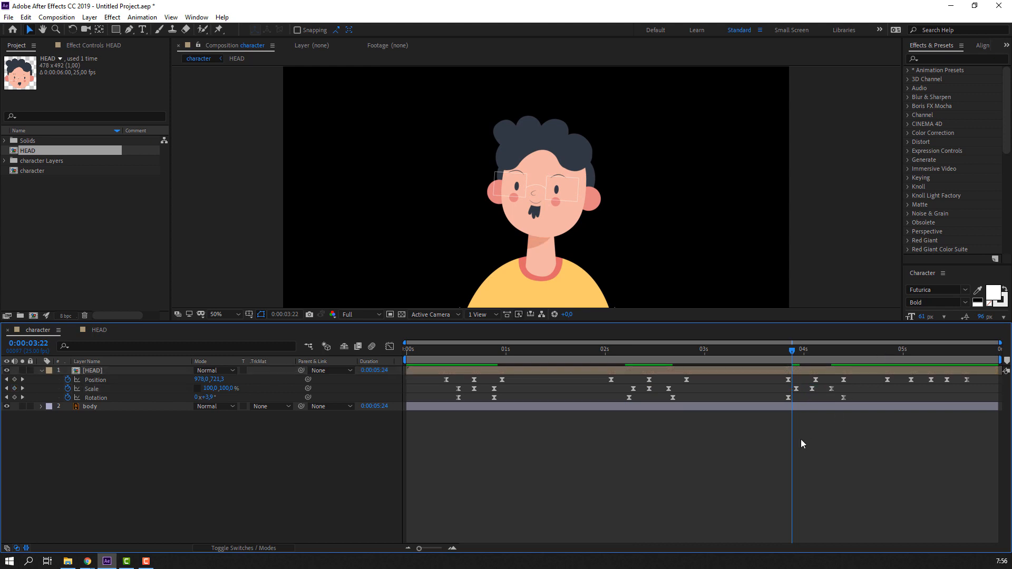
{"action": "key", "text": "space"}
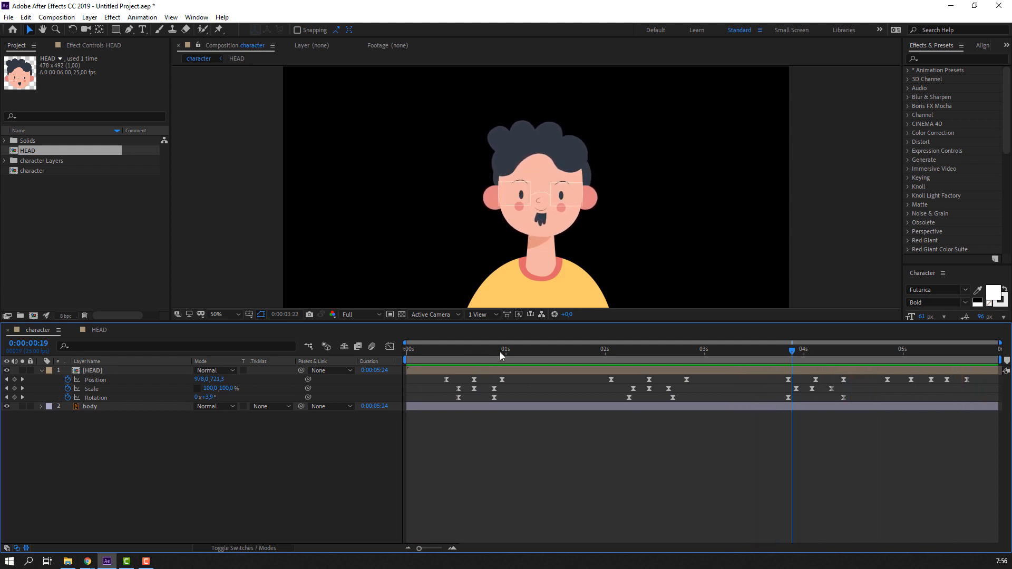
- Collapse the HEAD layer and create a 1920 x 1080 solid named BG behind the character
{"action": "key", "text": "Home"}
{"action": "left_click", "coordinate": [42, 370]}
{"action": "right_click", "coordinate": [113, 450]}
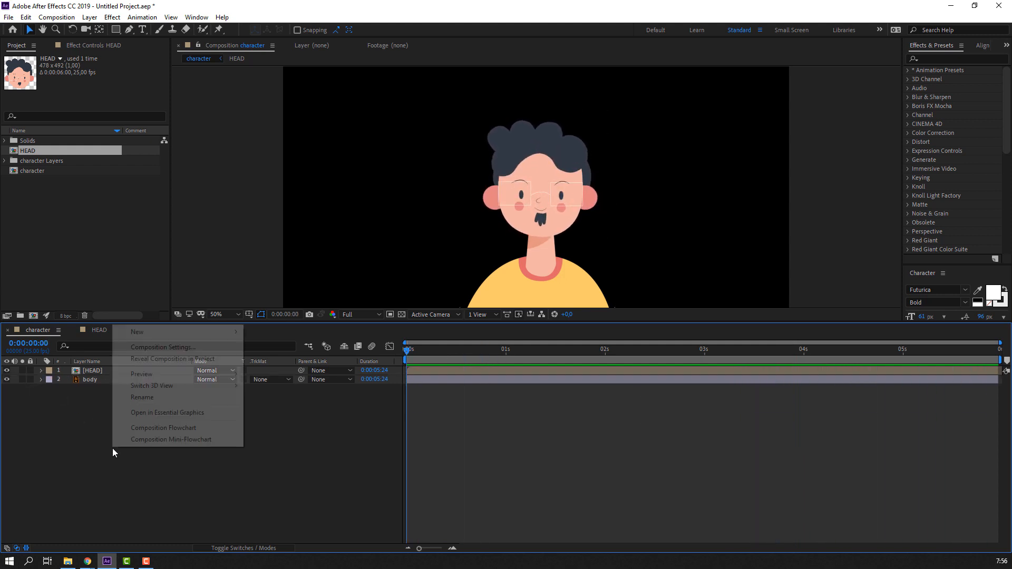
{"action": "mouse_move", "coordinate": [228, 334]}
{"action": "left_click", "coordinate": [290, 361]}
{"action": "type", "text": "B"}
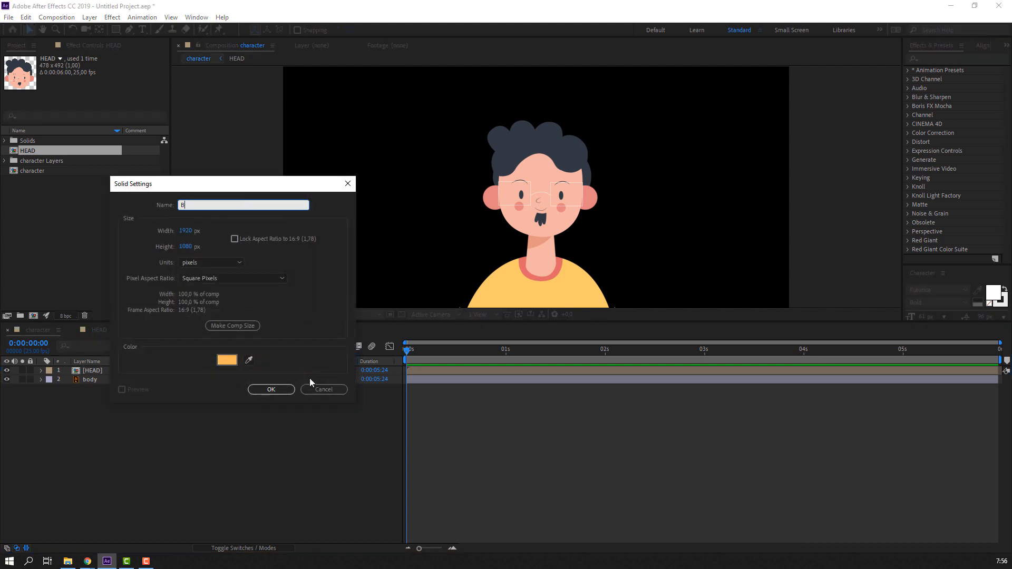
{"action": "type", "text": "G"}
{"action": "left_click", "coordinate": [271, 389]}
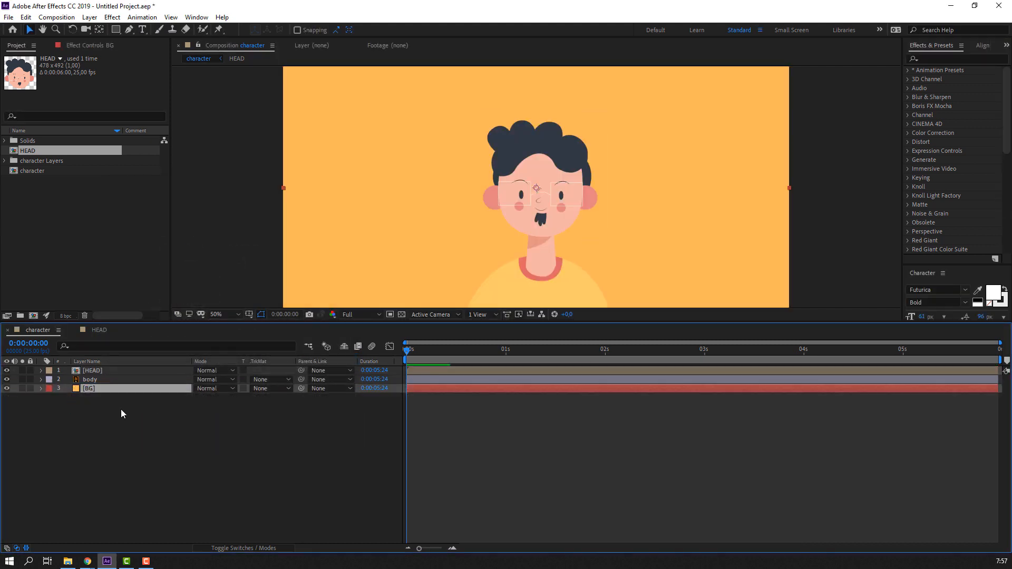
- Find the Fill effect and apply it to the BG layer
{"action": "left_click", "coordinate": [943, 58]}
{"action": "type", "text": "fill"}
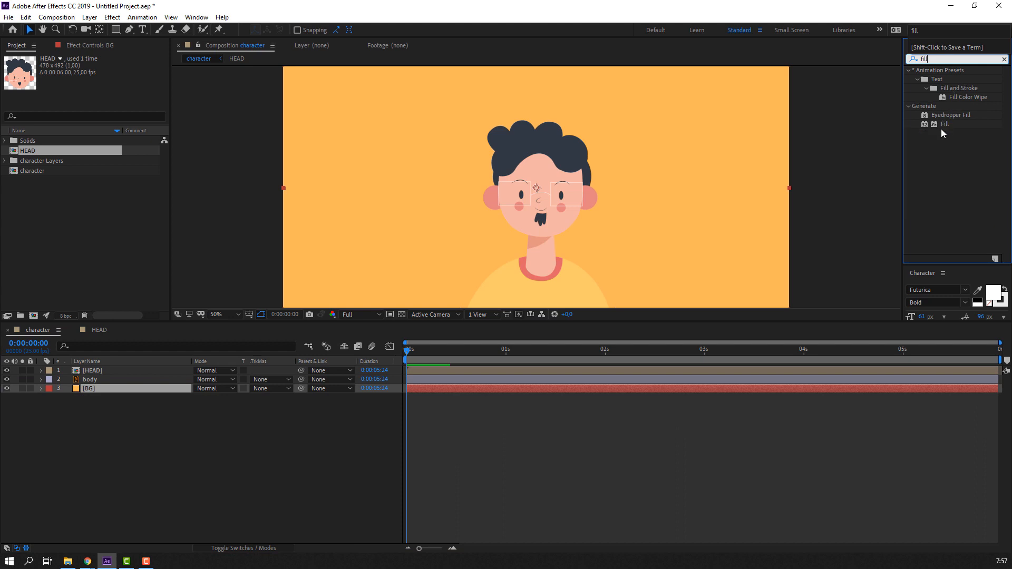
{"action": "left_click_drag", "start_coordinate": [946, 124], "coordinate": [99, 393]}
- Set the BG layer's Fill color to the pale cream FFF3E9
{"action": "left_click", "coordinate": [99, 96]}
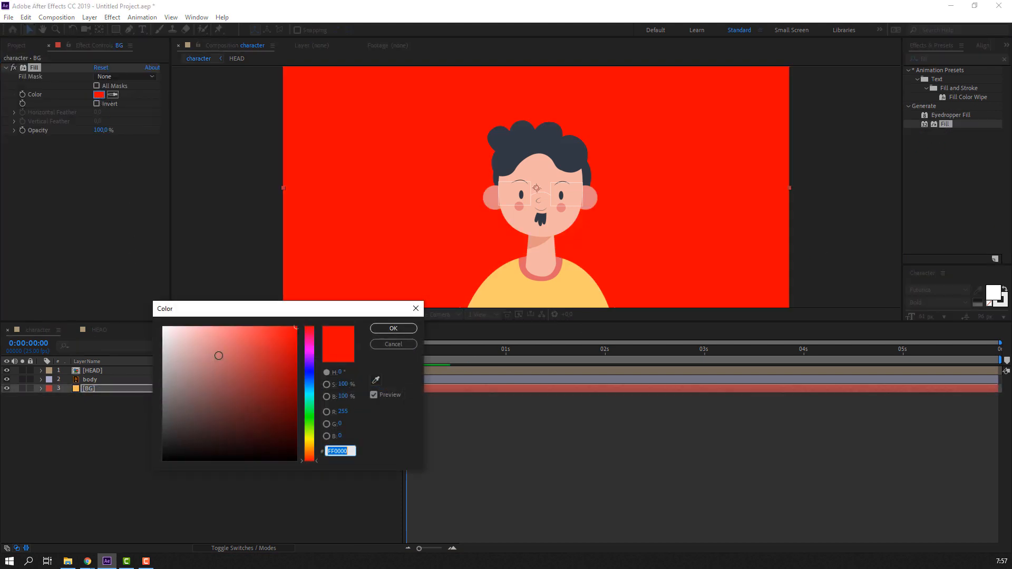
{"action": "left_click_drag", "start_coordinate": [310, 391], "coordinate": [310, 380]}
{"action": "left_click", "coordinate": [308, 441]}
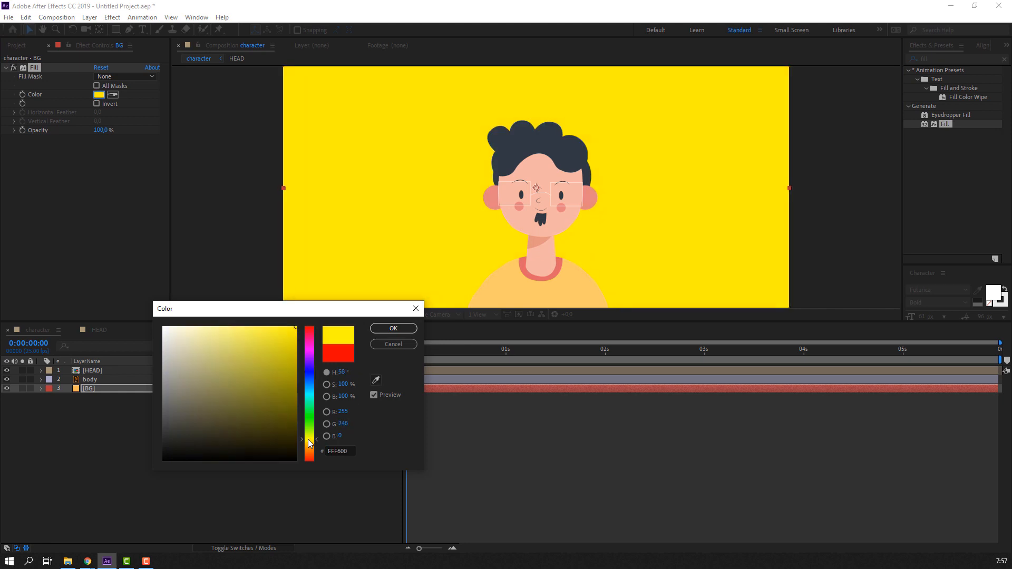
{"action": "left_click_drag", "start_coordinate": [310, 443], "coordinate": [310, 454]}
{"action": "left_click_drag", "start_coordinate": [237, 345], "coordinate": [174, 311]}
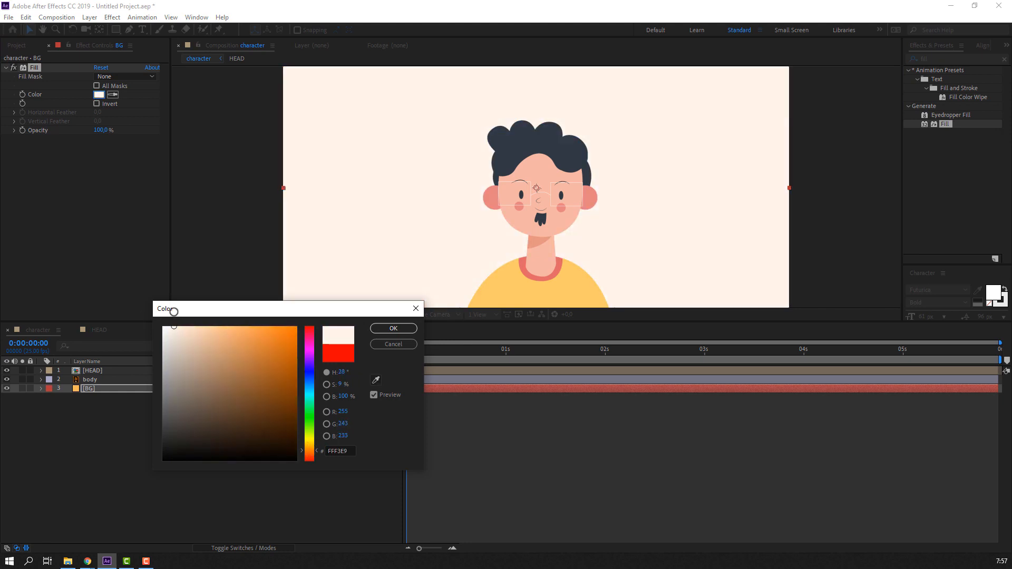
{"action": "left_click", "coordinate": [394, 328]}
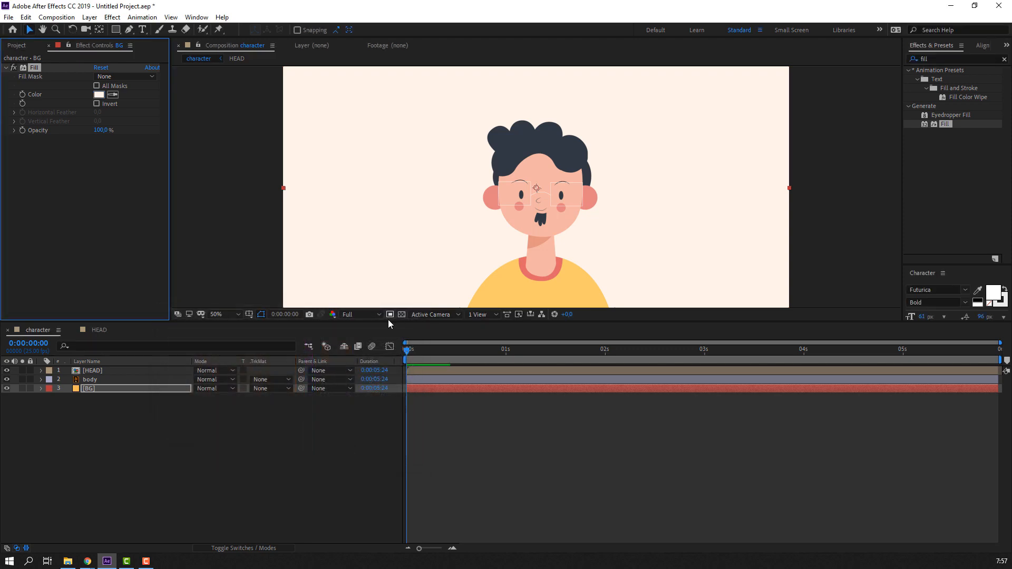
- Enlarge the composition viewer, fit the whole frame in it, and preview the animation from the start
{"action": "left_click_drag", "start_coordinate": [388, 321], "coordinate": [236, 449]}
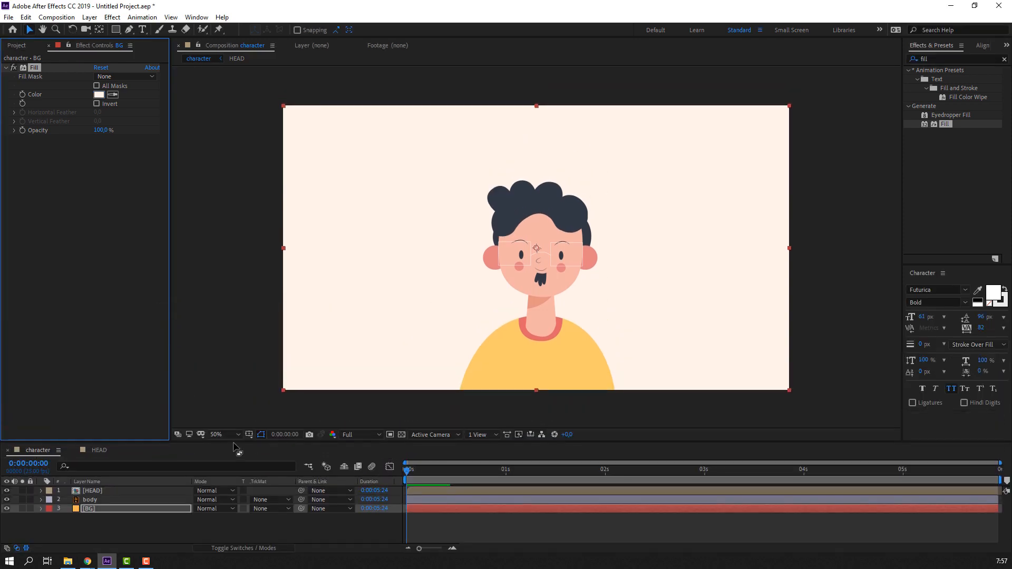
{"action": "left_click", "coordinate": [235, 435]}
{"action": "left_click", "coordinate": [246, 263]}
{"action": "left_click", "coordinate": [267, 529]}
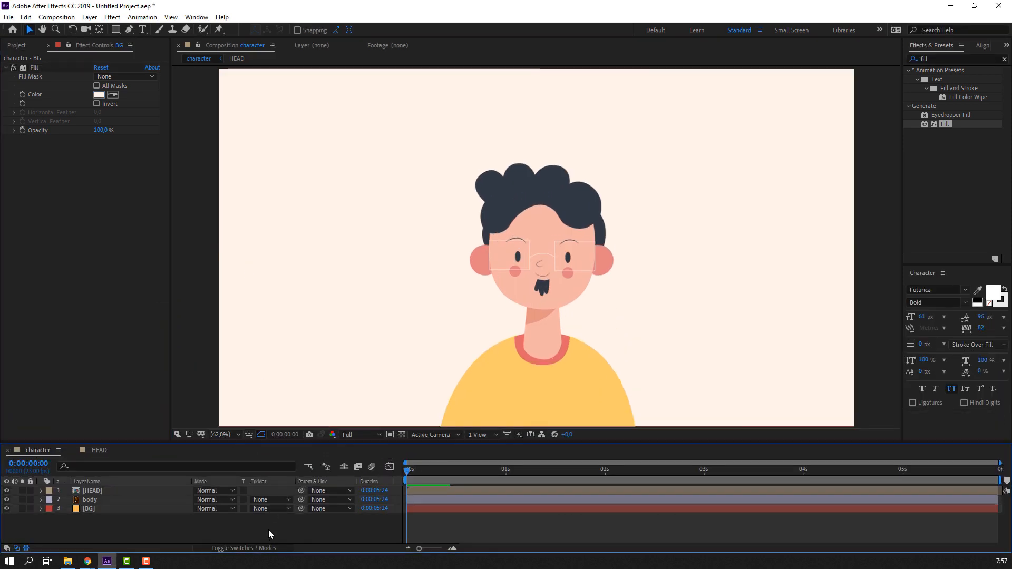
{"action": "key", "text": "space"}
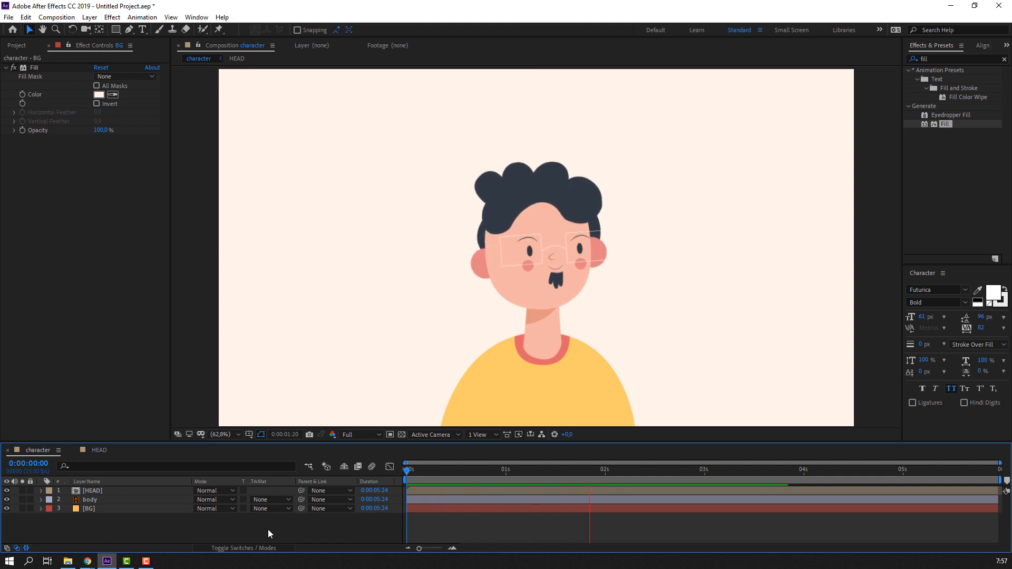